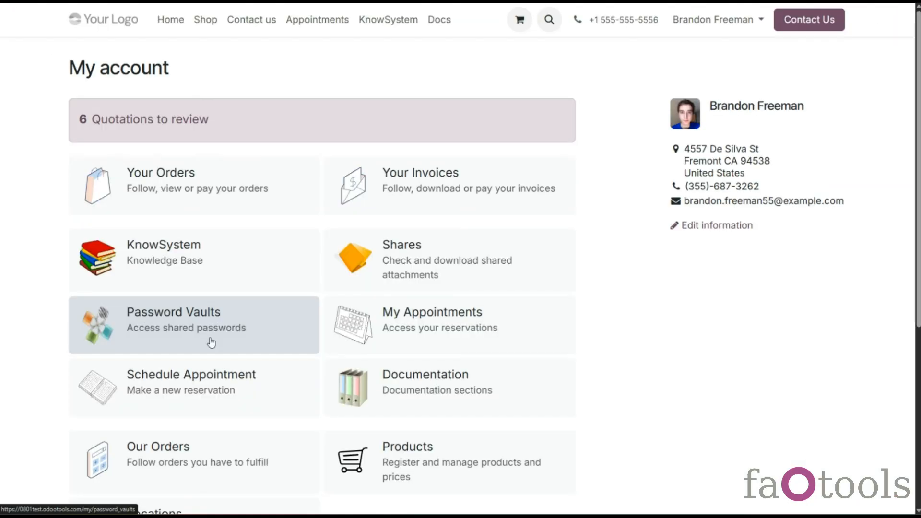
Step: In the customer portal, unlock the Azure vault, then reveal and copy the OpenShift 192/9022 password
left_click(207, 341)
left_click(116, 124)
type("123")
left_click(362, 102)
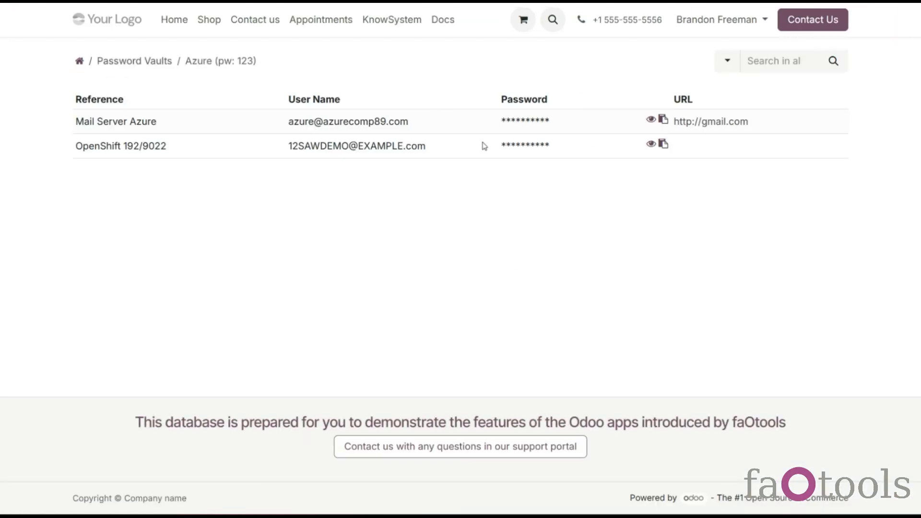
left_click(651, 144)
left_click(668, 145)
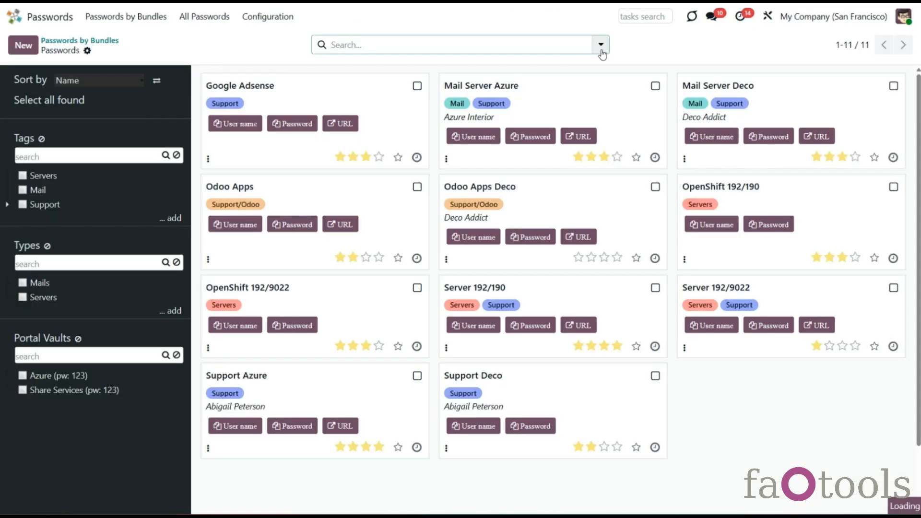
Step: Apply the Potential Duplicates filter and open the Google Adsense password for editing
left_click(601, 44)
left_click(397, 122)
left_click(323, 102)
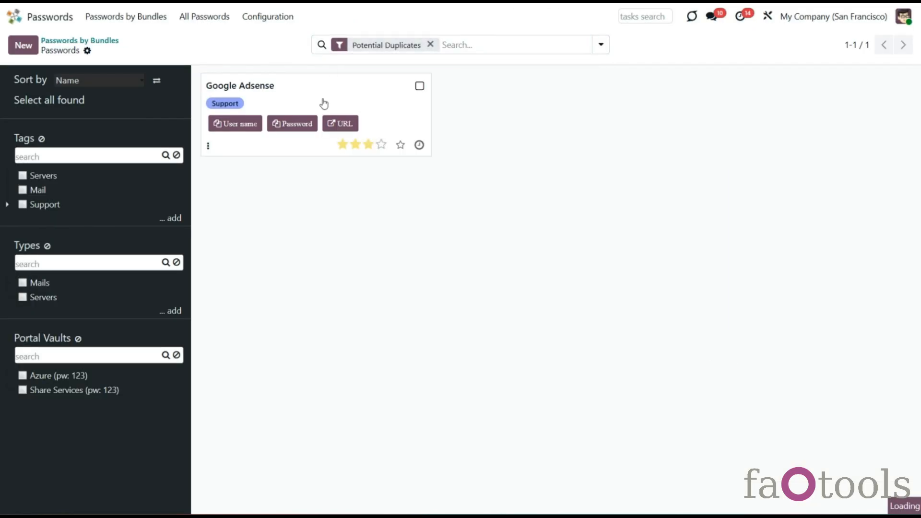
left_click(760, 106)
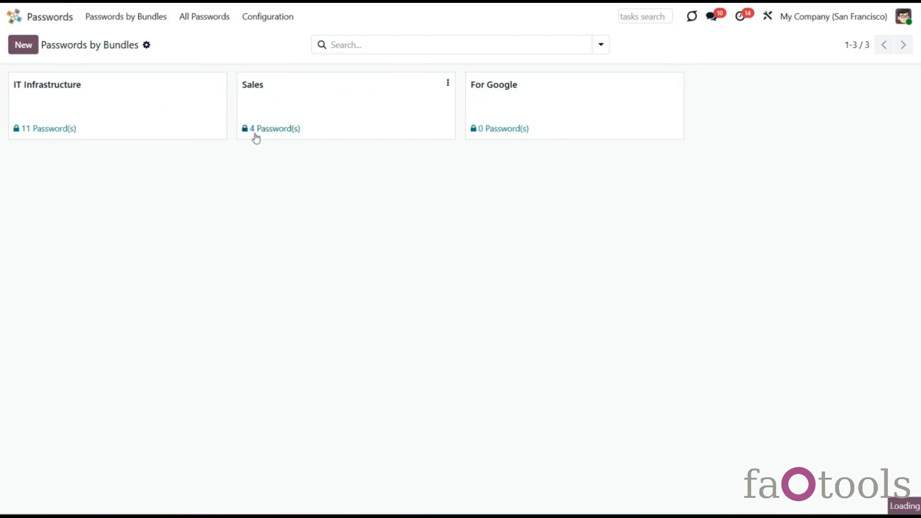
Step: Look through IT Infrastructure's passwords and the Sales bundle's settings, then start a new bundle
left_click(112, 110)
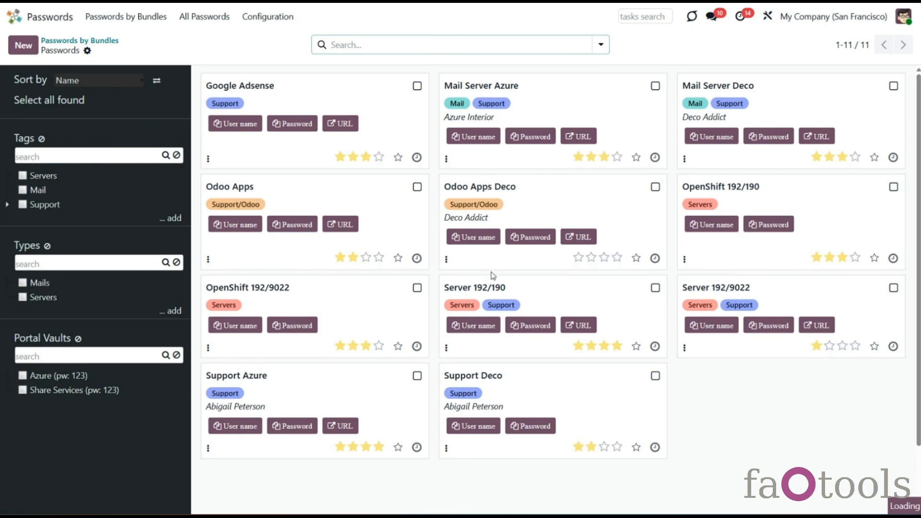
left_click(94, 43)
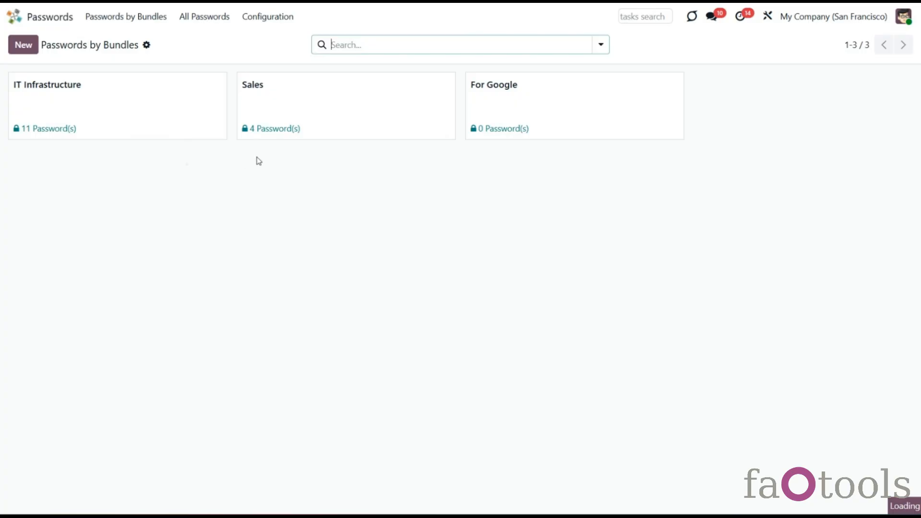
left_click(448, 83)
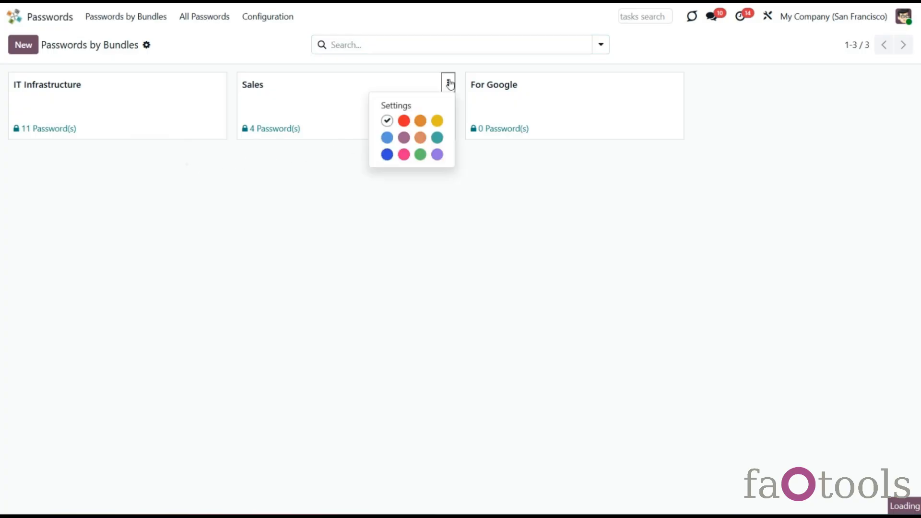
left_click(388, 112)
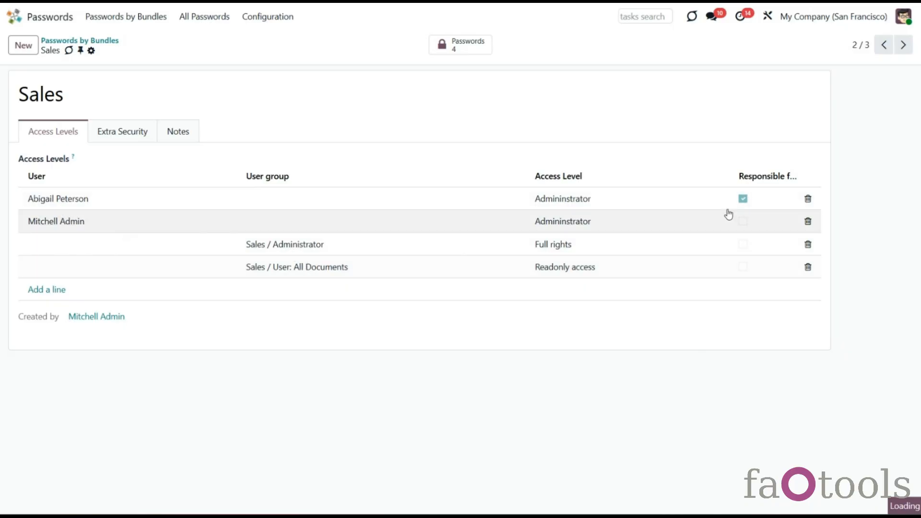
left_click(85, 41)
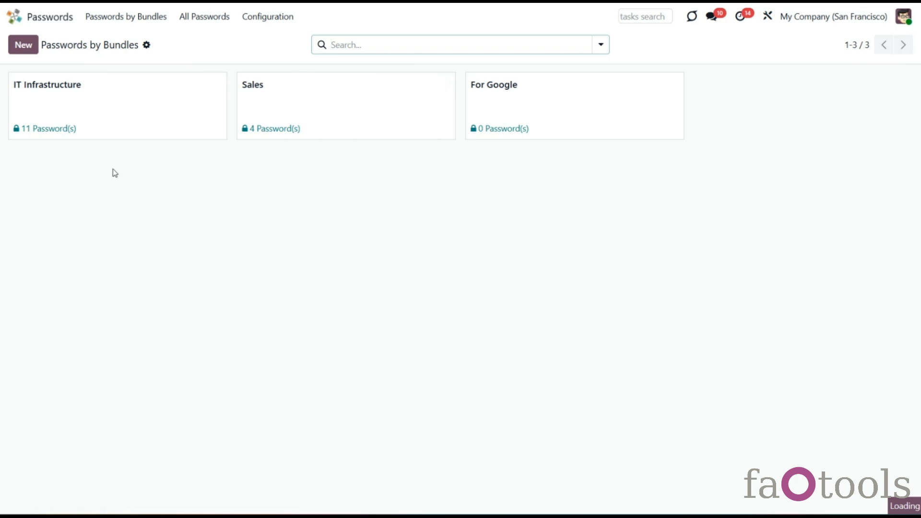
left_click(24, 48)
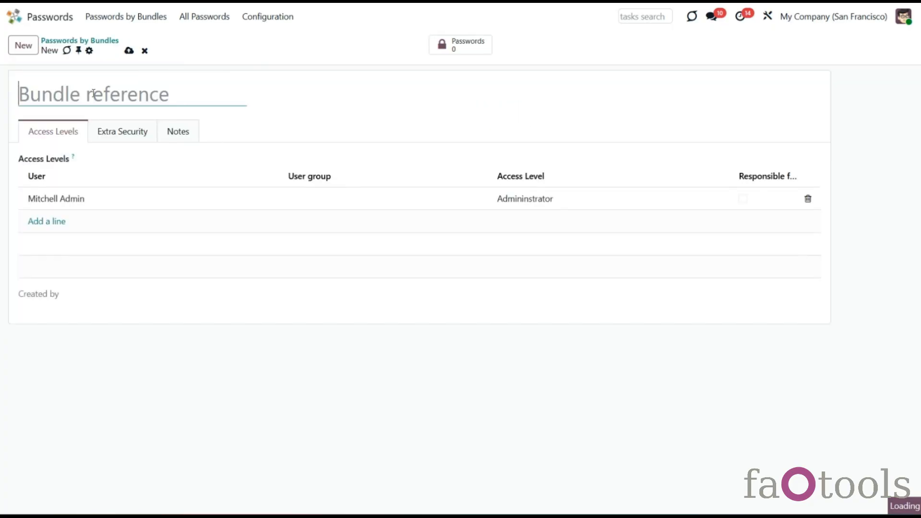
Step: Name the bundle 'For Projects' and add a Sales / User: All Documents group access line
type("For Projects")
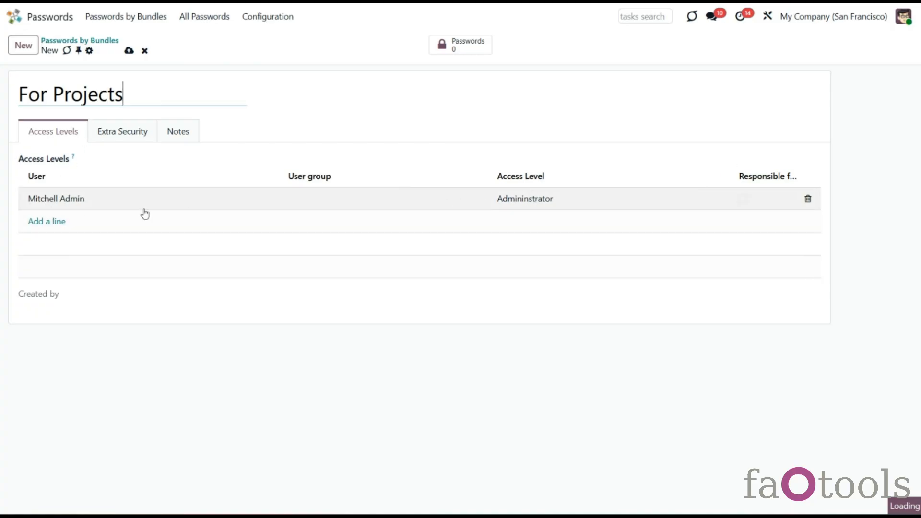
left_click(46, 221)
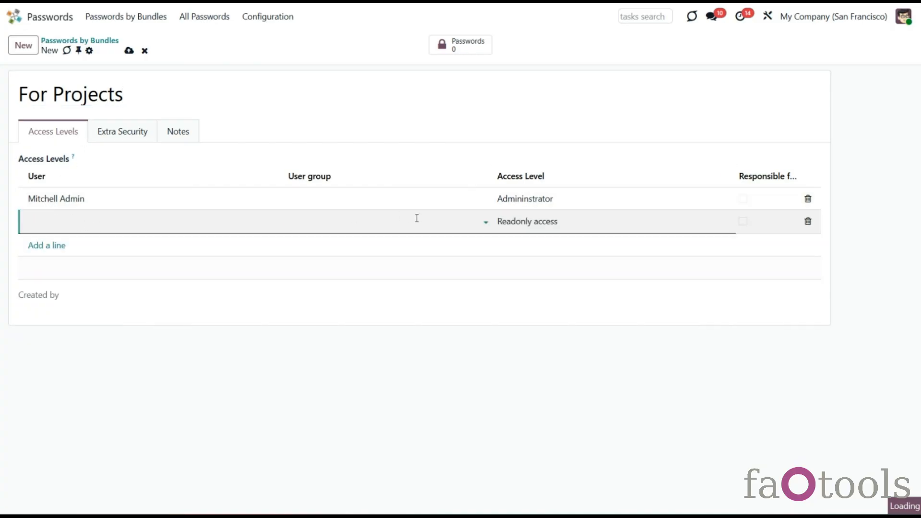
left_click(417, 219)
left_click(398, 257)
Step: Add a user access line with Full rights
left_click(29, 246)
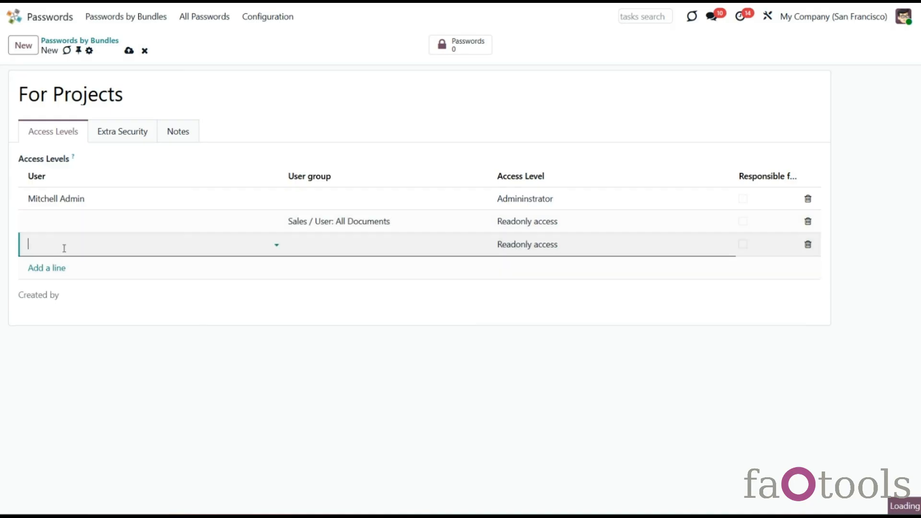
left_click(64, 248)
left_click(88, 326)
left_click(513, 245)
left_click(523, 281)
Step: Keep the Sales / User: All Documents row at Readonly access
left_click(539, 221)
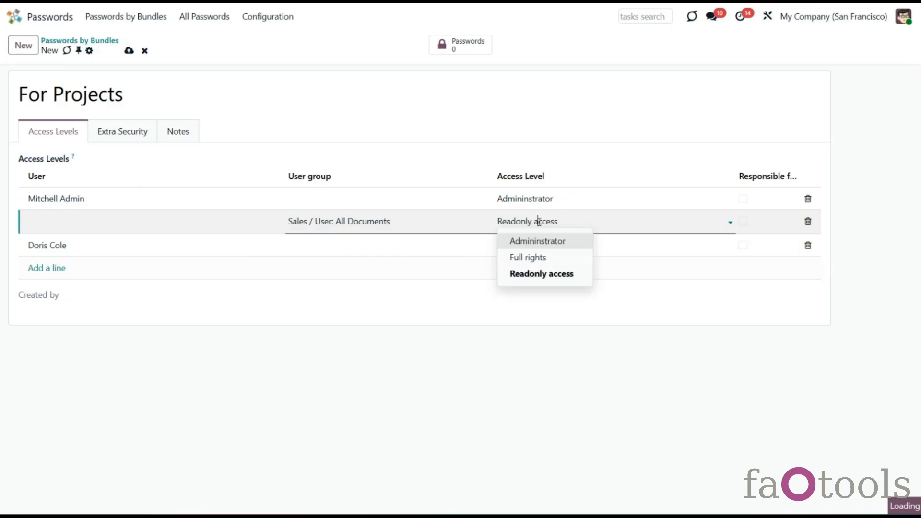
left_click(546, 274)
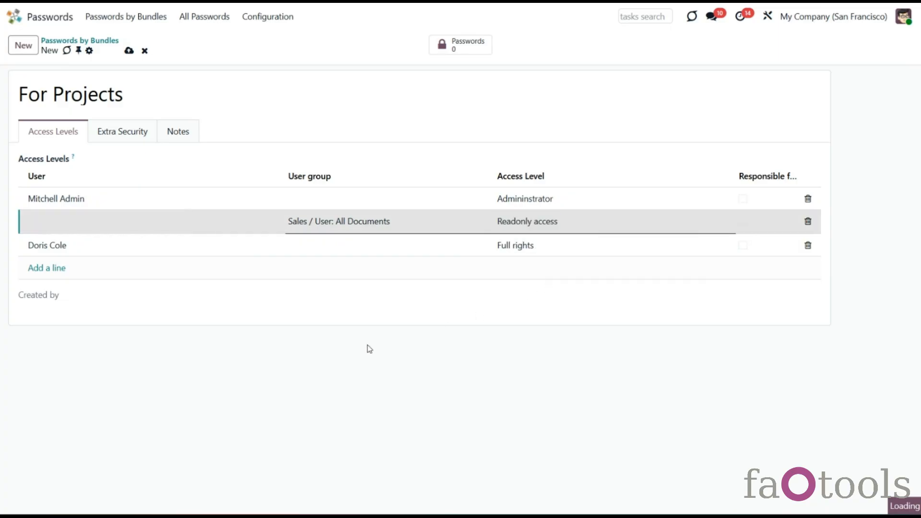
left_click(369, 349)
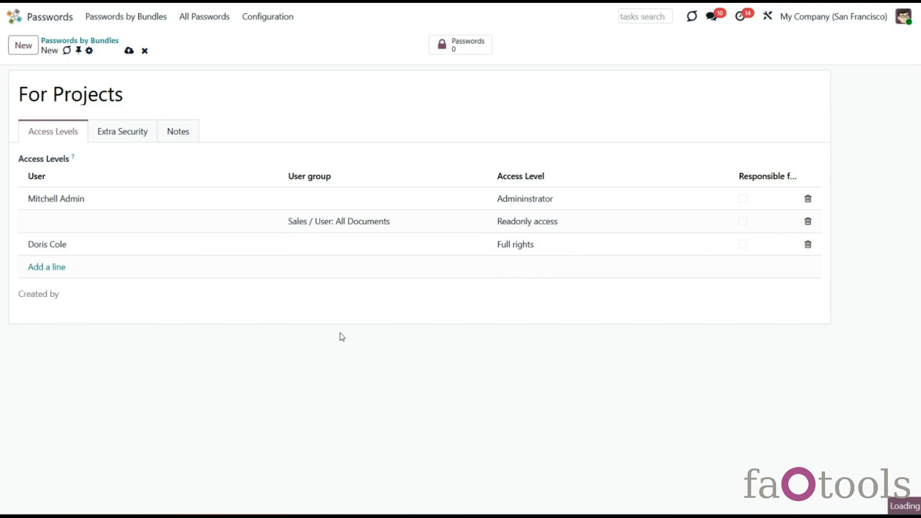
left_click(552, 203)
left_click(551, 201)
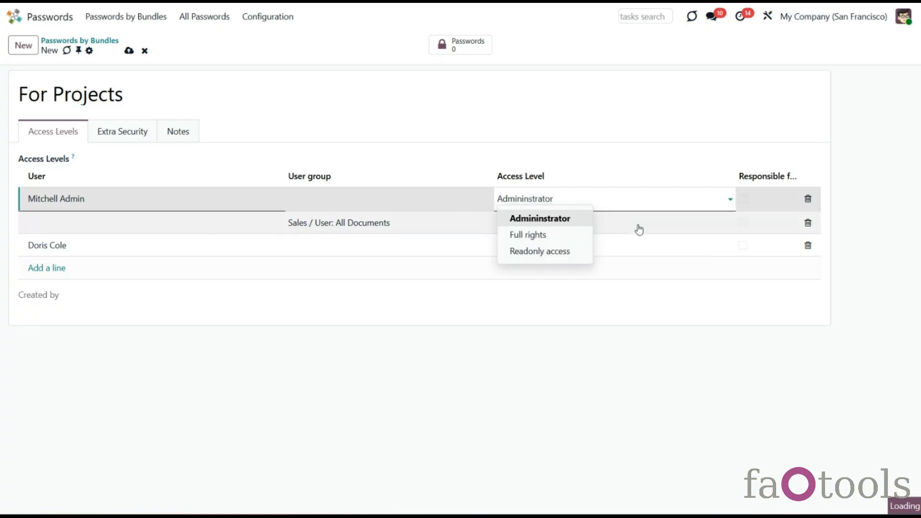
left_click(657, 226)
left_click(647, 250)
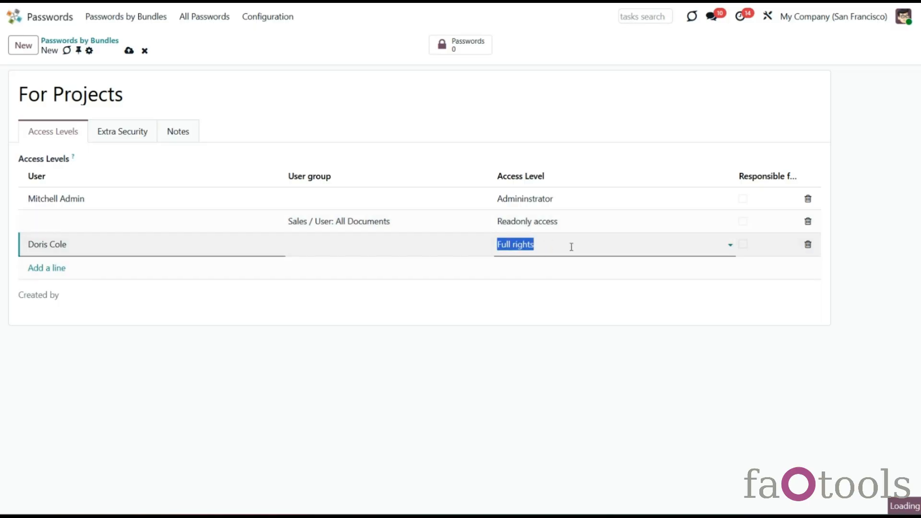
left_click(586, 220)
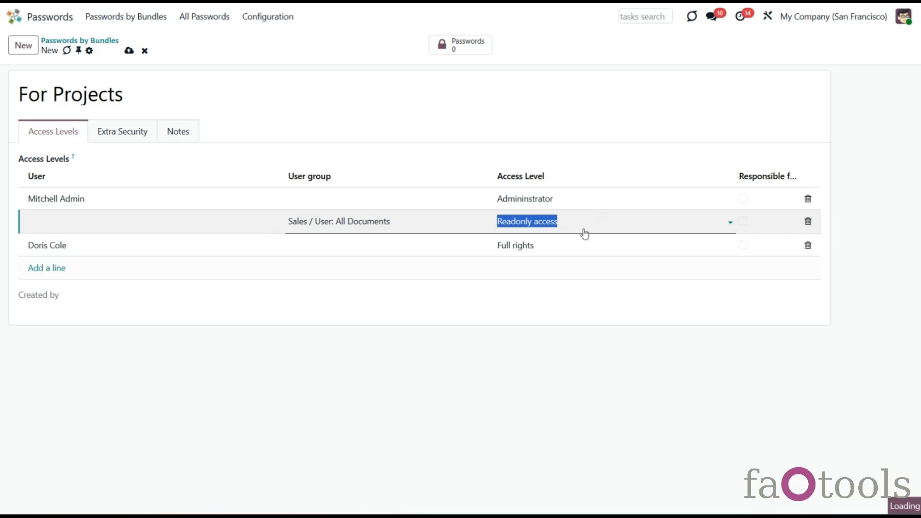
left_click(588, 221)
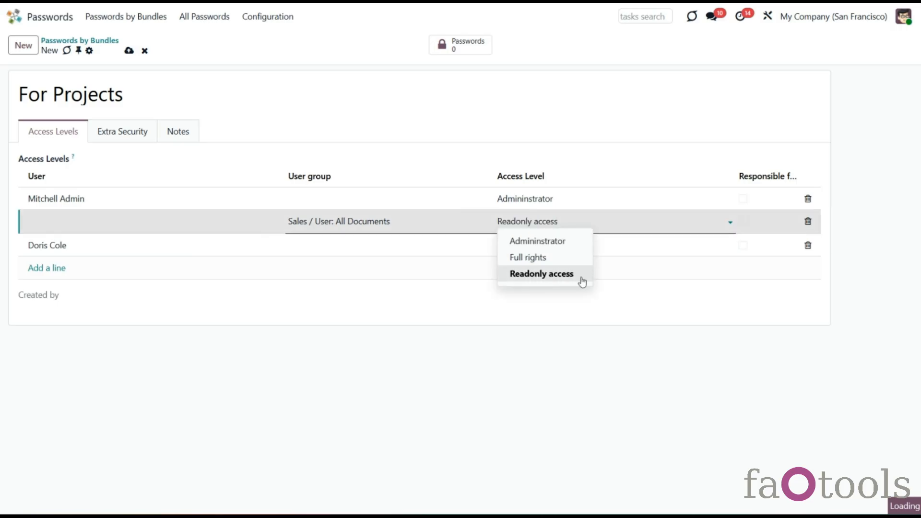
left_click(485, 344)
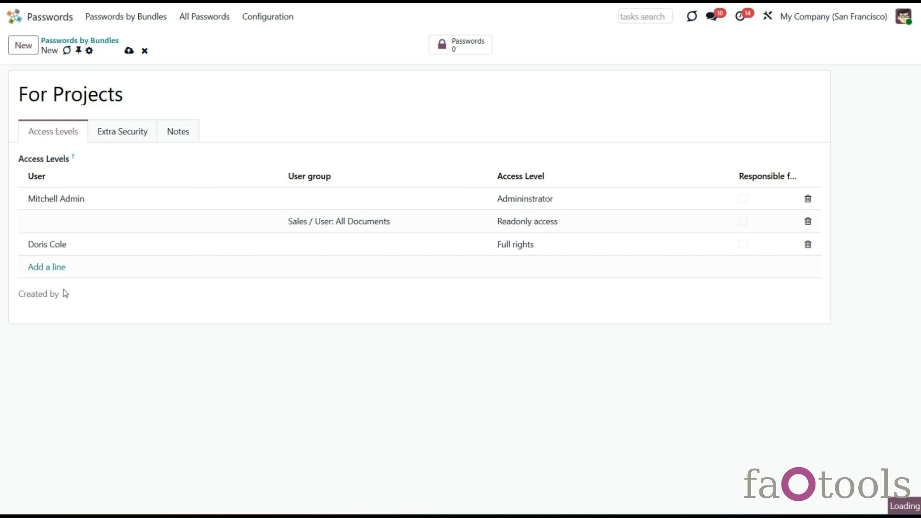
left_click(46, 267)
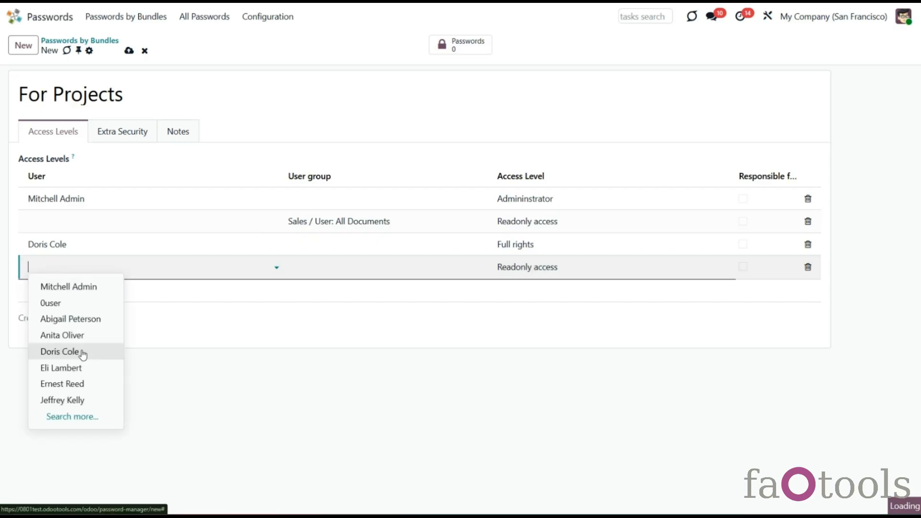
Step: Add a second user to the bundle with Full rights
left_click(89, 368)
left_click(528, 267)
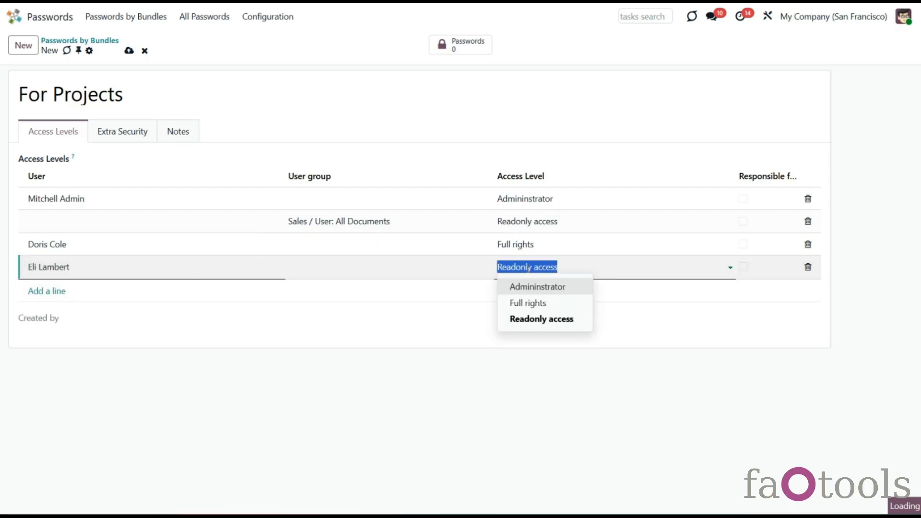
left_click(527, 302)
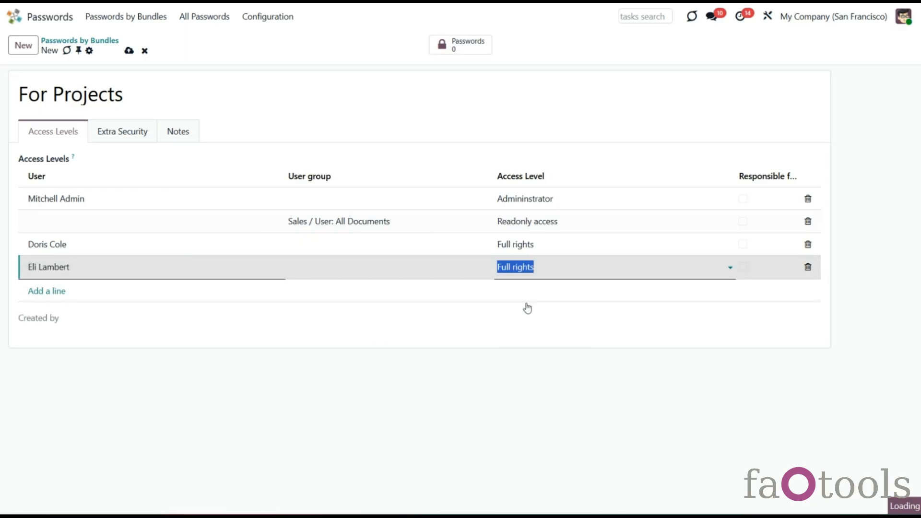
left_click(465, 379)
Step: Add the Project / Administrator group with Full rights
left_click(46, 290)
left_click(350, 300)
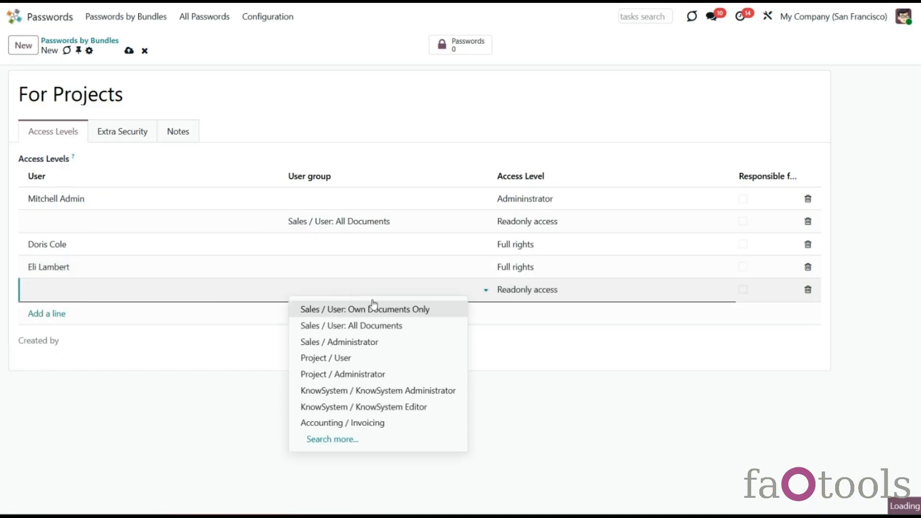
left_click(357, 375)
left_click(517, 291)
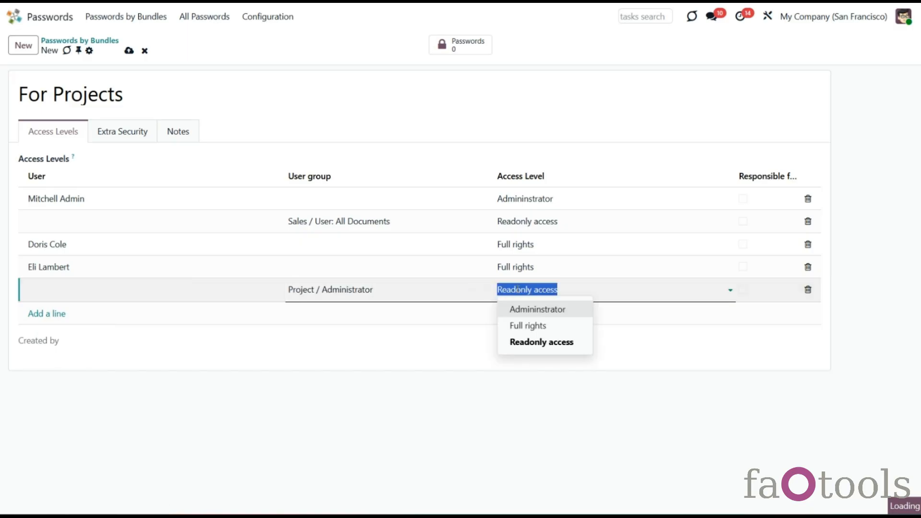
left_click(524, 328)
Step: Add a Project / User group line and bring up the Extra Security settings
left_click(36, 313)
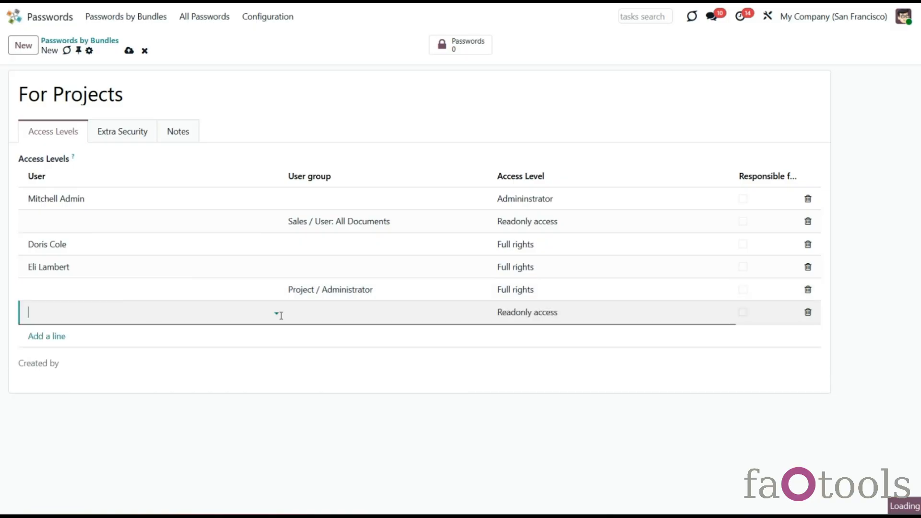
left_click(288, 312)
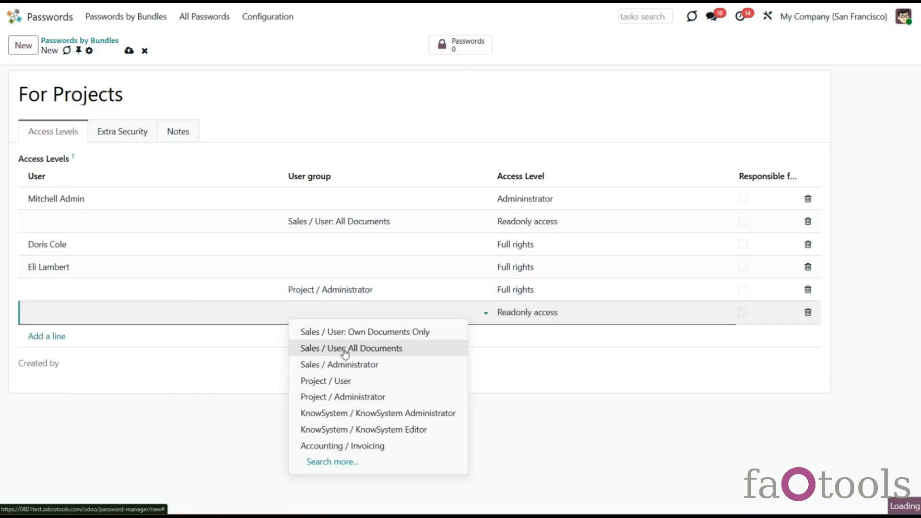
left_click(342, 381)
left_click(468, 373)
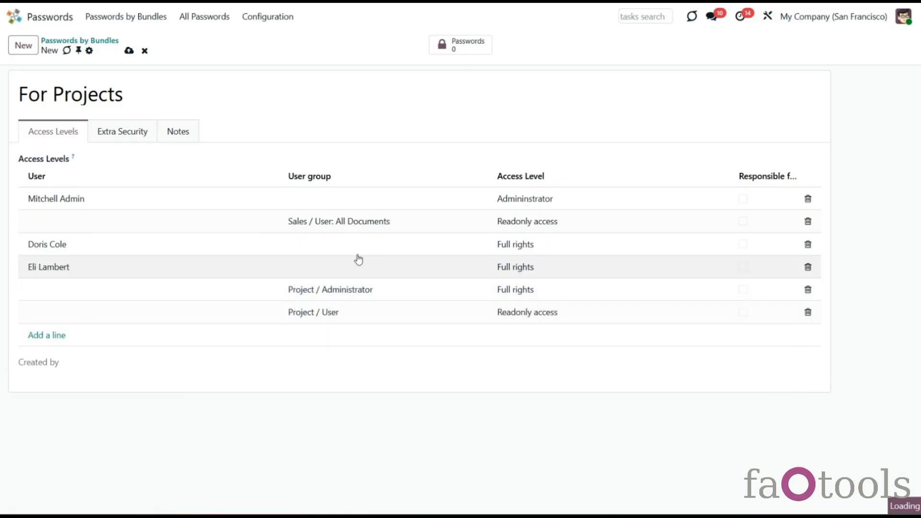
left_click(335, 225)
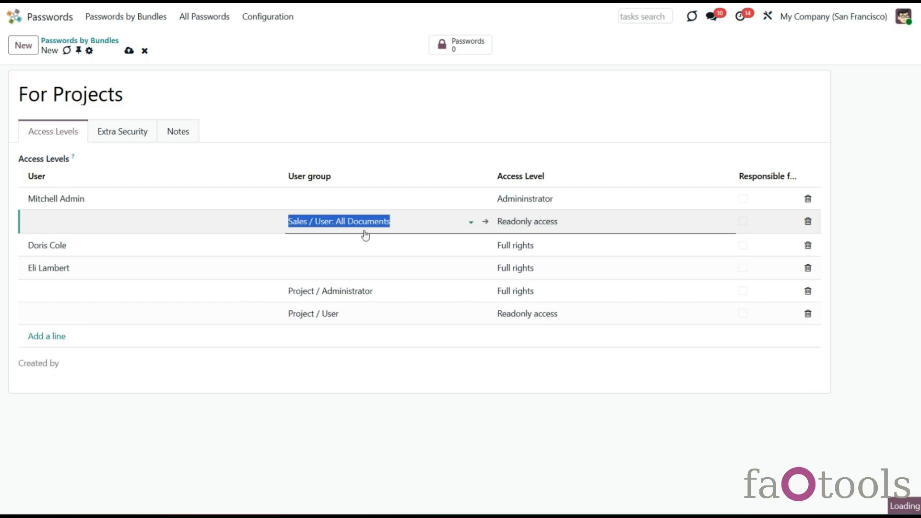
left_click(421, 395)
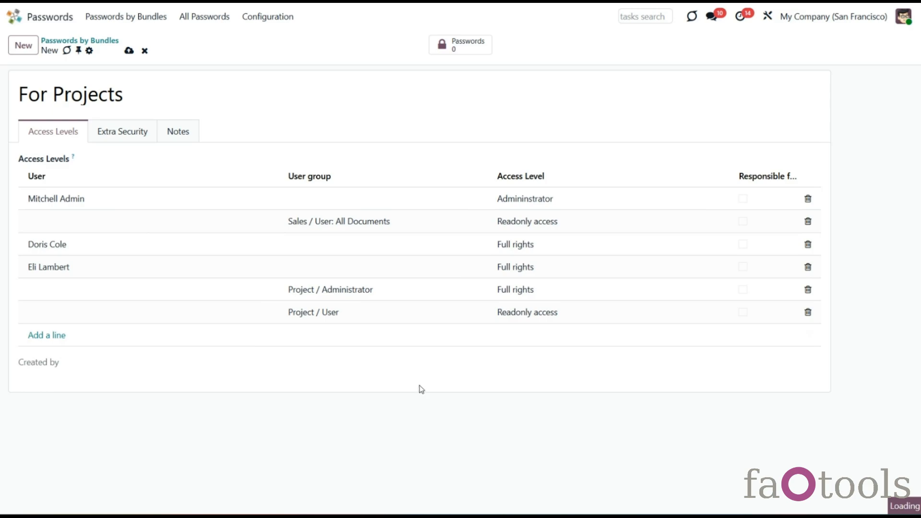
left_click(134, 139)
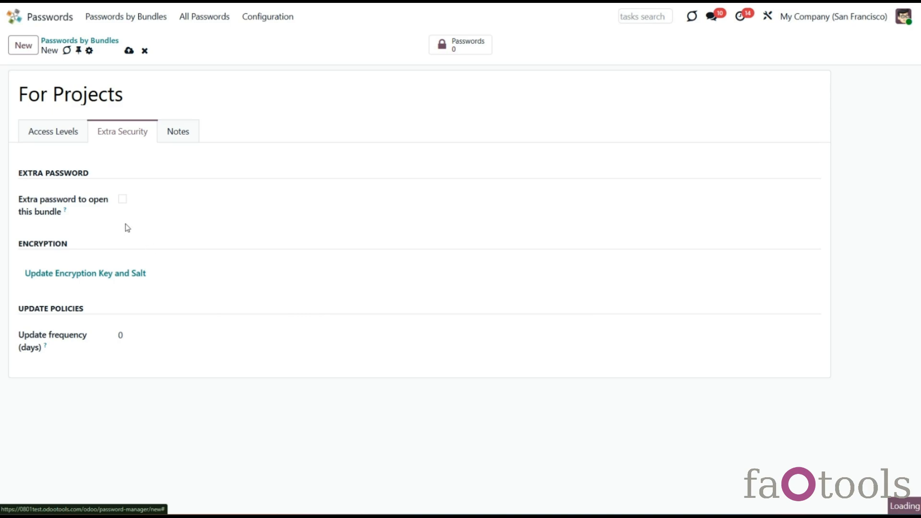
Step: Require an extra bundle password, enter and confirm it, and set Max Session Length to 3
left_click(122, 200)
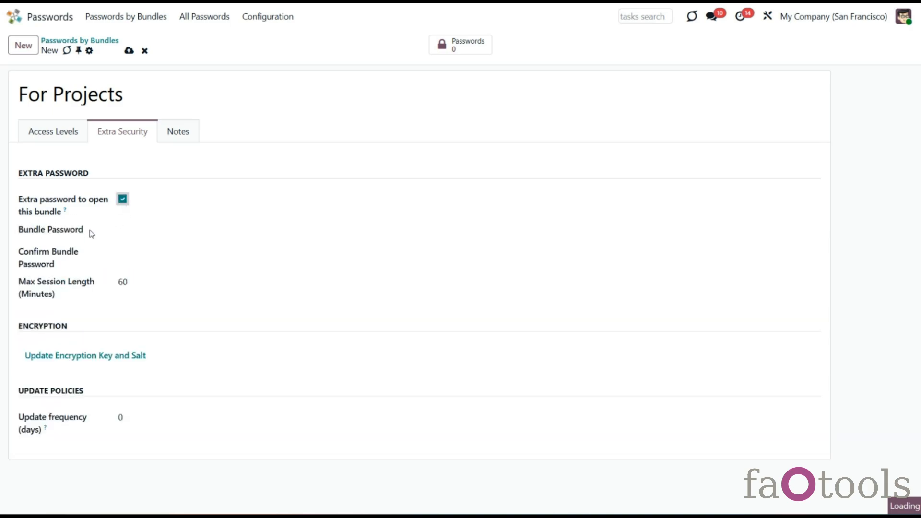
left_click(159, 231)
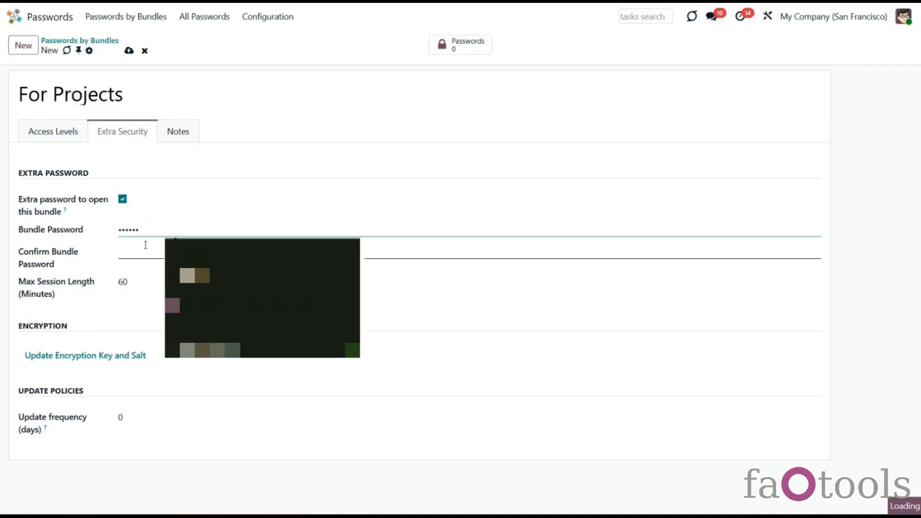
left_click(146, 245)
type("••••••")
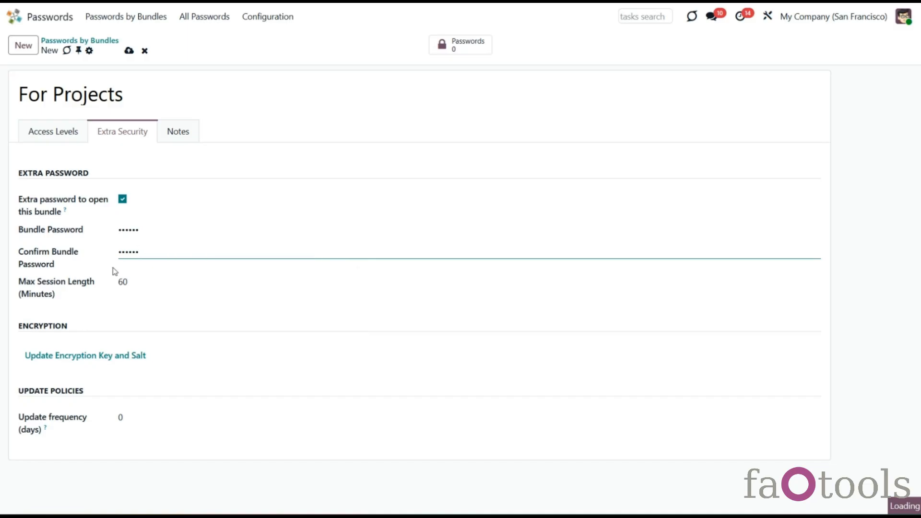
key("Tab")
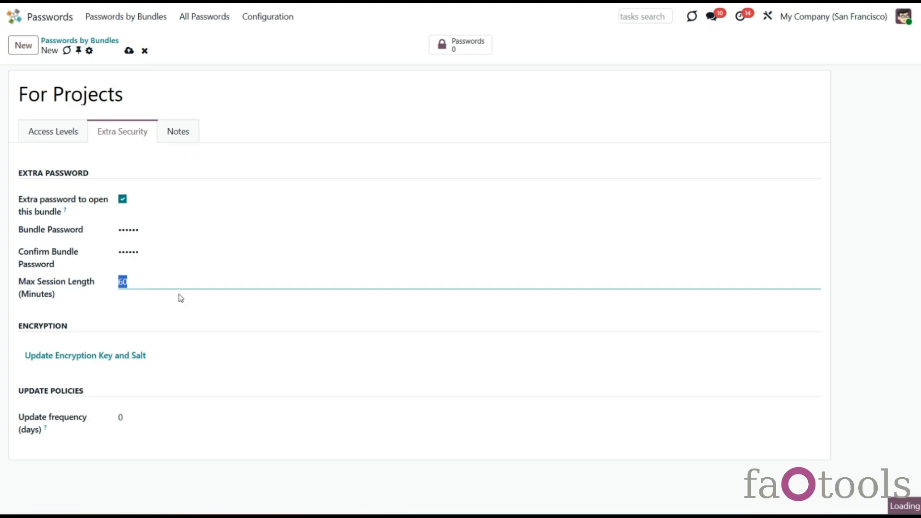
type("3")
left_click(181, 298)
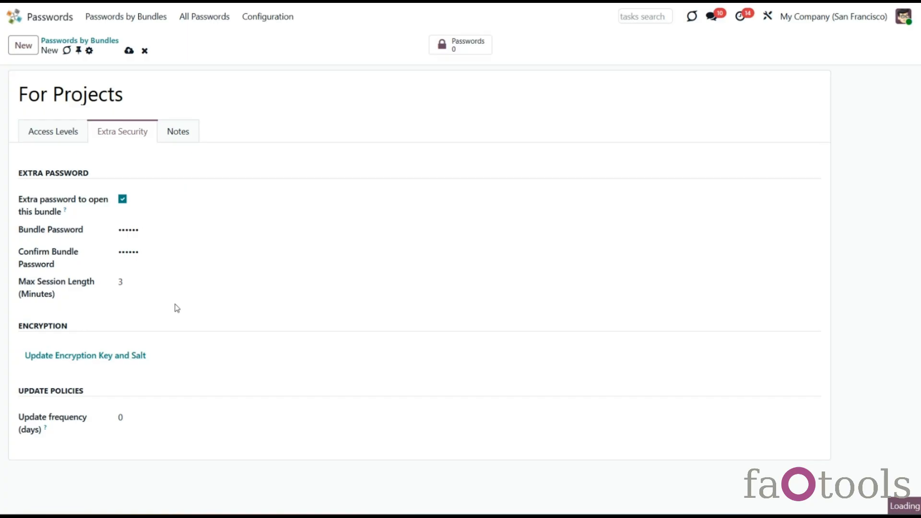
Step: Set Update frequency (days) to 30 and return to the Access Levels list
mouse_move(65, 213)
left_click(128, 421)
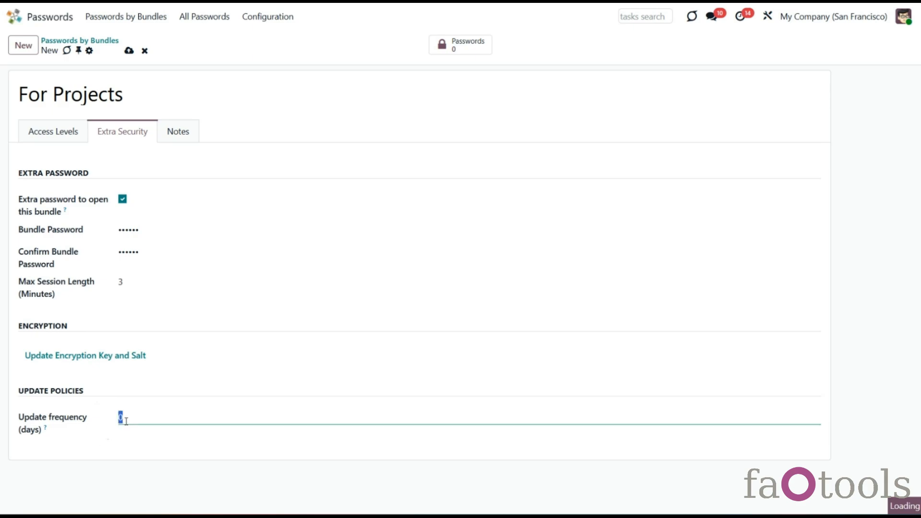
type("30")
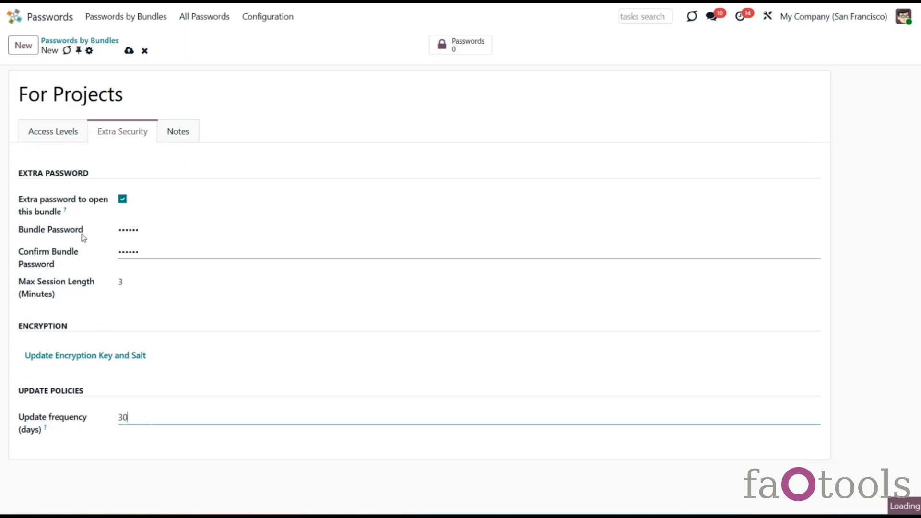
left_click(80, 138)
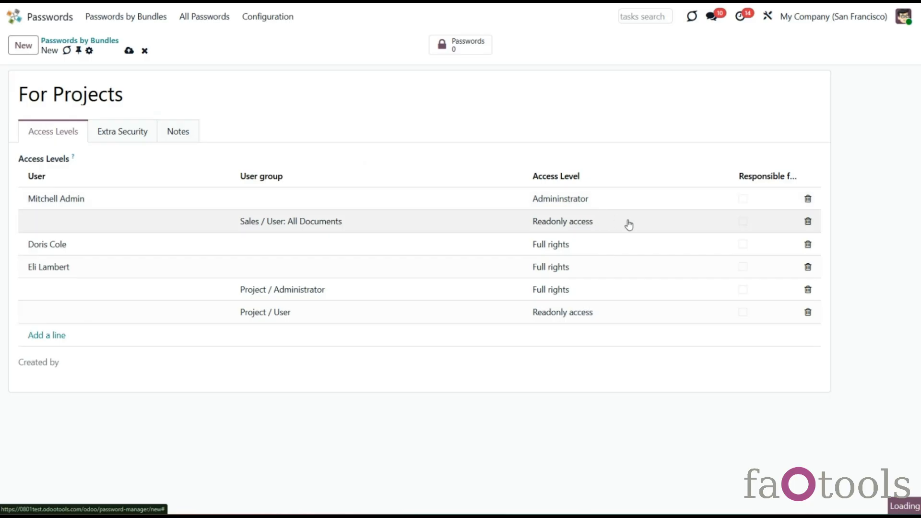
Step: Mark the first full-rights user Responsible, save For Projects, and open IT Infrastructure's passwords
left_click(742, 245)
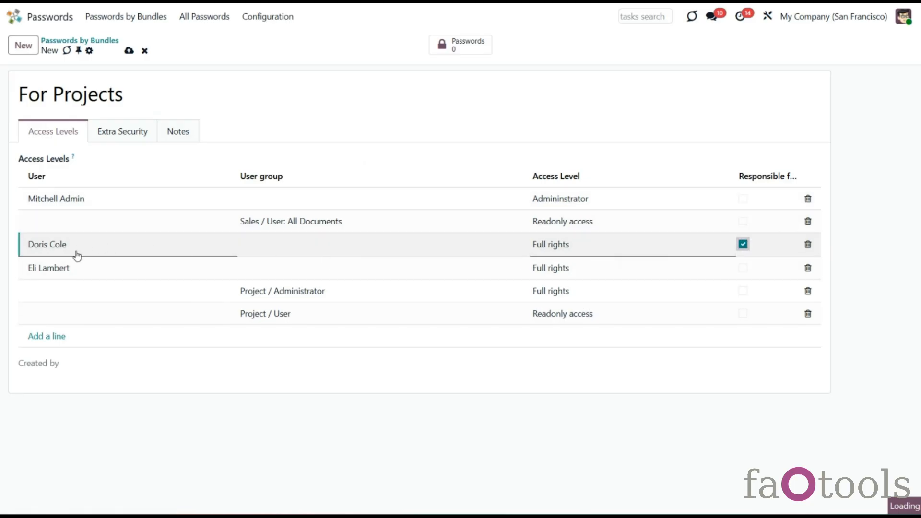
left_click(223, 399)
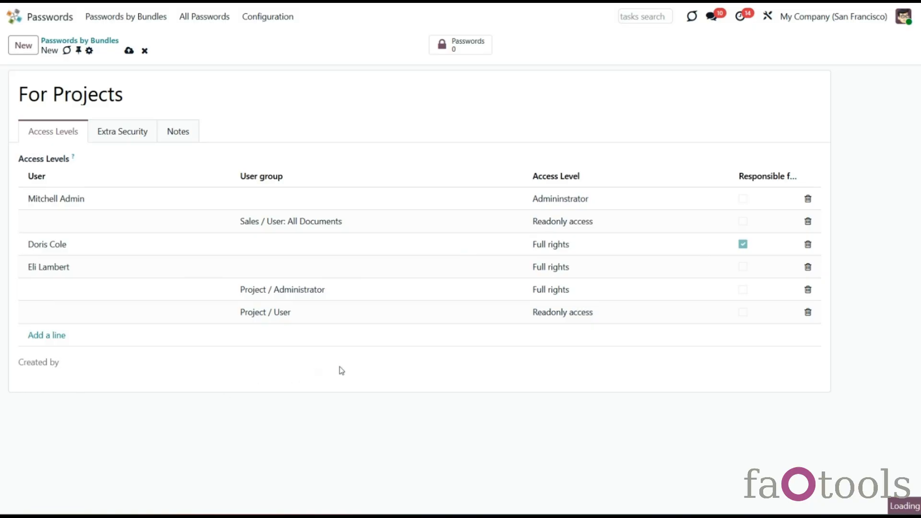
left_click(127, 51)
left_click(79, 40)
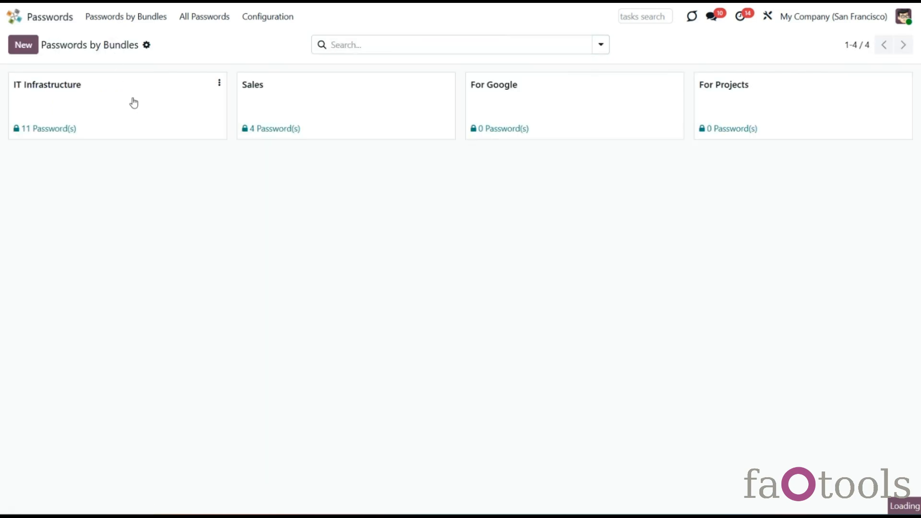
left_click(158, 117)
Step: Tick No Update Required on Google Adsense, save it, and return to Passwords by Bundles
left_click(418, 84)
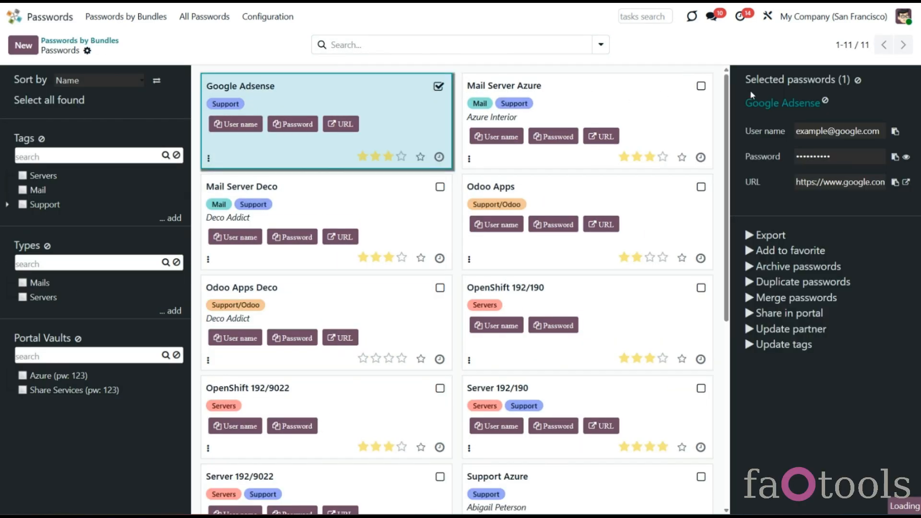
left_click(768, 103)
left_click(234, 289)
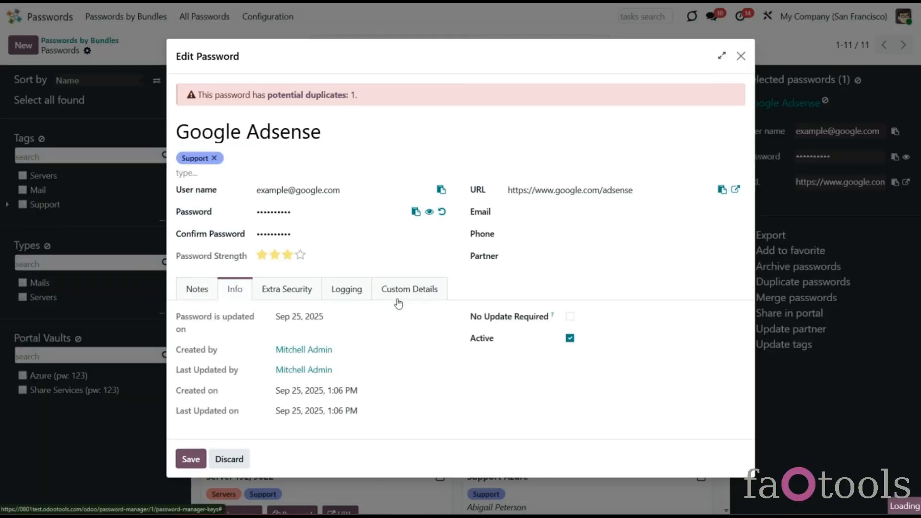
left_click(570, 316)
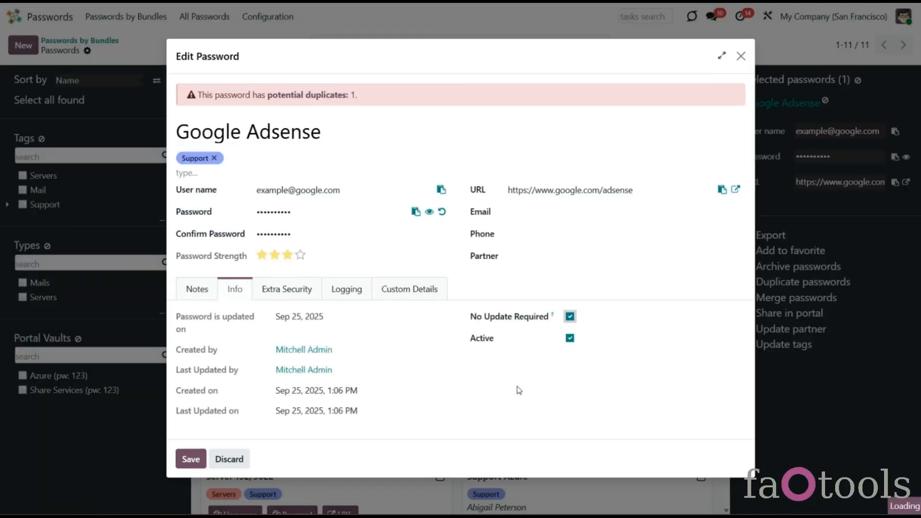
left_click(191, 459)
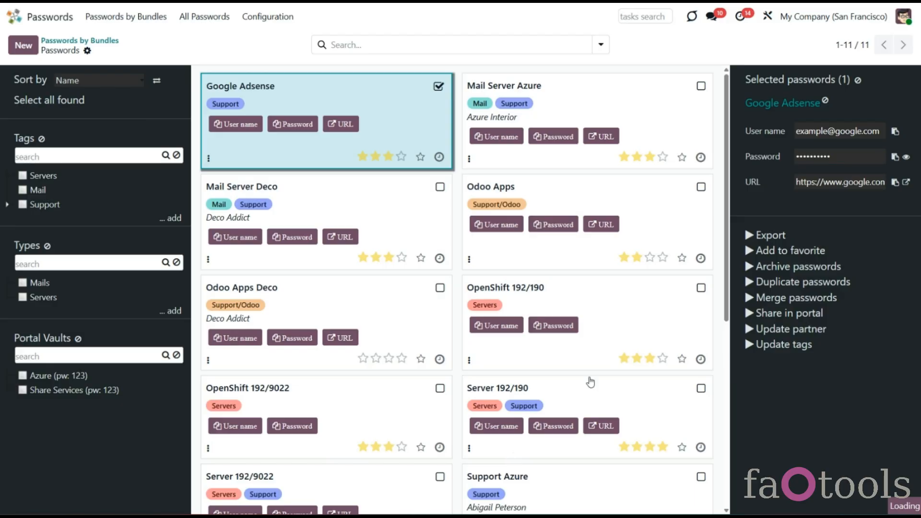
left_click(858, 80)
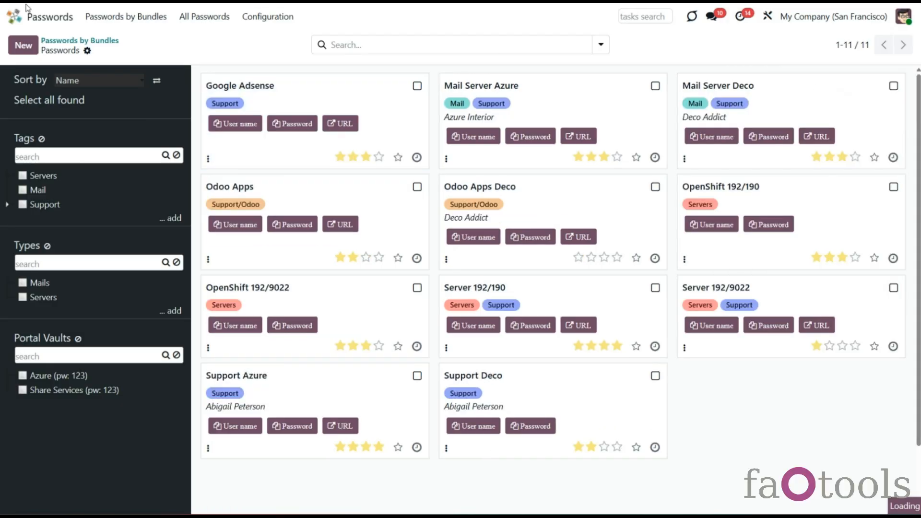
left_click(126, 16)
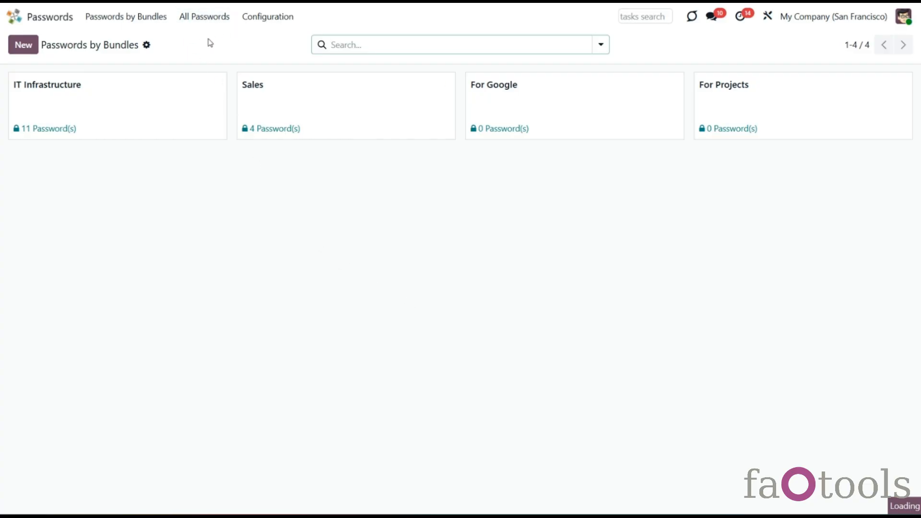
Step: Unlock the For Google bundle with its bundle password, then return to the bundles overview
left_click(205, 18)
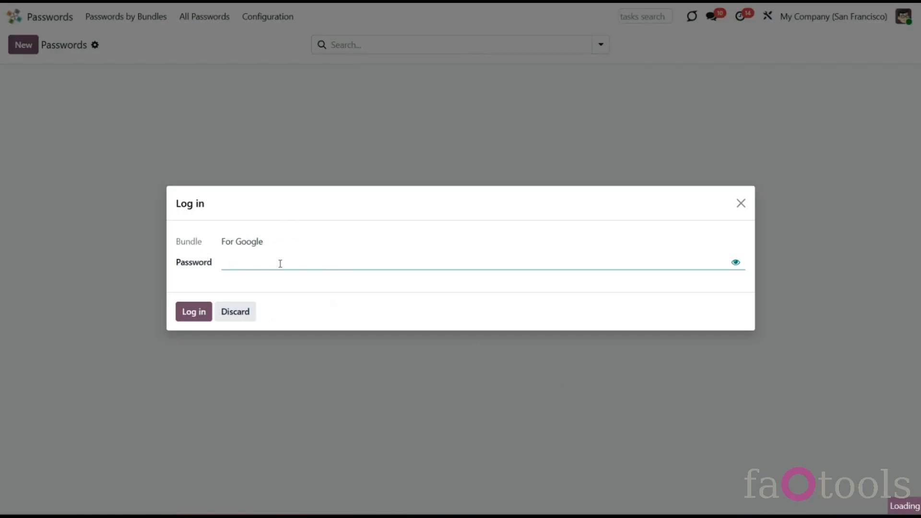
type("*")
left_click(201, 316)
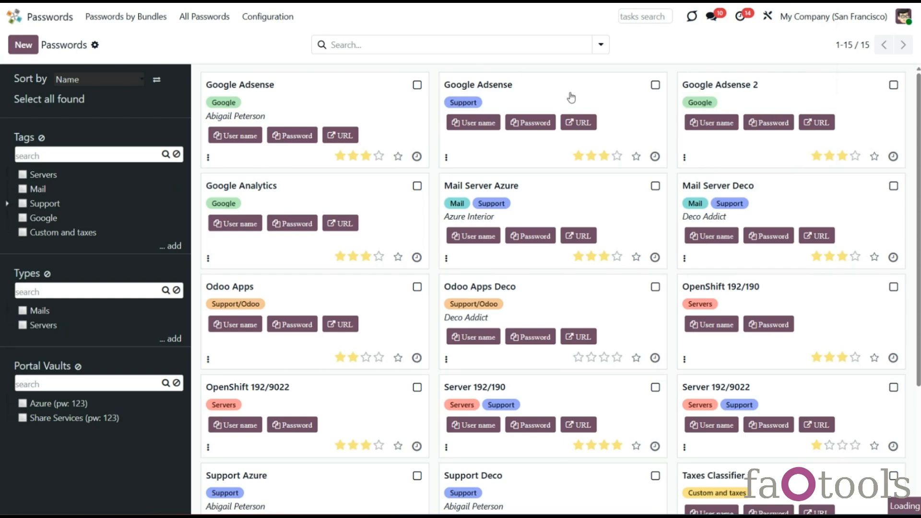
scroll(613, 240, "down", 3)
scroll(613, 240, "up", 3)
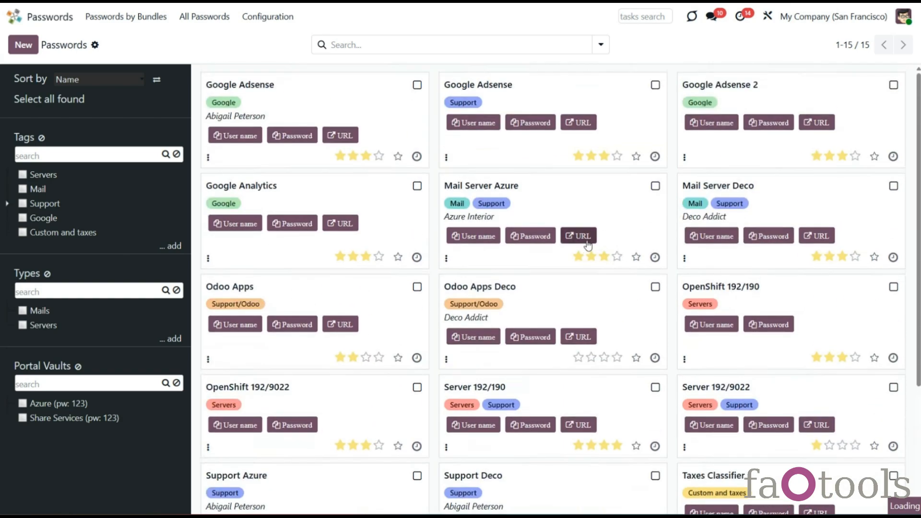
left_click(138, 18)
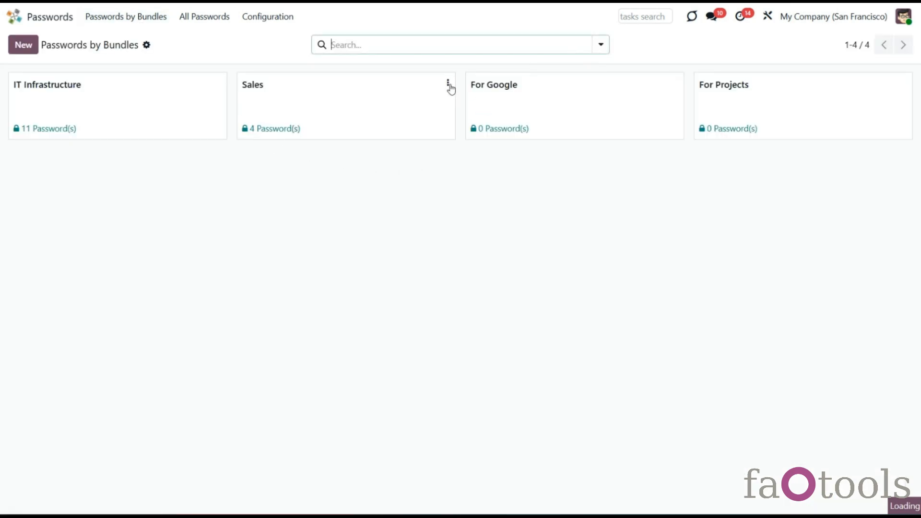
Step: Colour the Sales bundle teal and the IT Infrastructure bundle pink
left_click(448, 85)
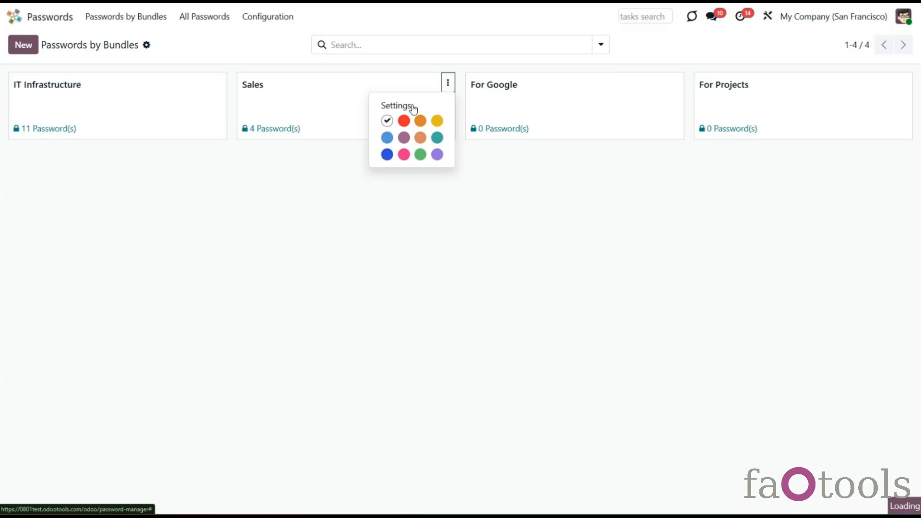
left_click(440, 140)
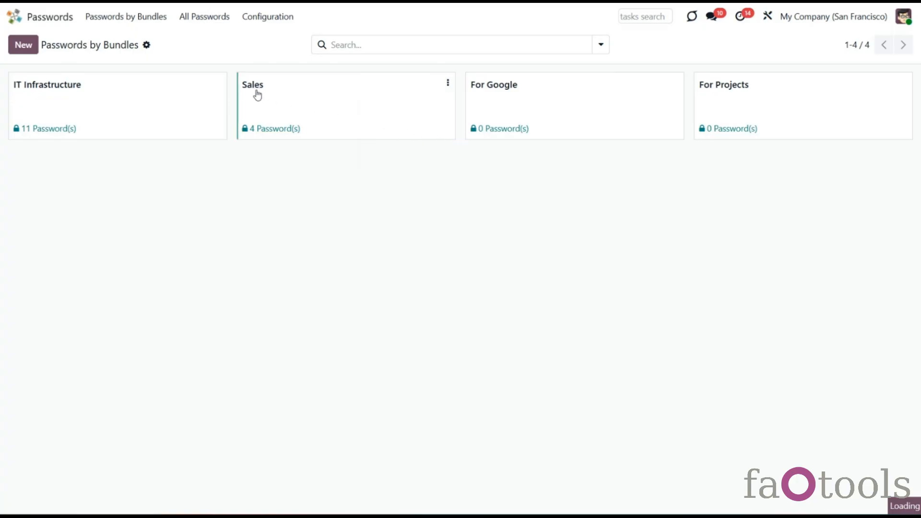
left_click(220, 82)
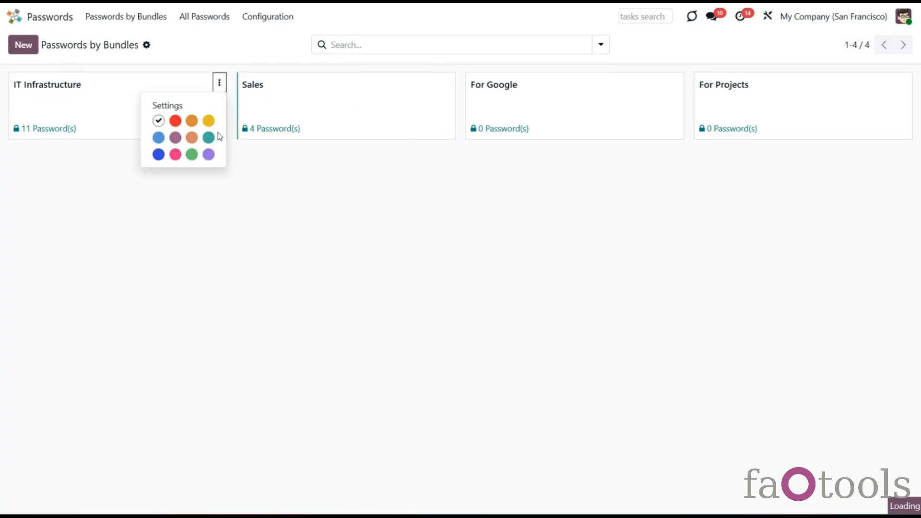
left_click(174, 155)
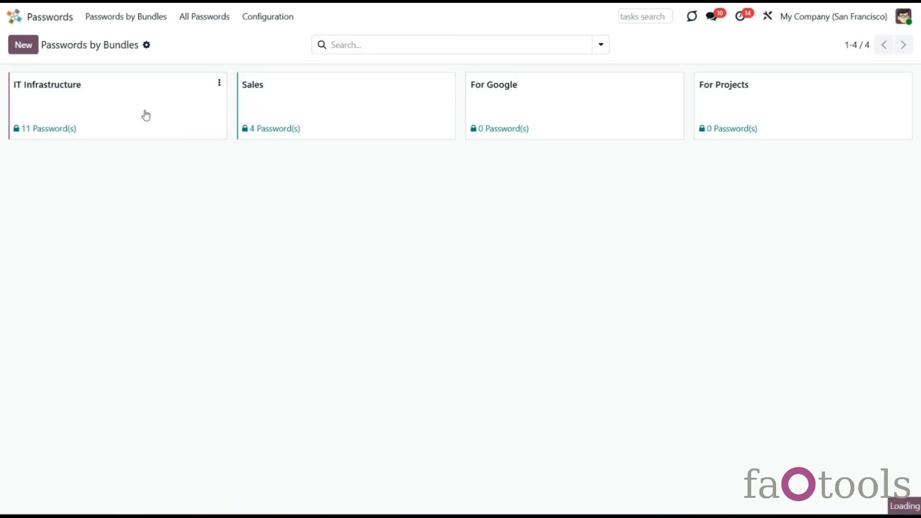
Step: Inspect the Mail Server Azure password, then reopen IT Infrastructure from Passwords by Bundles
left_click(144, 114)
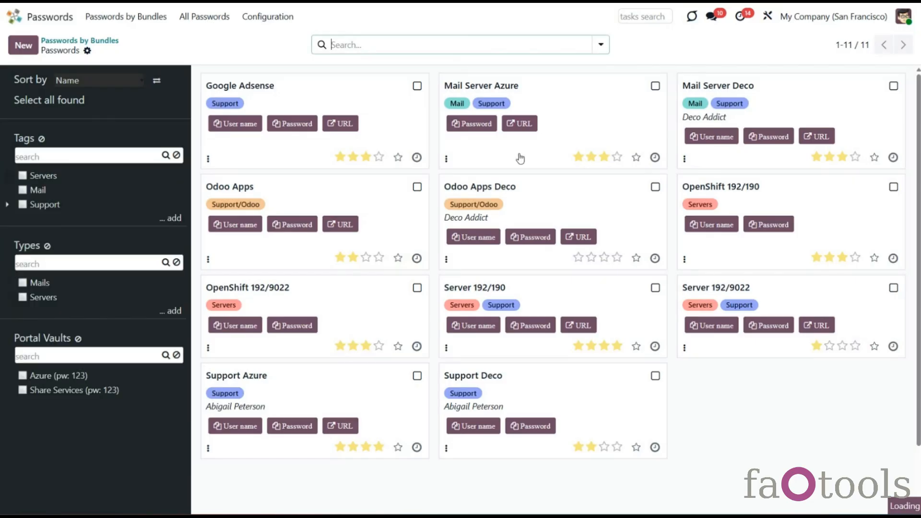
left_click(607, 111)
left_click(779, 103)
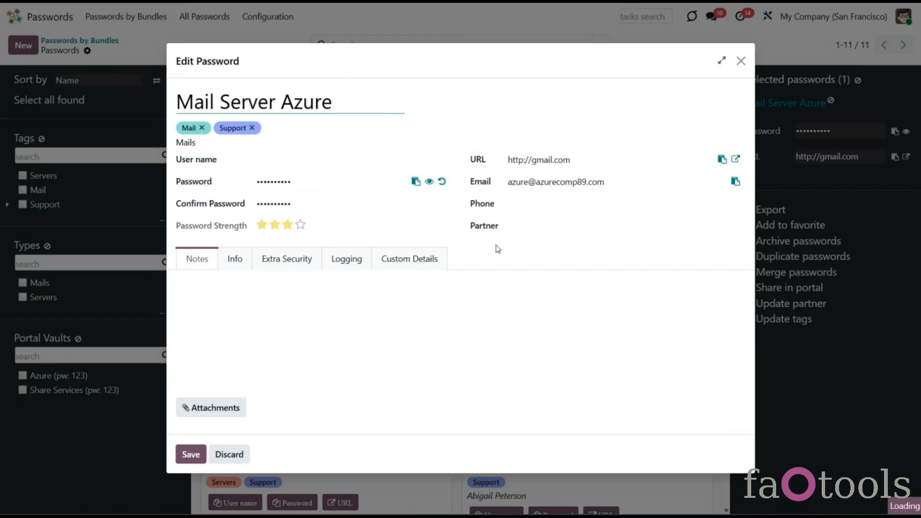
left_click(742, 61)
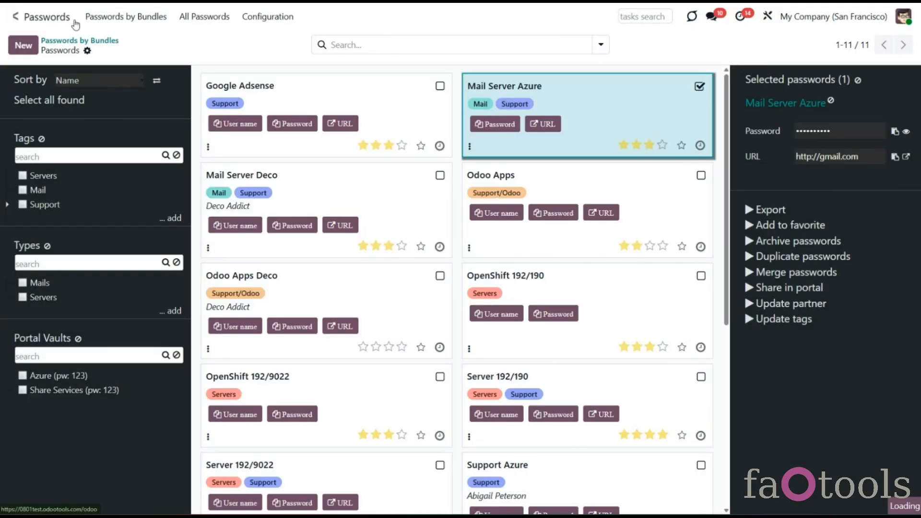
left_click(115, 17)
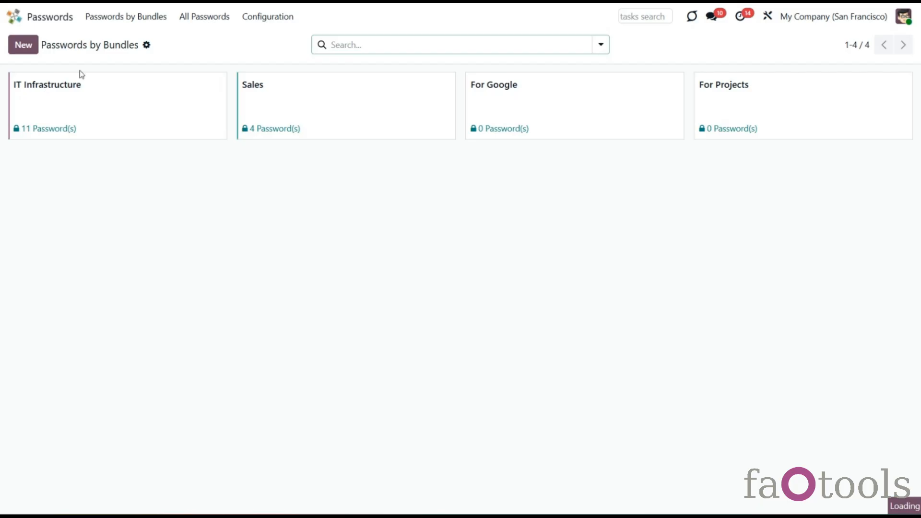
left_click(185, 131)
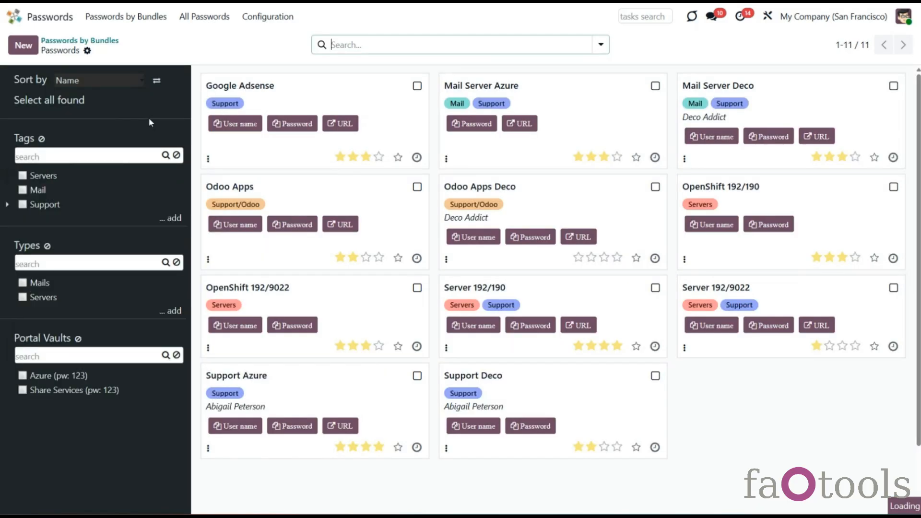
Step: Start a new password named Gmail, tagged Servers and Mail
left_click(23, 47)
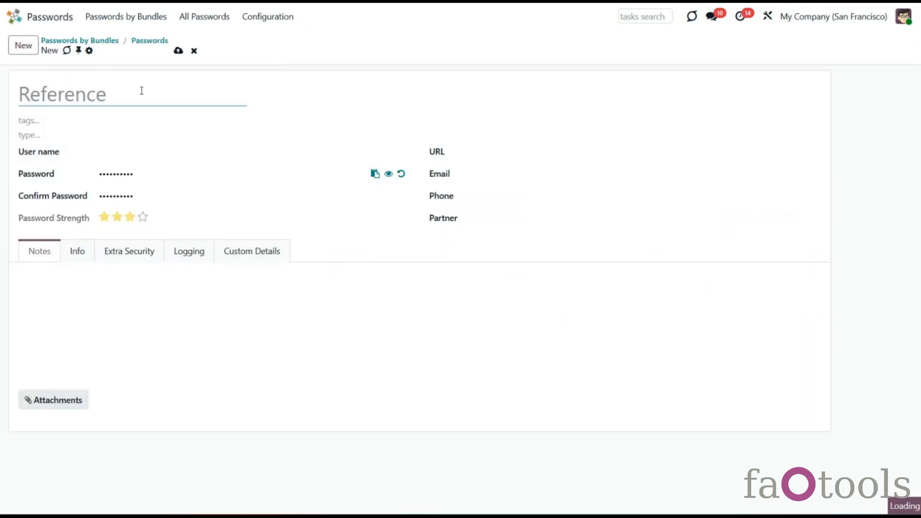
type("Gmail")
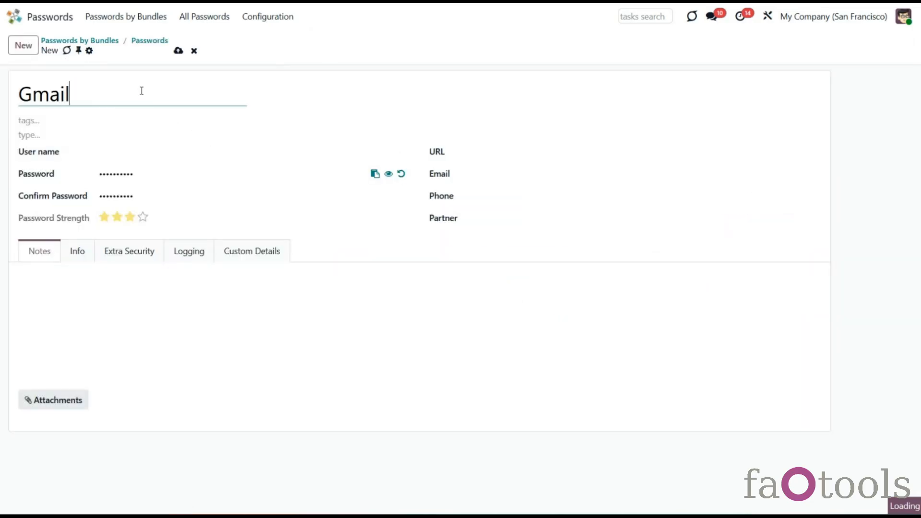
left_click(60, 120)
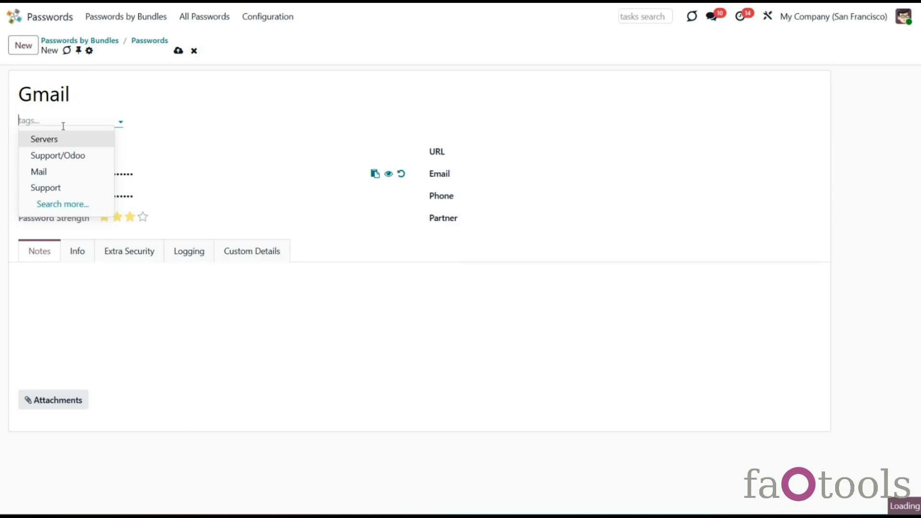
left_click(68, 139)
left_click(102, 124)
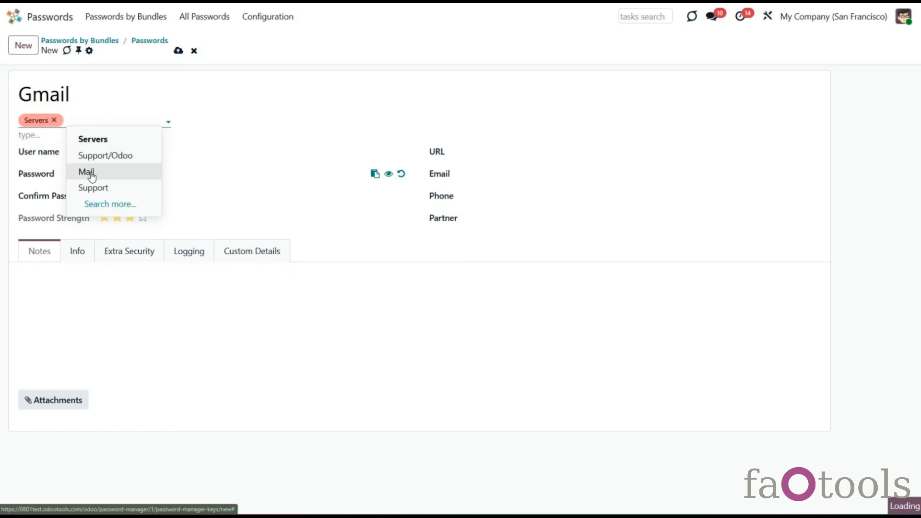
left_click(91, 176)
Step: Set the password type to Servers, enter the user name, and select the password text
left_click(35, 137)
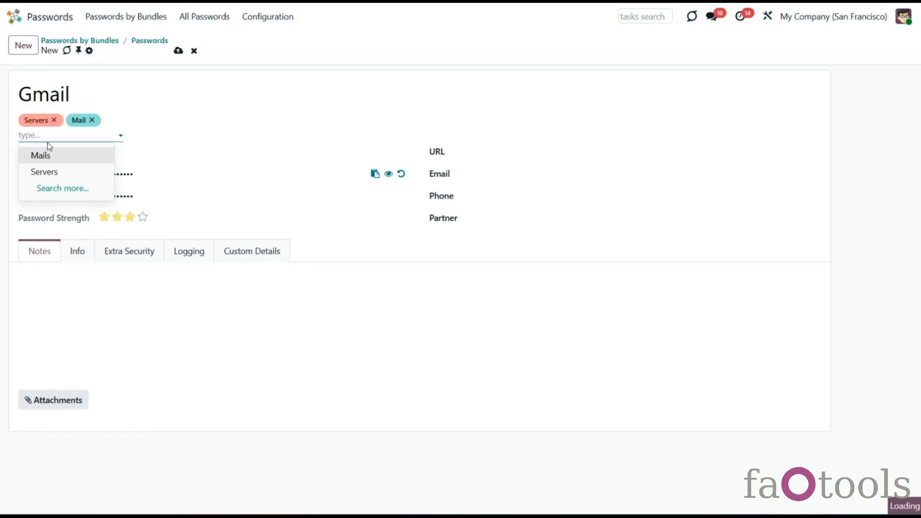
left_click(72, 173)
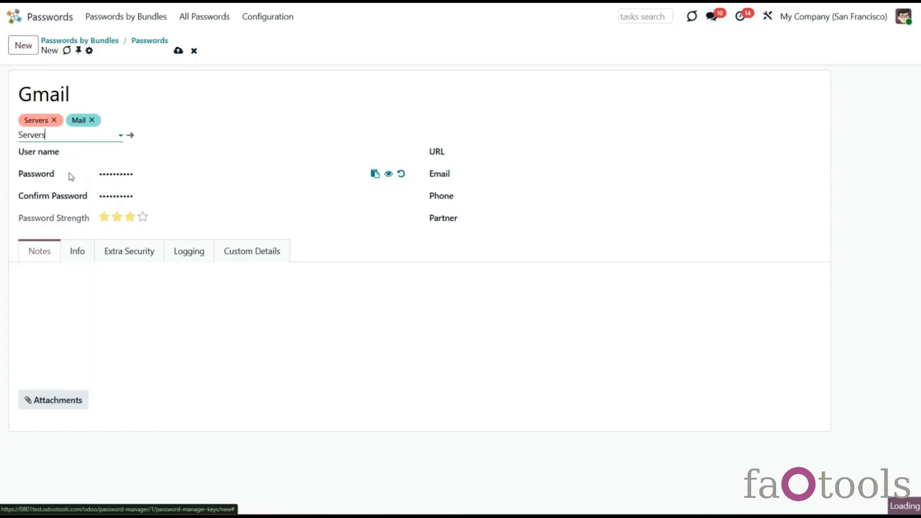
left_click(179, 154)
type("factools")
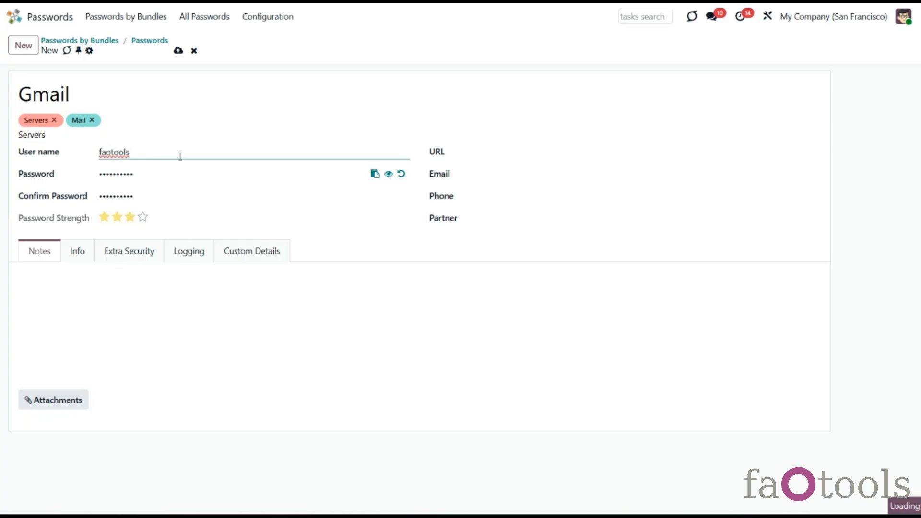
left_click(172, 181)
mouse_move(158, 176)
left_mouse_down()
mouse_move(100, 183)
mouse_move(163, 179)
left_mouse_up()
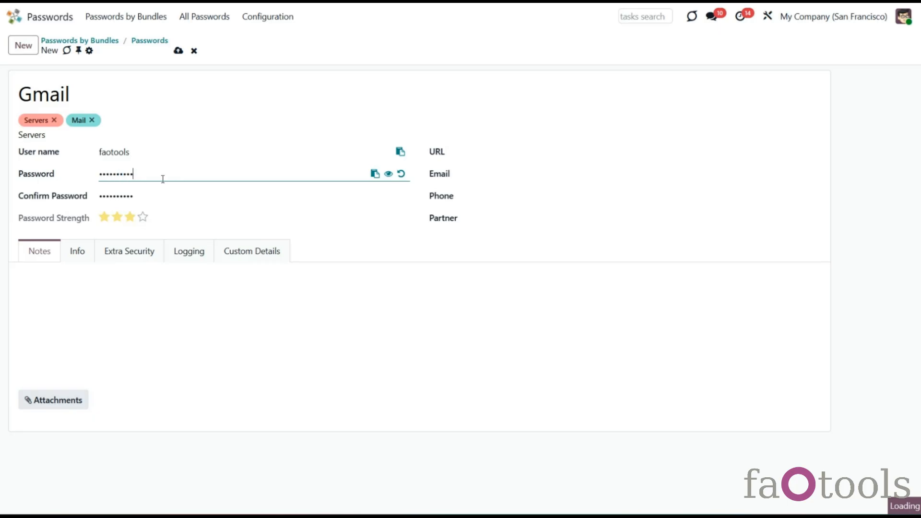
Step: Generate a 15-character password of digits, letters and punctuation, briefly revealing it
left_click(401, 175)
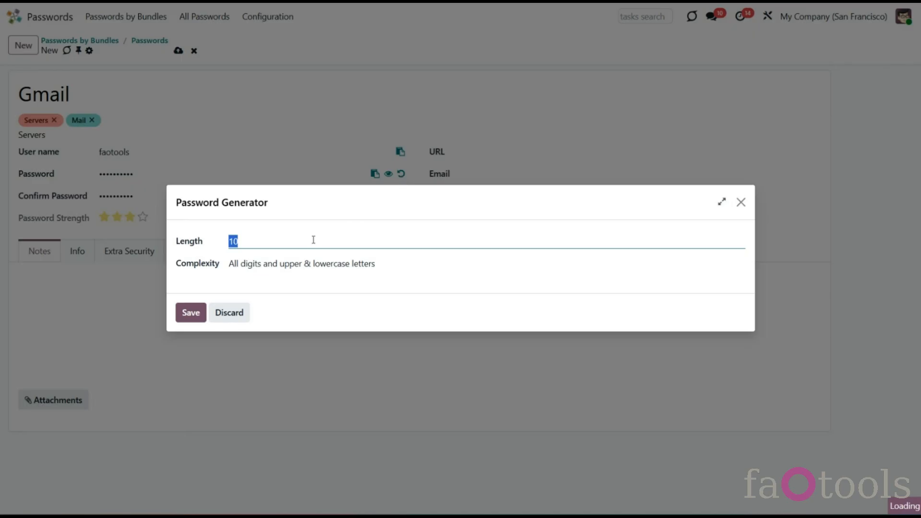
left_click(313, 240)
type("5")
left_click(300, 264)
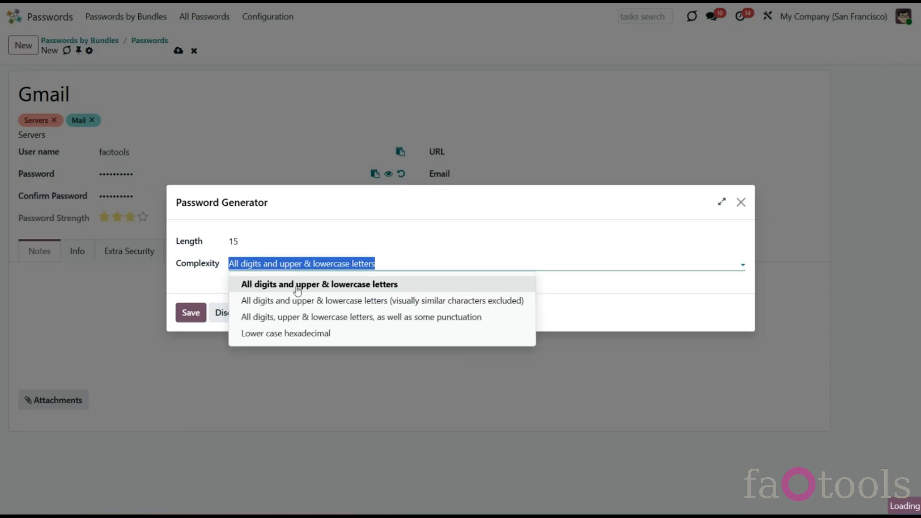
left_click(301, 316)
left_click(191, 314)
left_click(389, 175)
left_click(389, 174)
Step: Fill in URL gmail.com, the contact e-mail and phone number, and choose the partner contact
left_click(473, 152)
type("gmail.com")
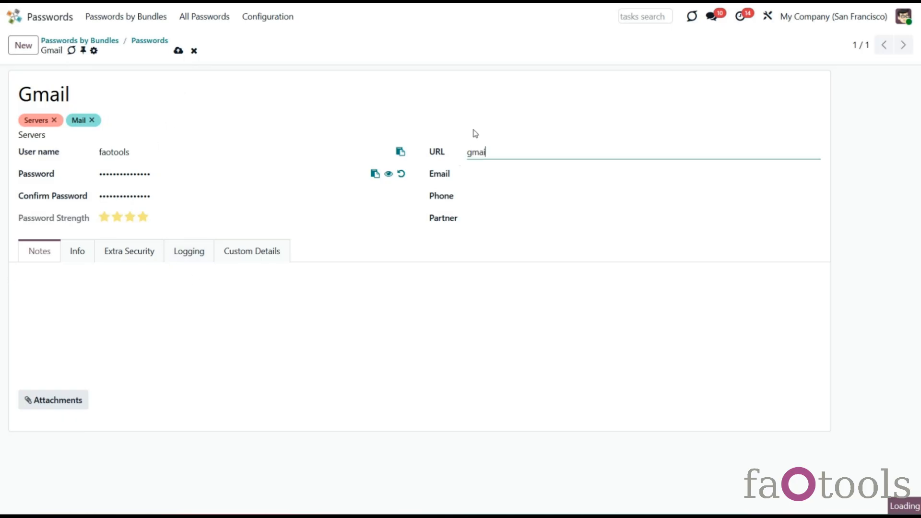
left_click(504, 174)
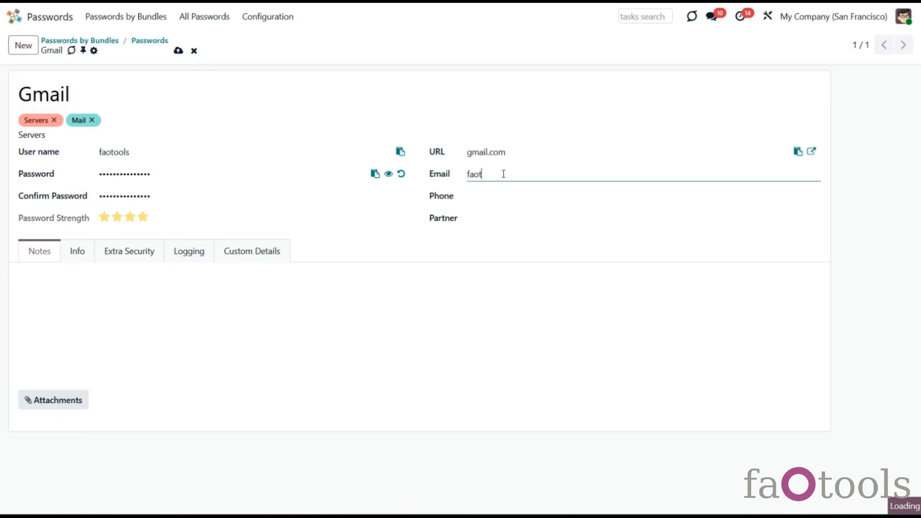
left_click(472, 202)
left_click(518, 220)
left_click(520, 240)
left_click(390, 248)
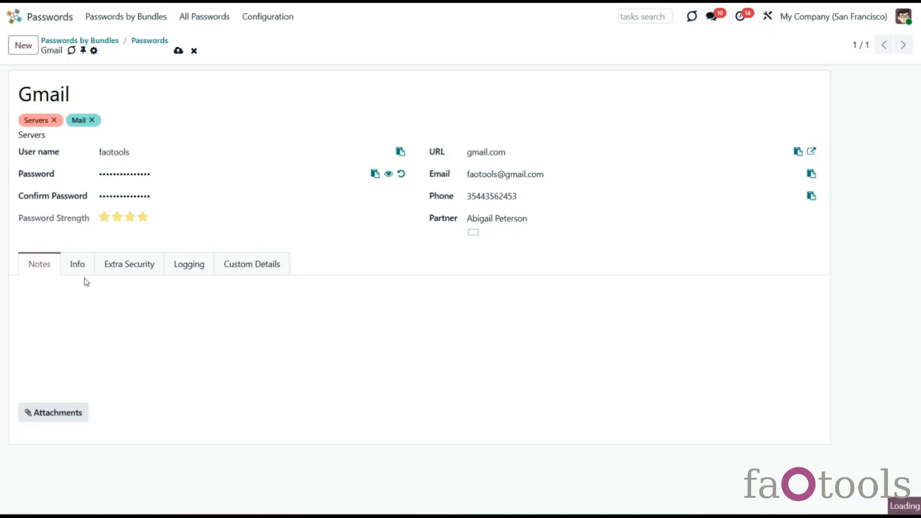
Step: Restrict Gmail to Sales / User: Own Documents Only, Sales / User: All Documents, Project / Administrator groups and one user
left_click(116, 272)
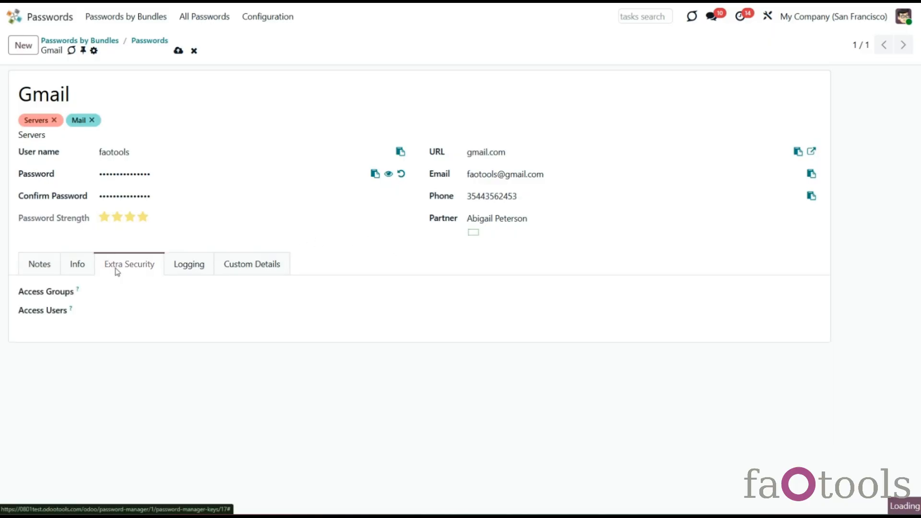
left_click(133, 294)
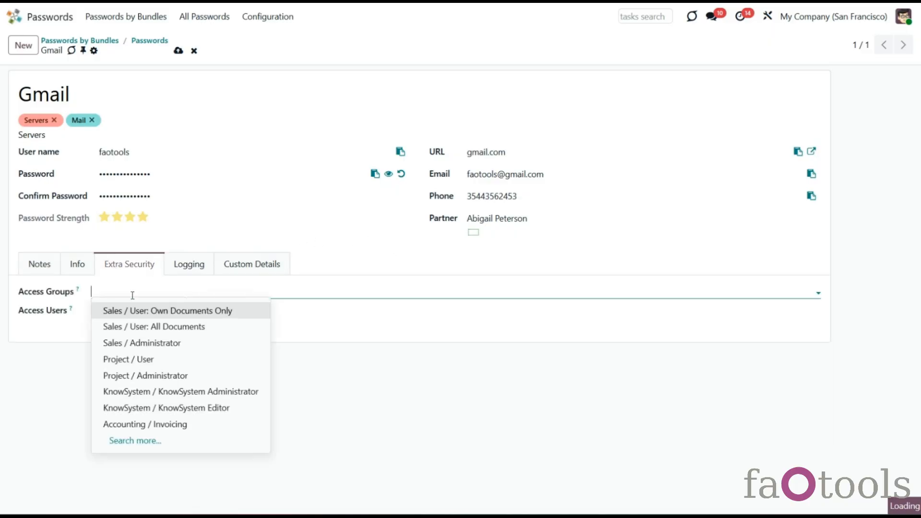
left_click(148, 320)
left_click(245, 294)
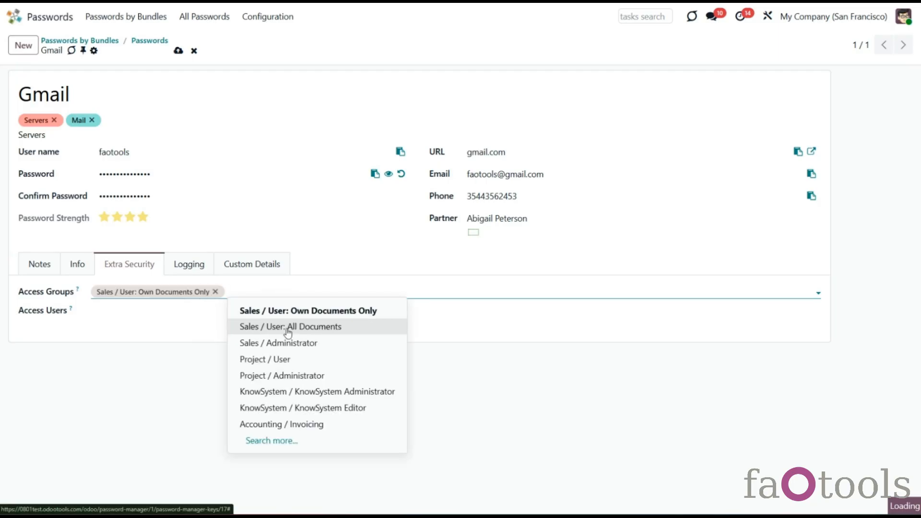
left_click(286, 326)
left_click(371, 297)
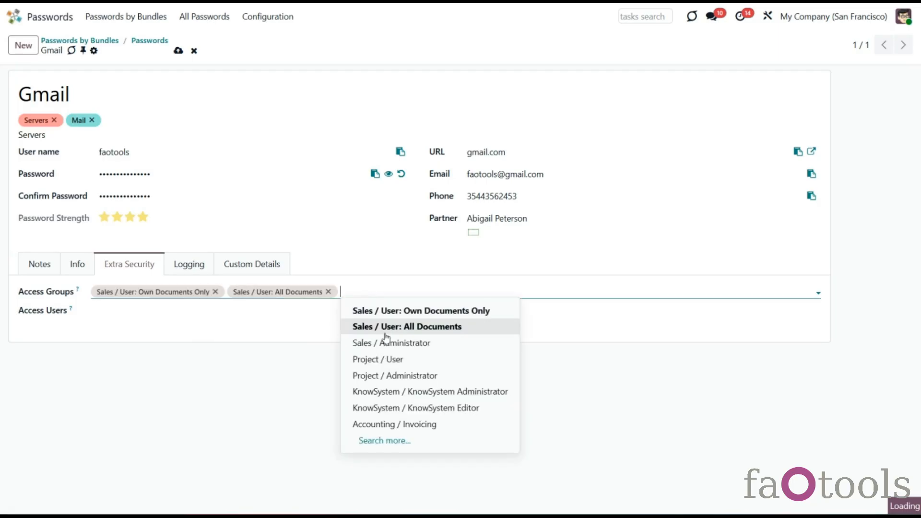
left_click(385, 376)
left_click(271, 321)
left_click(159, 328)
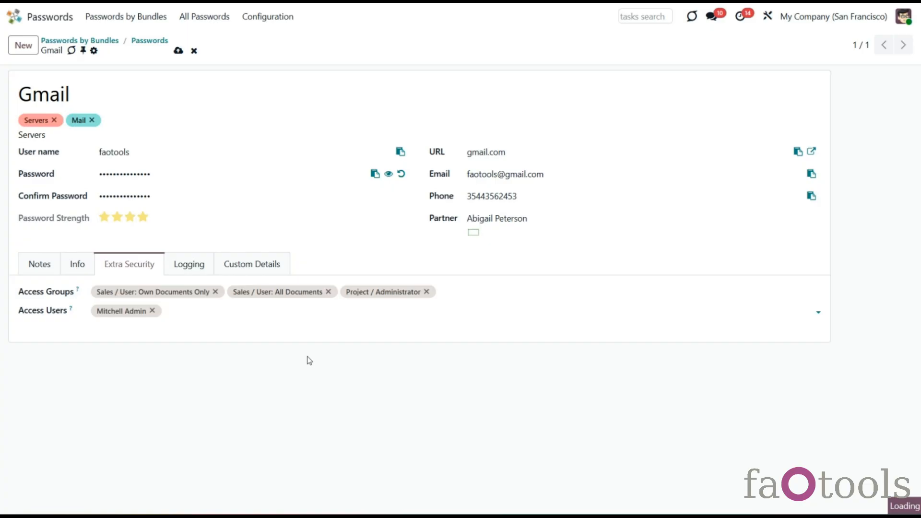
Step: Tick No Update Required in Info, toggle Active off and back on, then return to Notes
left_click(77, 265)
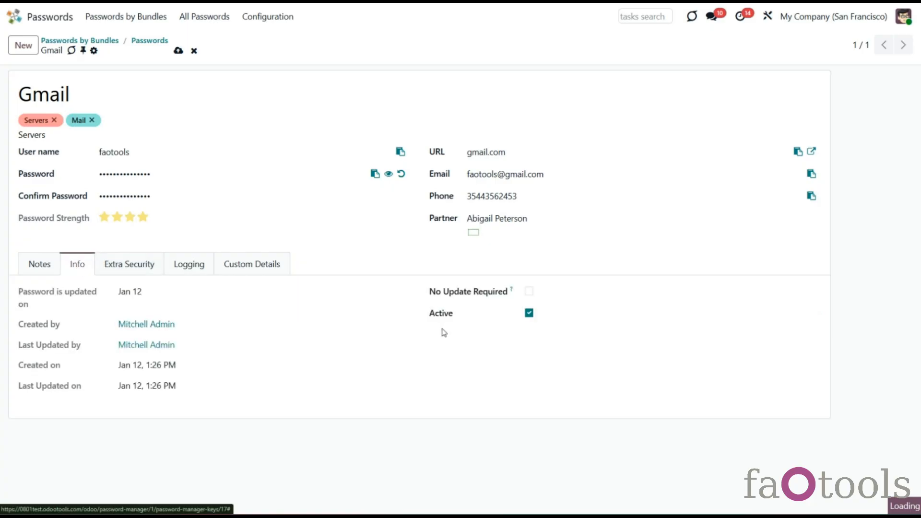
left_click(529, 294)
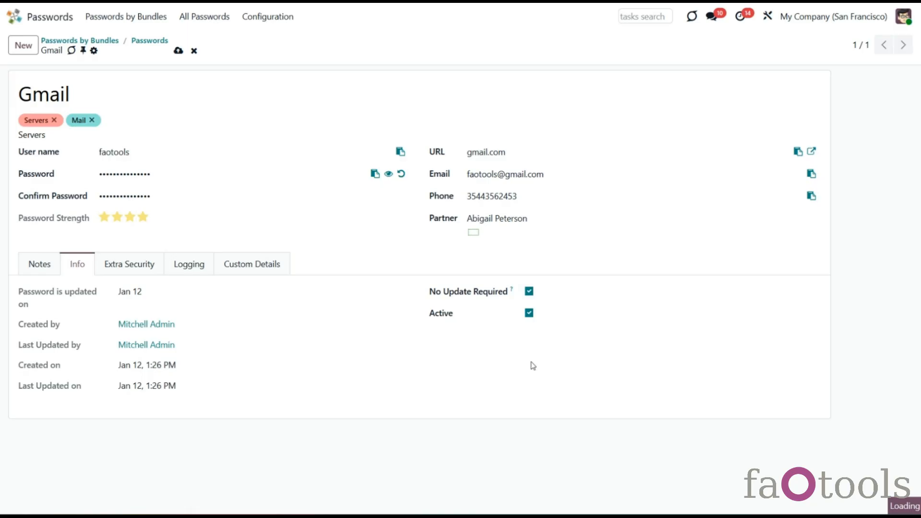
left_click(529, 313)
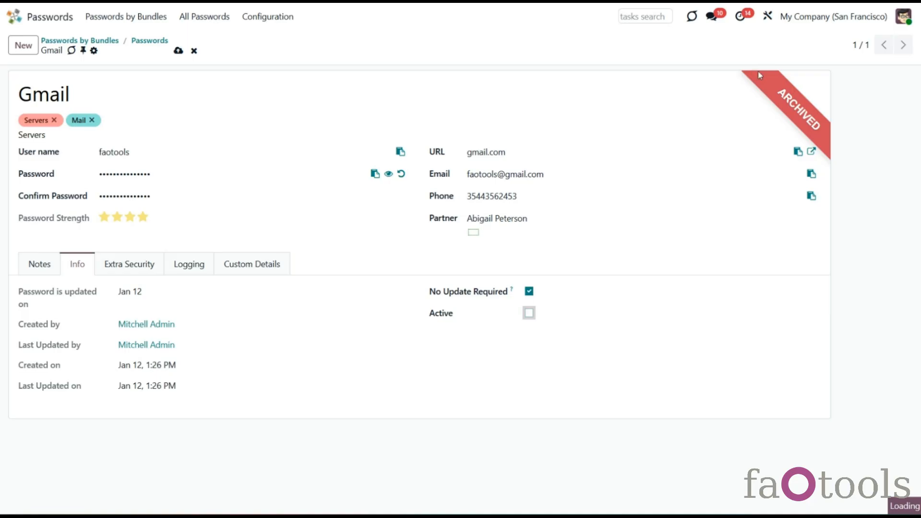
left_click(529, 313)
left_click(59, 268)
Step: Attach the file Speech.docx to the Gmail password from its notes area
left_click(110, 311)
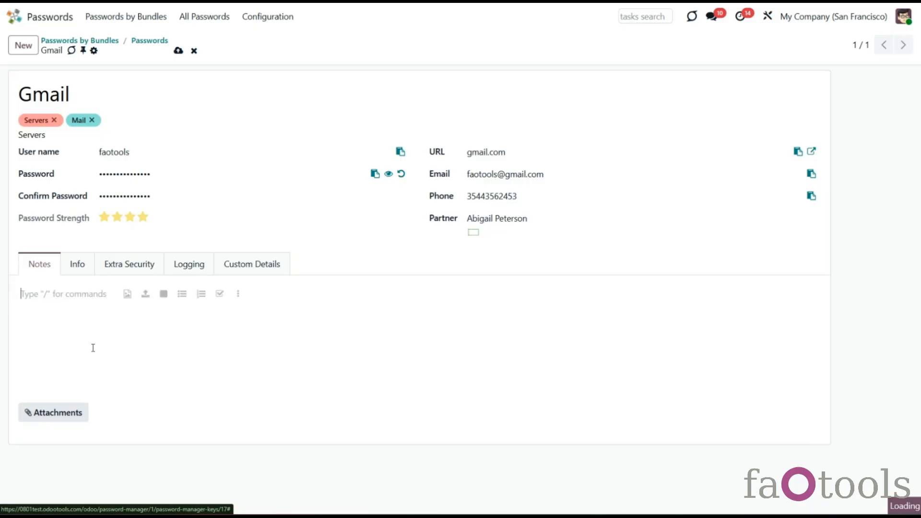
left_click(53, 413)
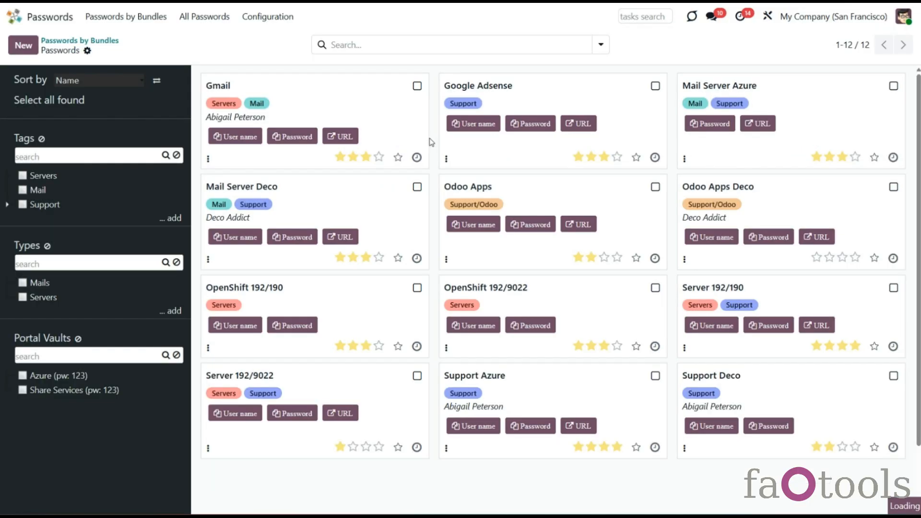
Step: Edit Gmail, drop the Sales / User: Own Documents Only access group, and save
left_click(417, 86)
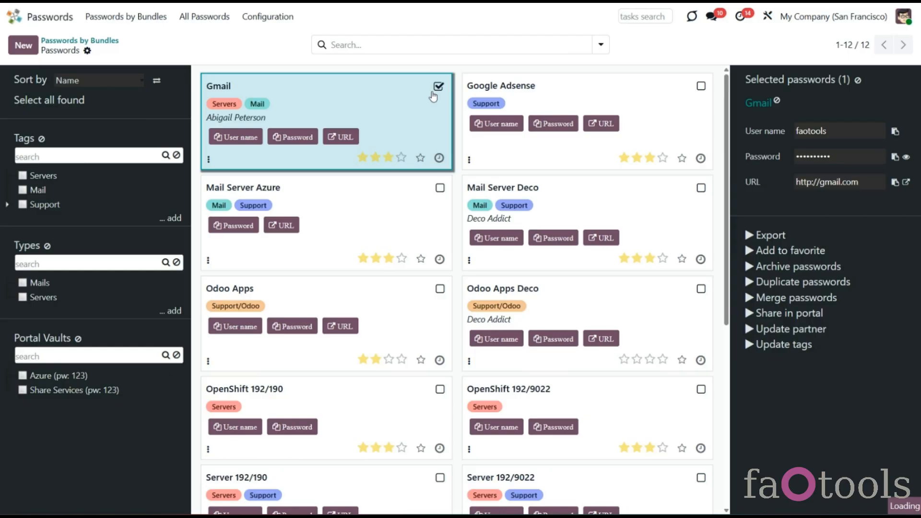
left_click(763, 103)
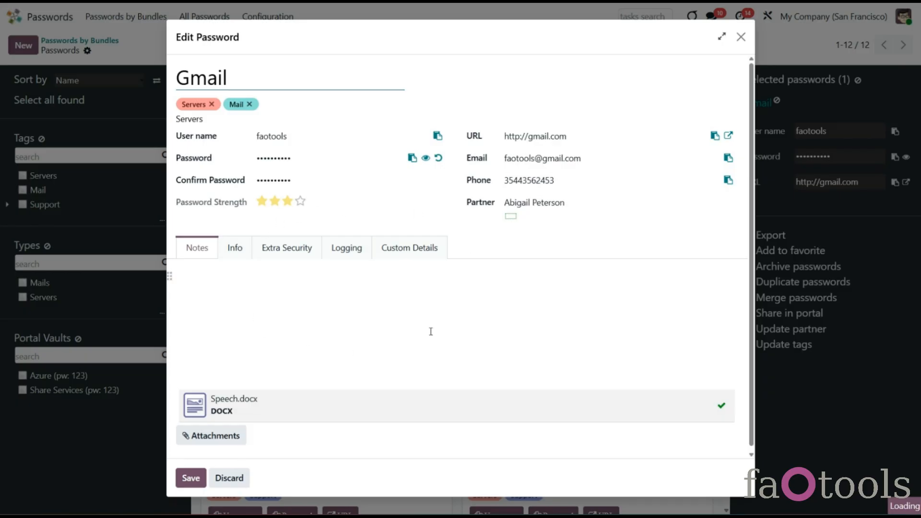
left_click(299, 249)
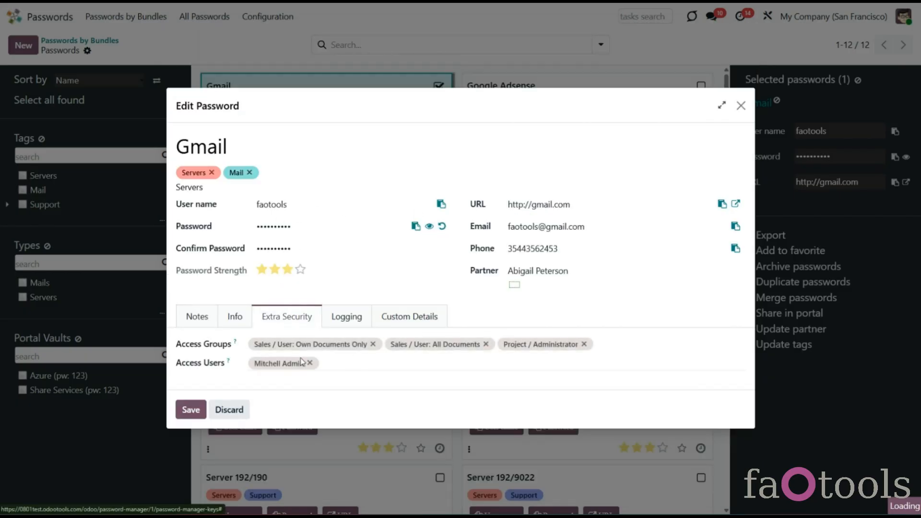
left_click(373, 345)
left_click(191, 408)
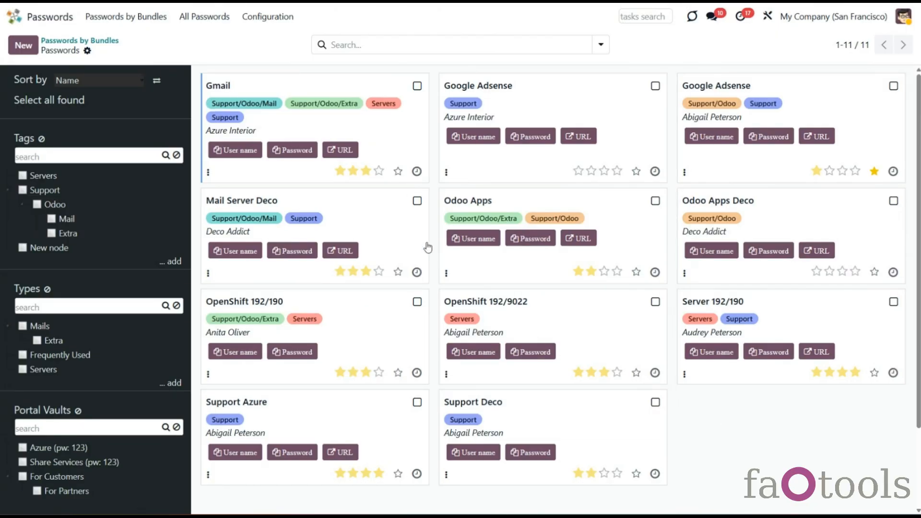
left_click(268, 16)
left_click(294, 105)
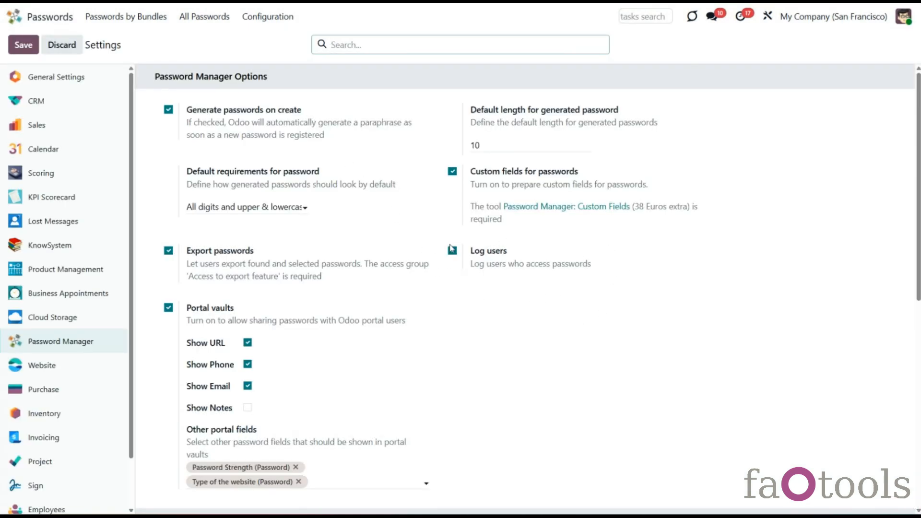
left_click(128, 19)
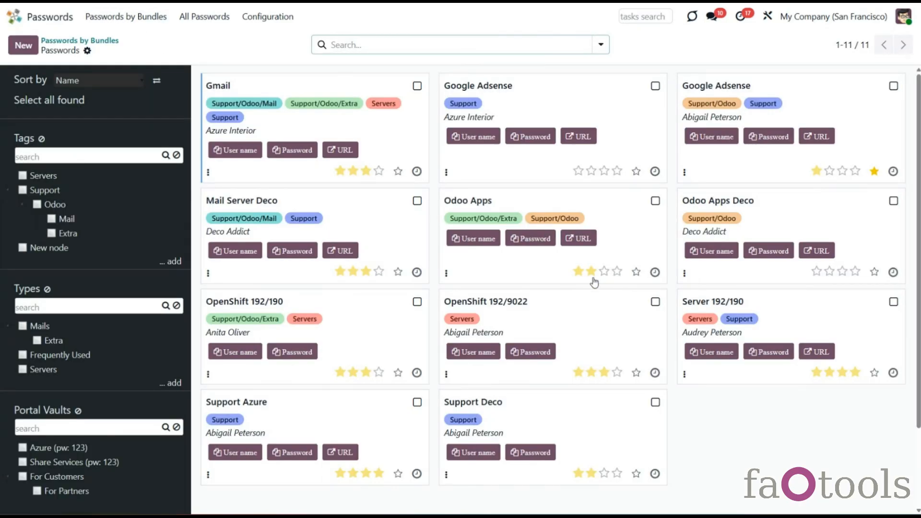
left_click(618, 322)
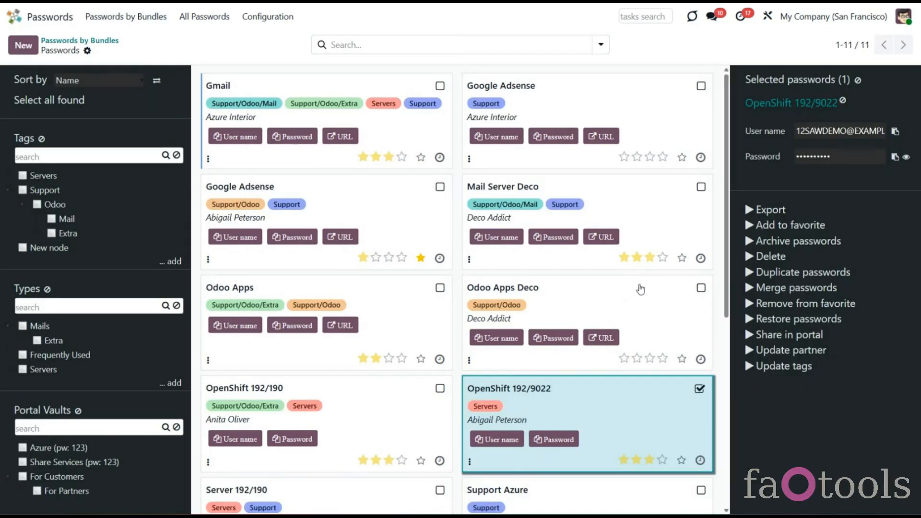
left_click(777, 105)
left_click(346, 269)
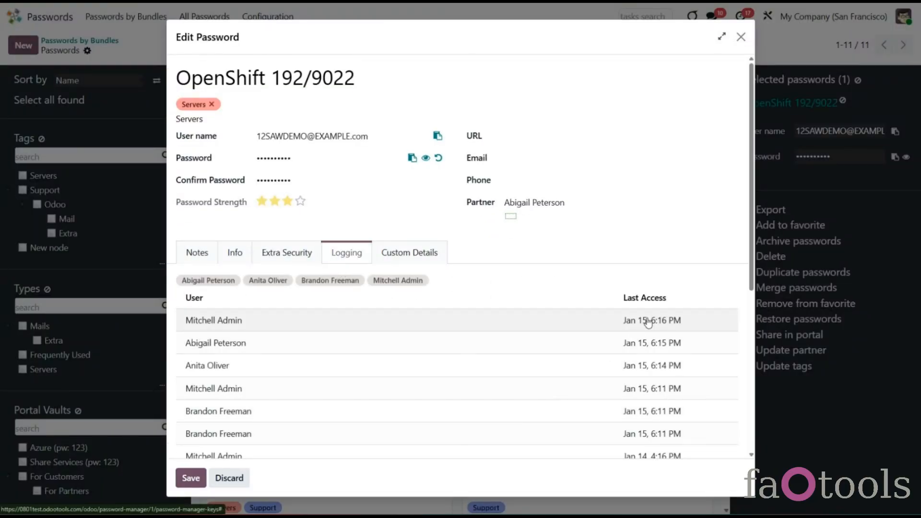
scroll(399, 298, "down", 3)
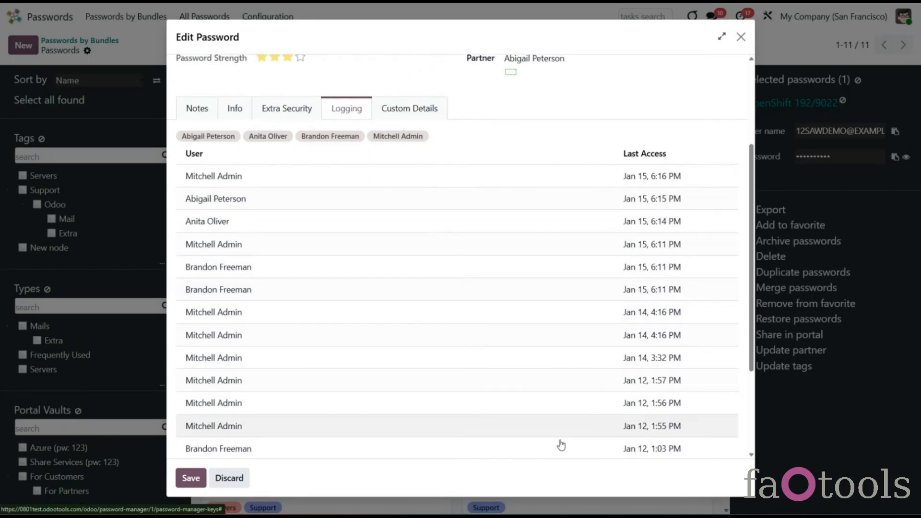
scroll(612, 430, "up", 1)
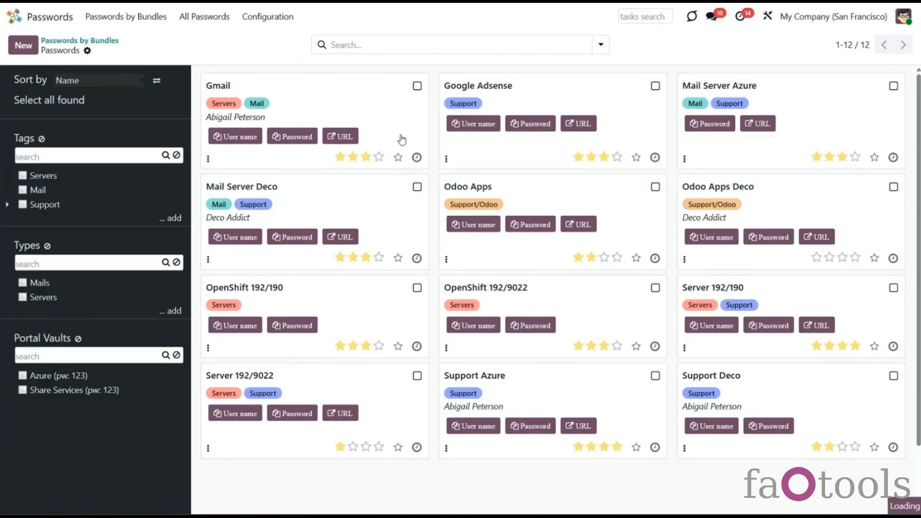
Step: Set the default generated length to 15 with digits, mixed-case letters and some punctuation, and save
left_click(268, 17)
left_click(283, 104)
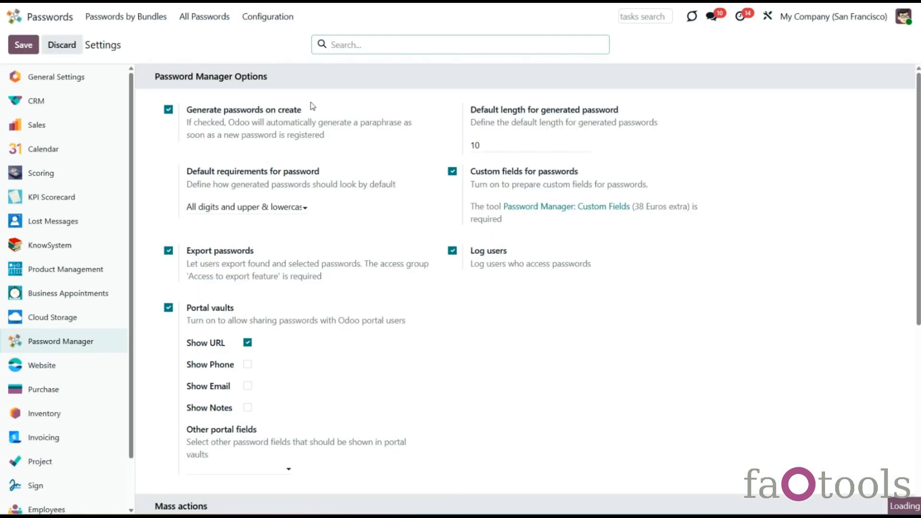
left_click(485, 145)
type("15")
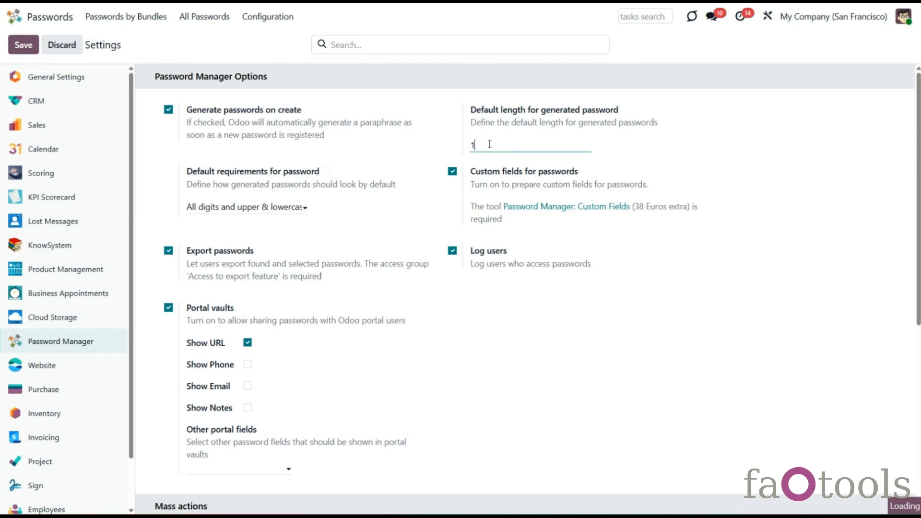
left_click(249, 210)
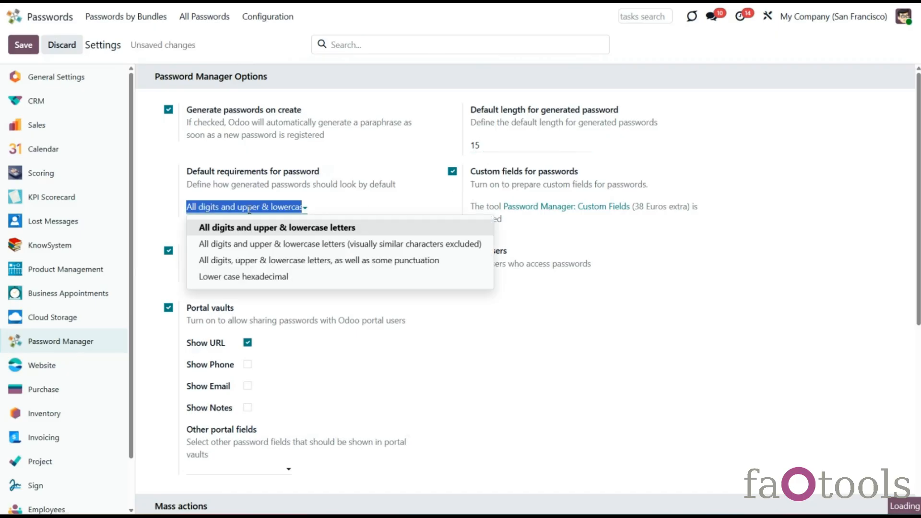
left_click(247, 261)
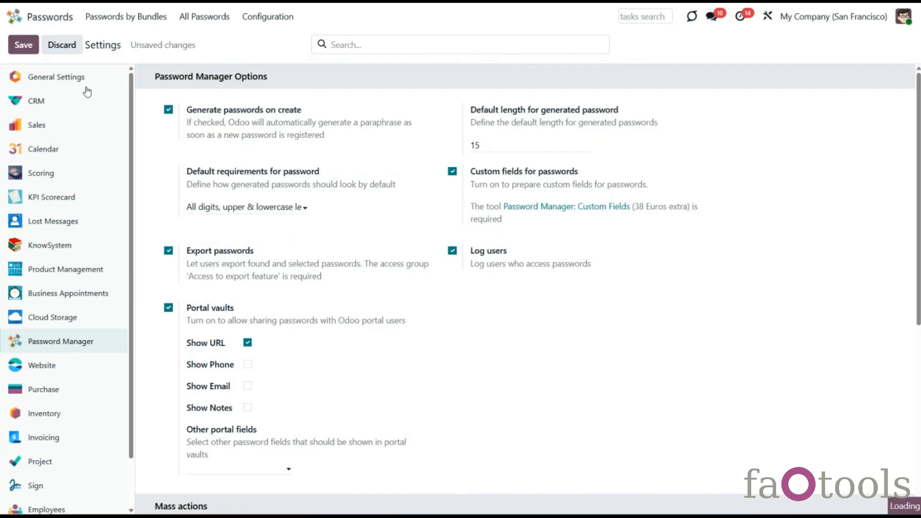
left_click(36, 50)
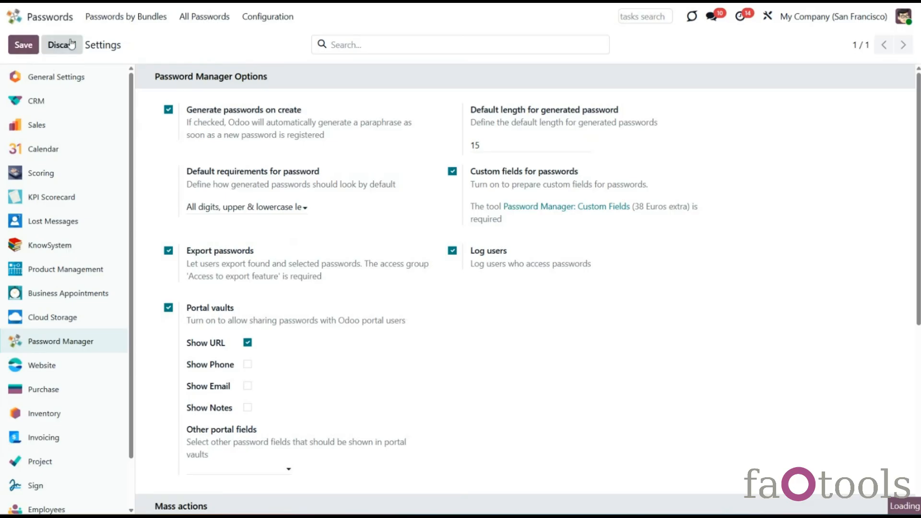
Step: Start a new password in the IT Infrastructure bundle and reveal its generated password
left_click(158, 24)
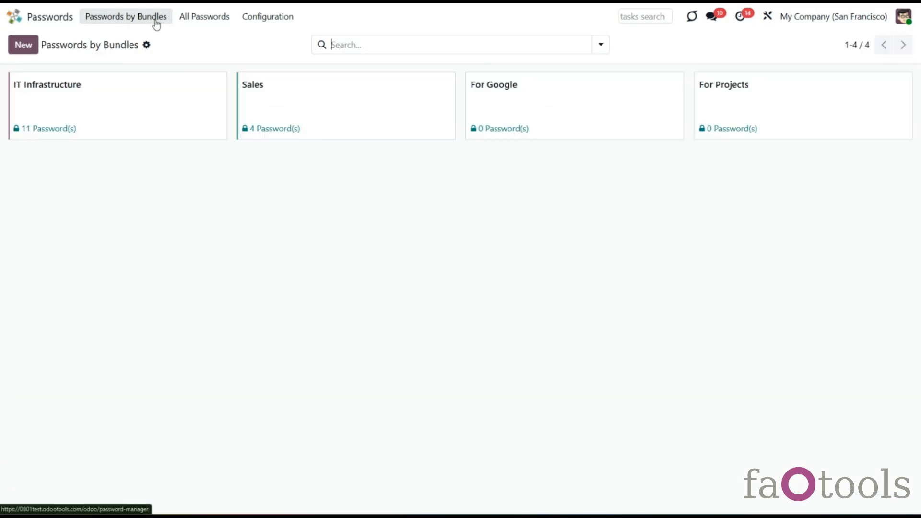
left_click(82, 85)
left_click(24, 51)
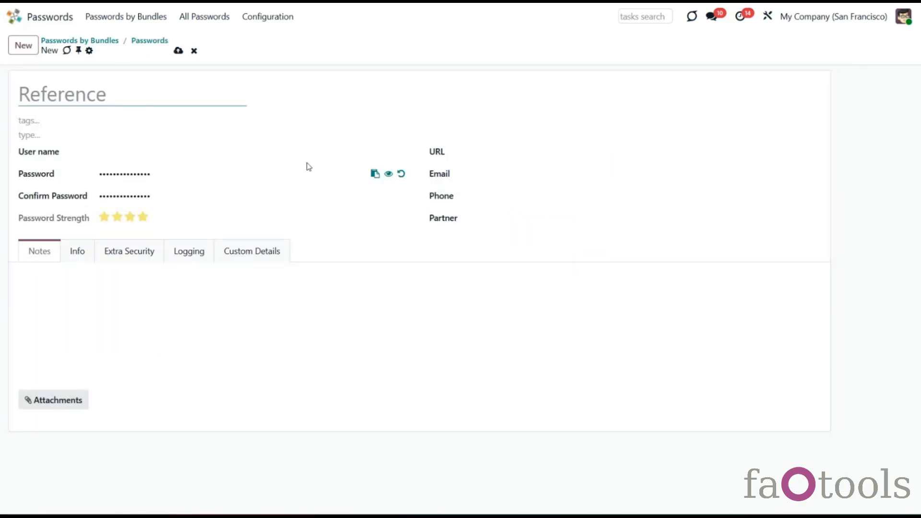
left_click(389, 174)
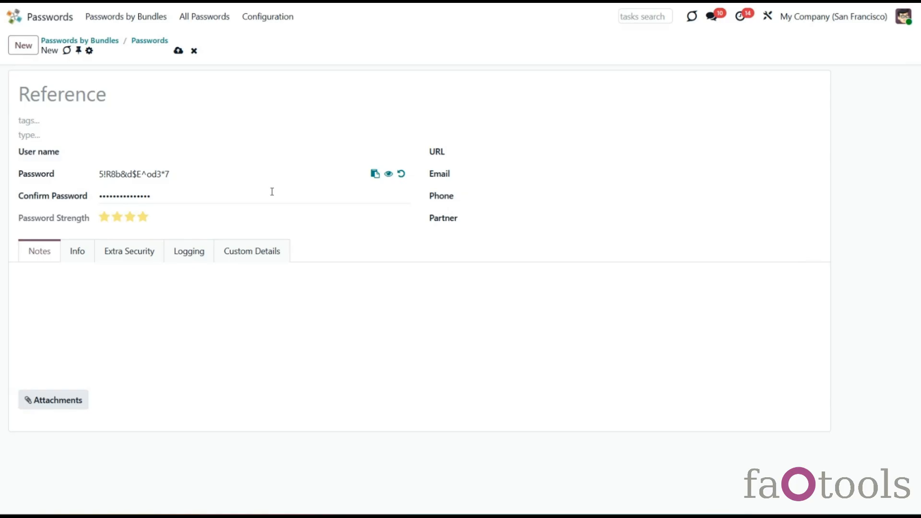
Step: Regenerate the password as 8 characters of digits and upper and lowercase letters
left_click(401, 174)
left_click_drag(292, 239, 226, 245)
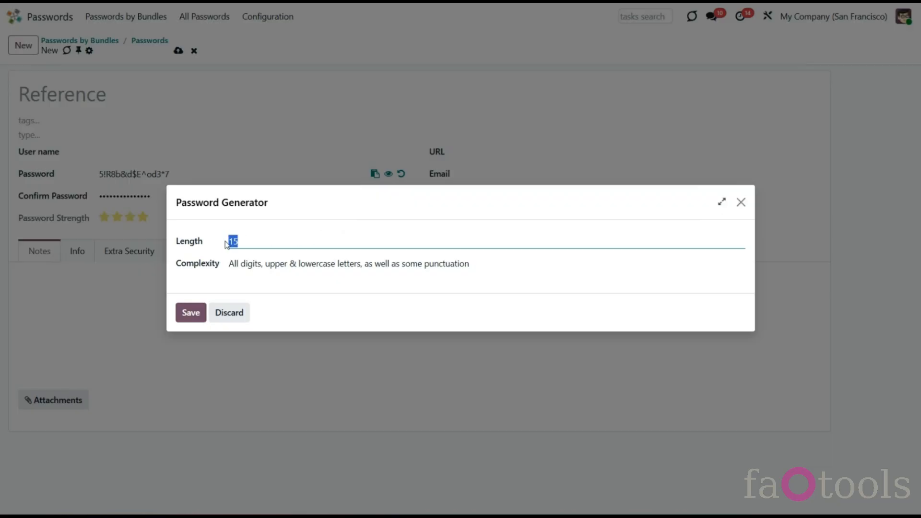
type("8")
left_click(246, 265)
left_click(251, 285)
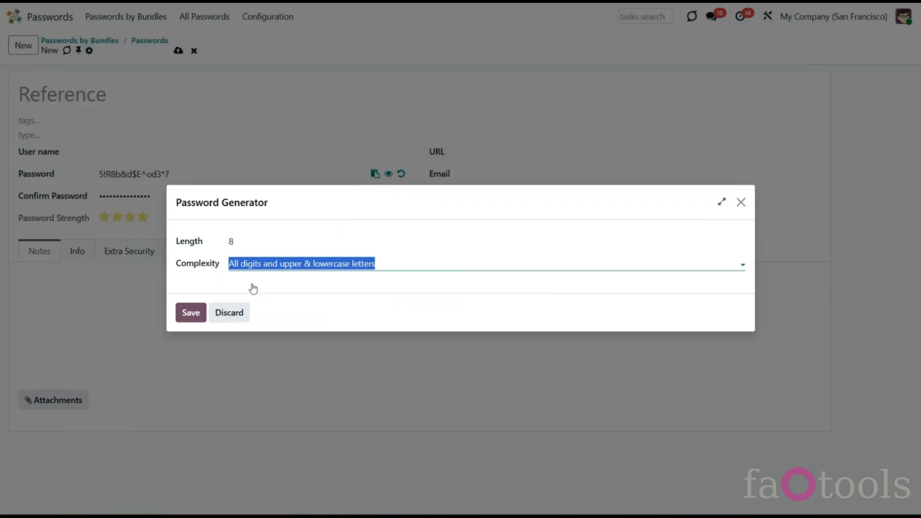
left_click(192, 317)
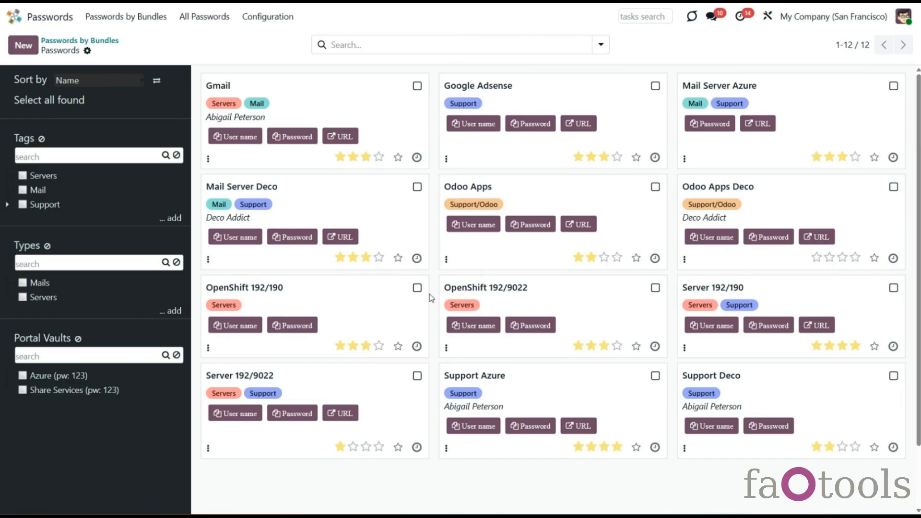
left_click(417, 86)
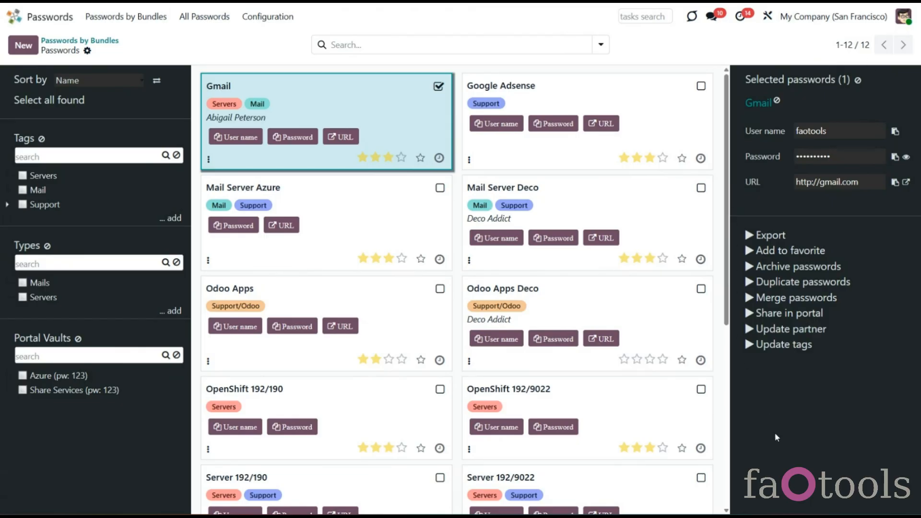
left_click(857, 80)
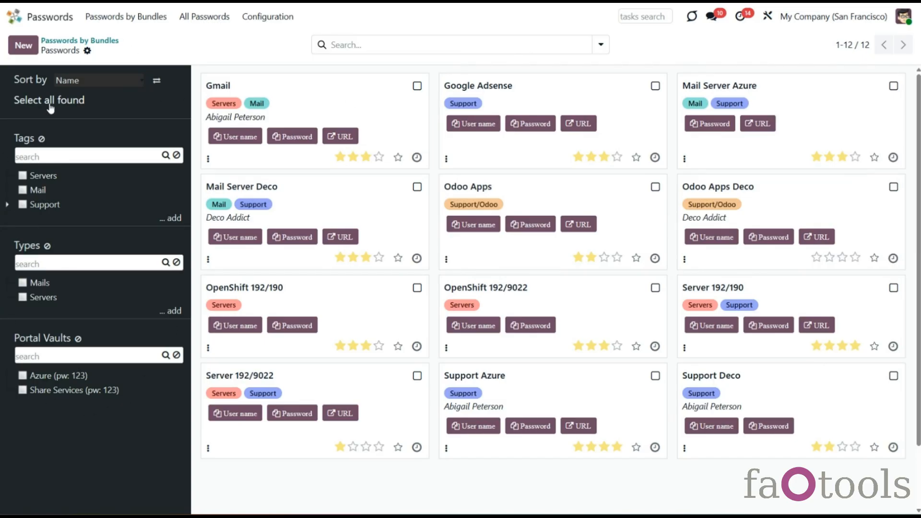
left_click(92, 84)
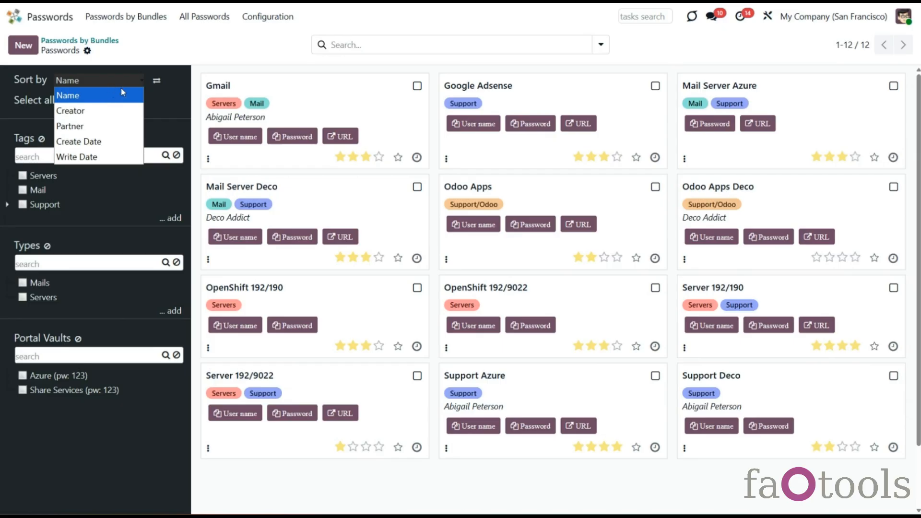
left_click(169, 110)
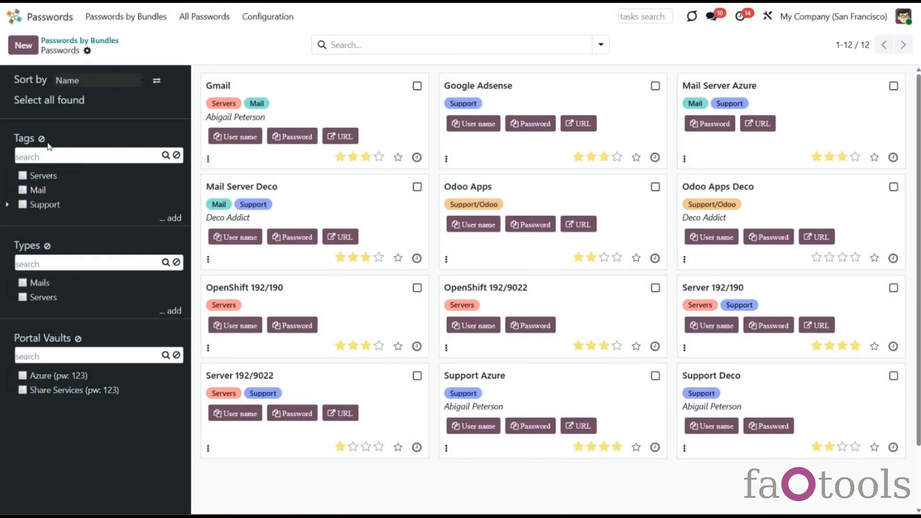
left_click(99, 81)
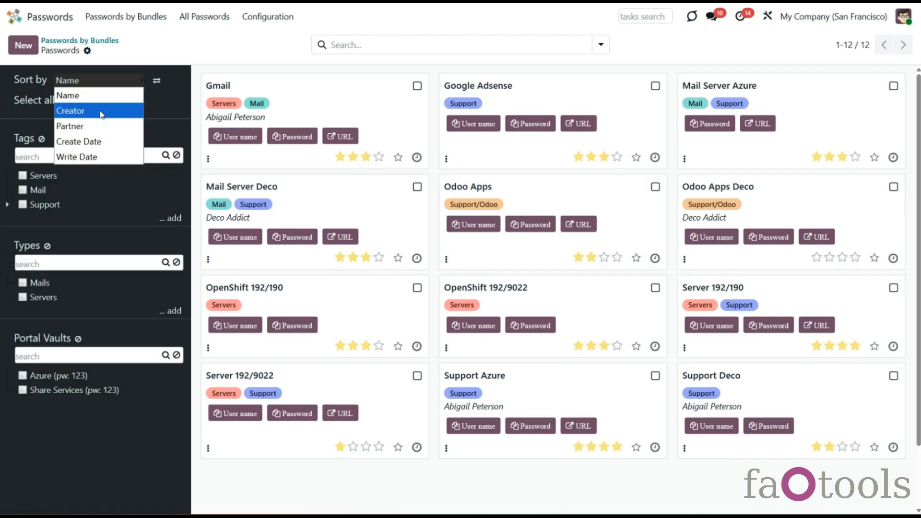
left_click(106, 141)
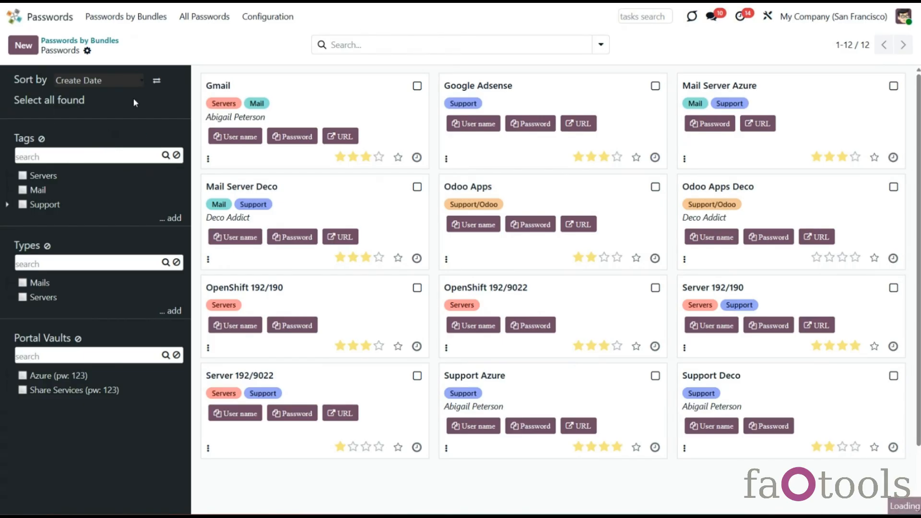
left_click(158, 82)
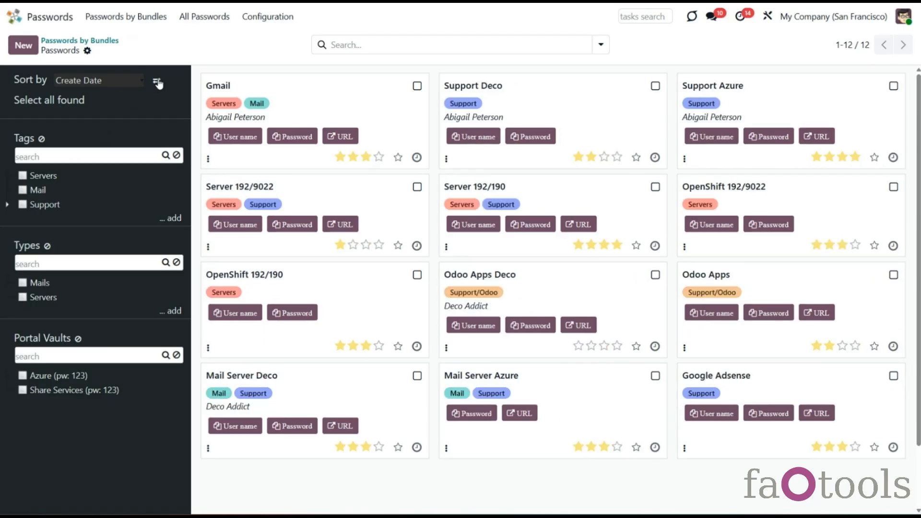
left_click(158, 83)
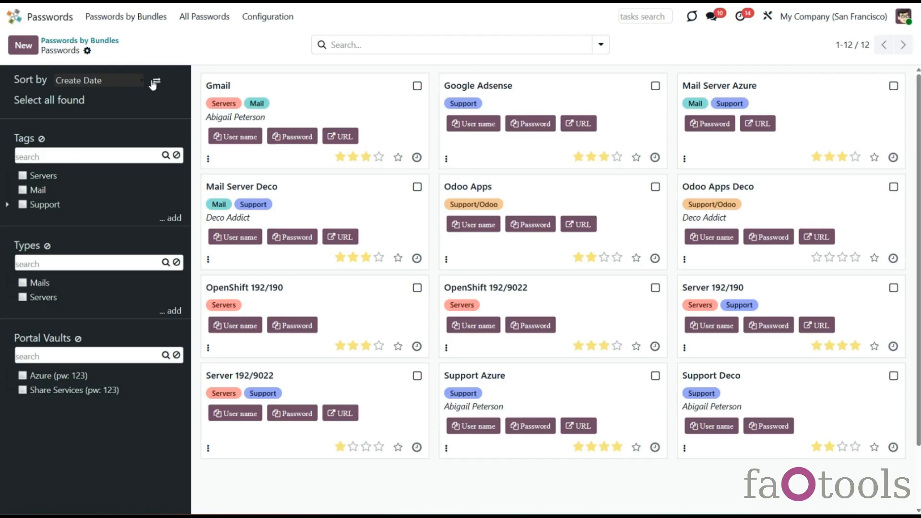
left_click(120, 82)
left_click(124, 94)
Step: Create a new Extra tag in the tag tree and glance at its details
left_click(417, 87)
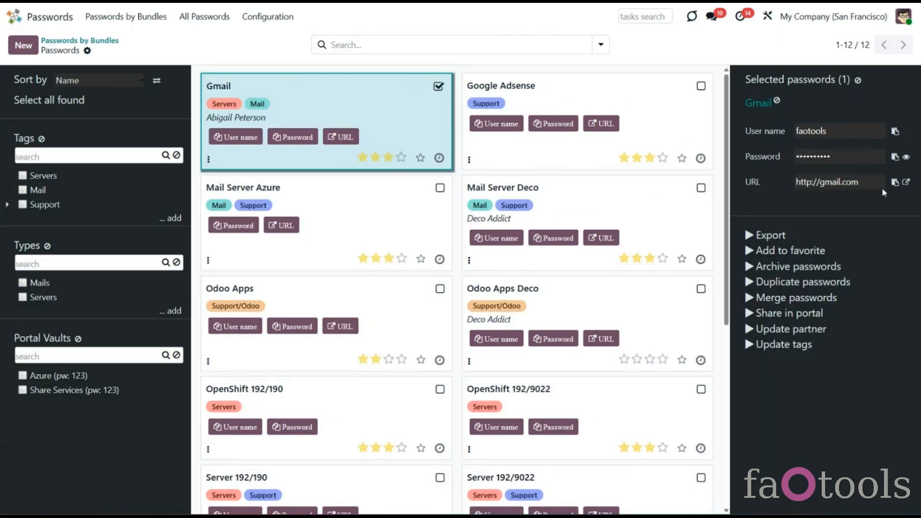
left_click(858, 82)
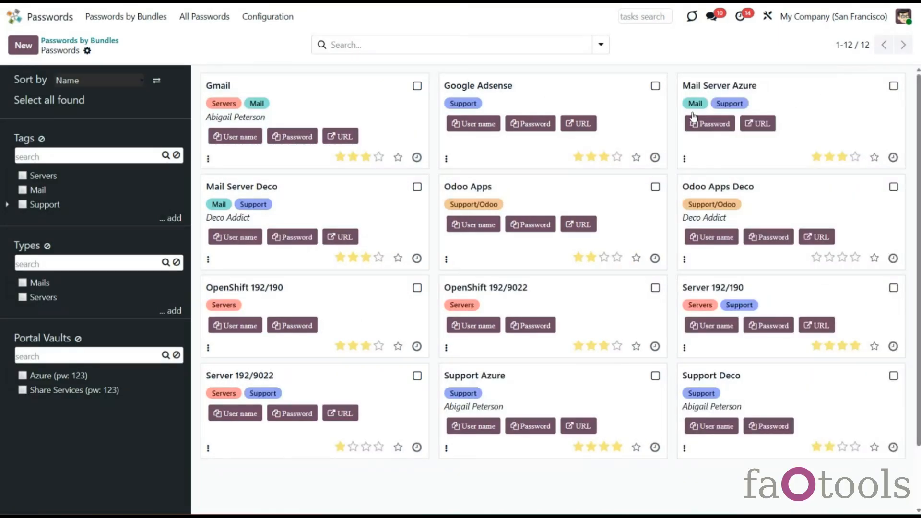
left_click(175, 218)
type("Extra")
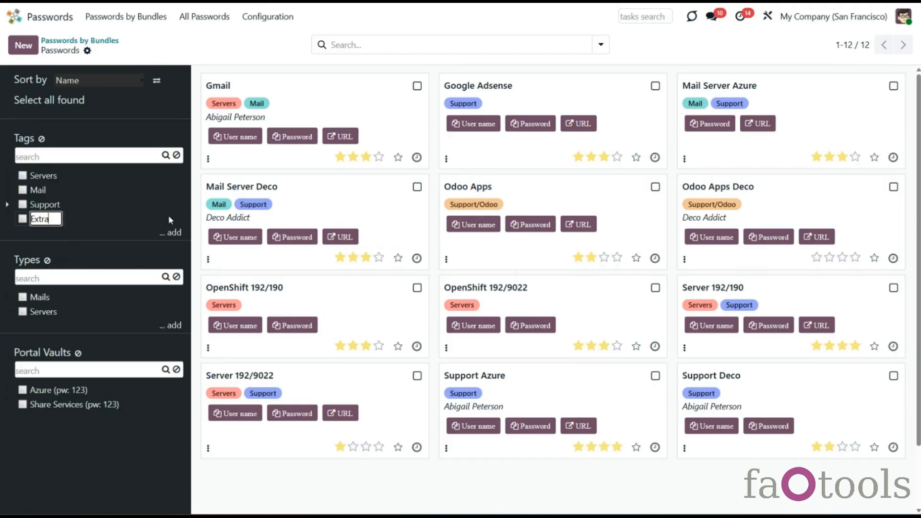
key("Return")
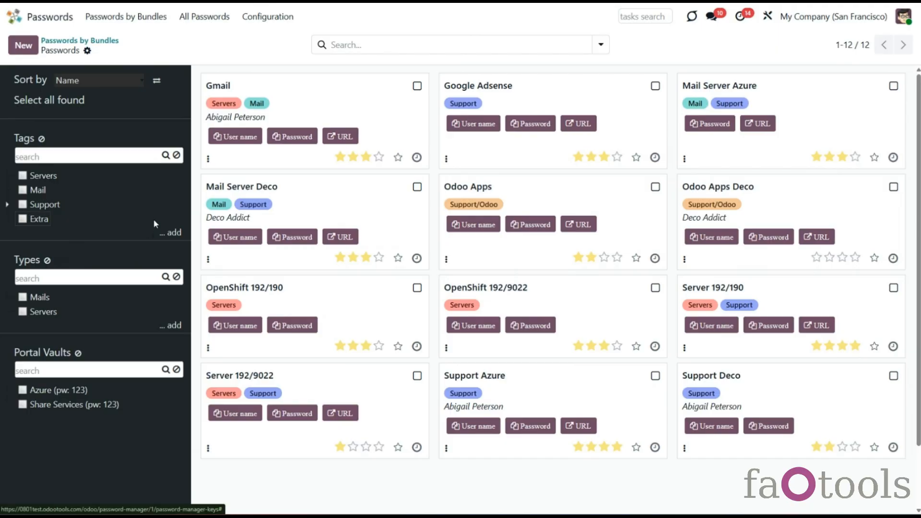
right_click(39, 222)
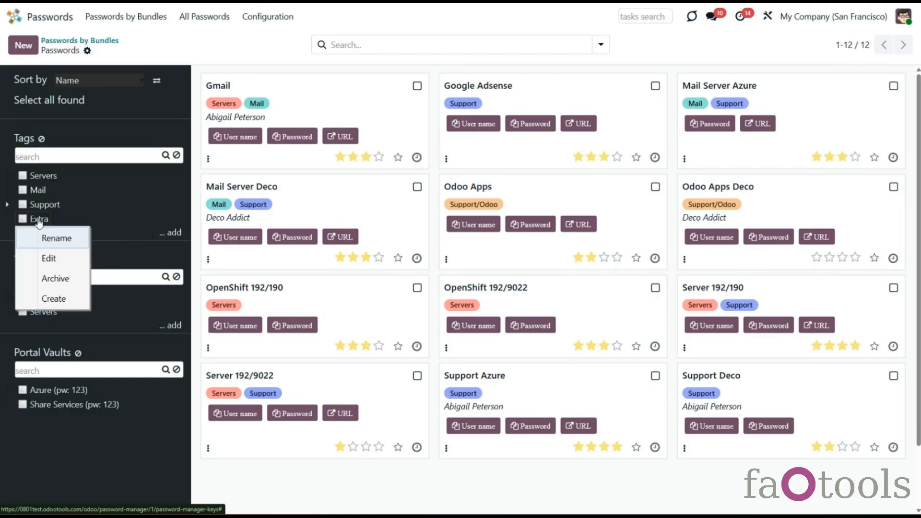
left_click(63, 263)
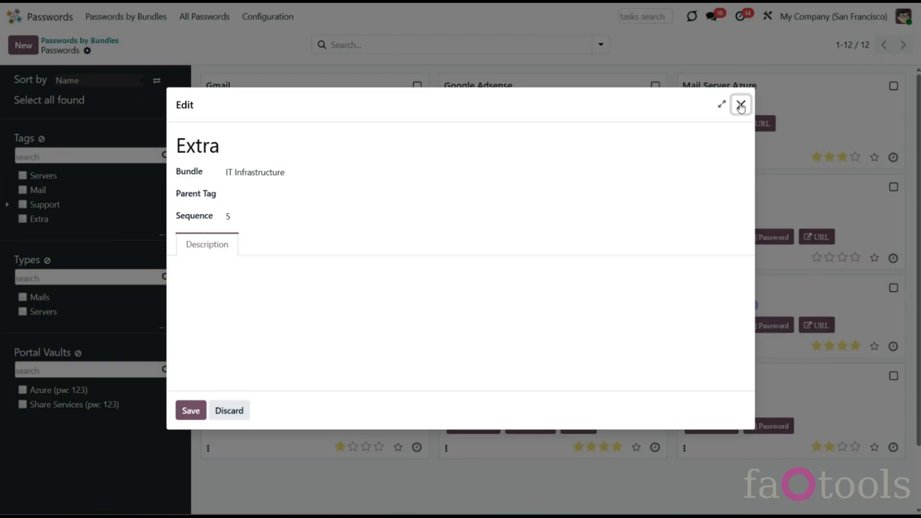
left_click(741, 106)
Step: Nest the Extra tag under Support/Odoo, then briefly filter passwords by Support
left_click(7, 205)
left_click_drag(32, 238, 65, 234)
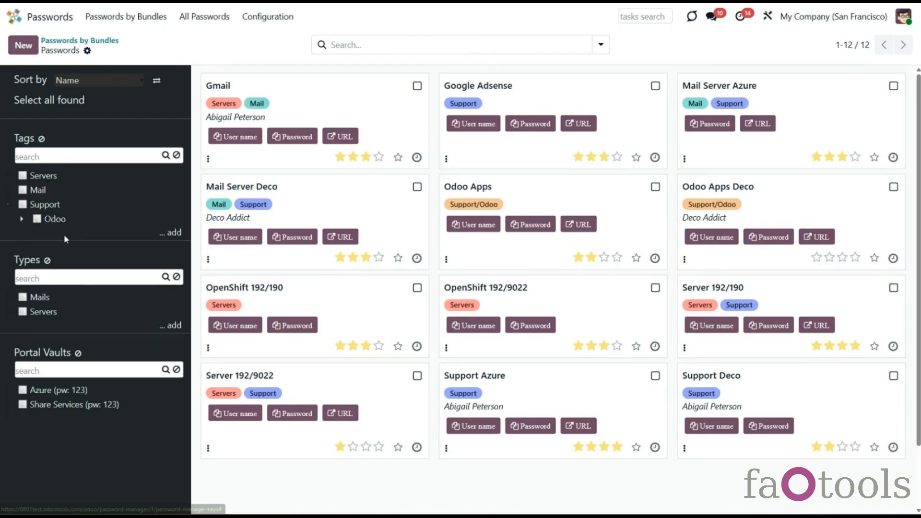
left_click(20, 220)
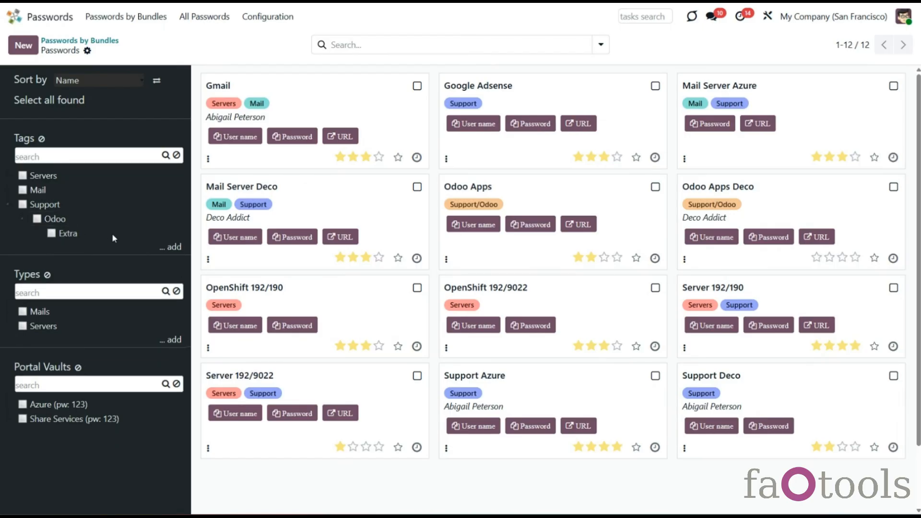
left_click(21, 205)
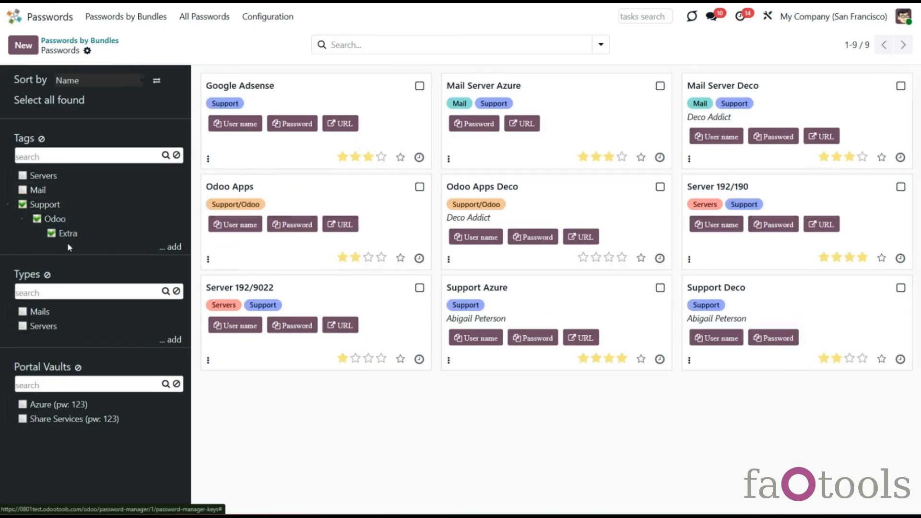
left_click(41, 205)
Step: Review the full password tag list, then reopen the IT Infrastructure bundle
left_click(250, 19)
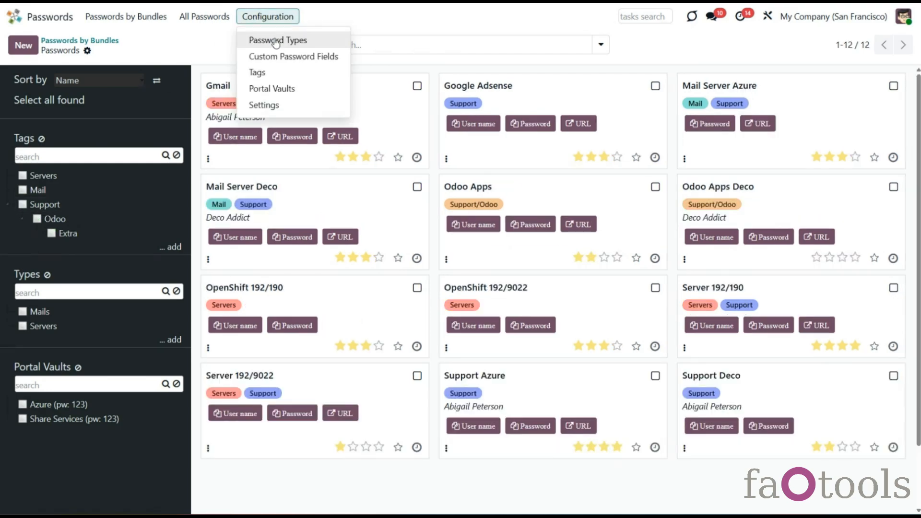
left_click(257, 73)
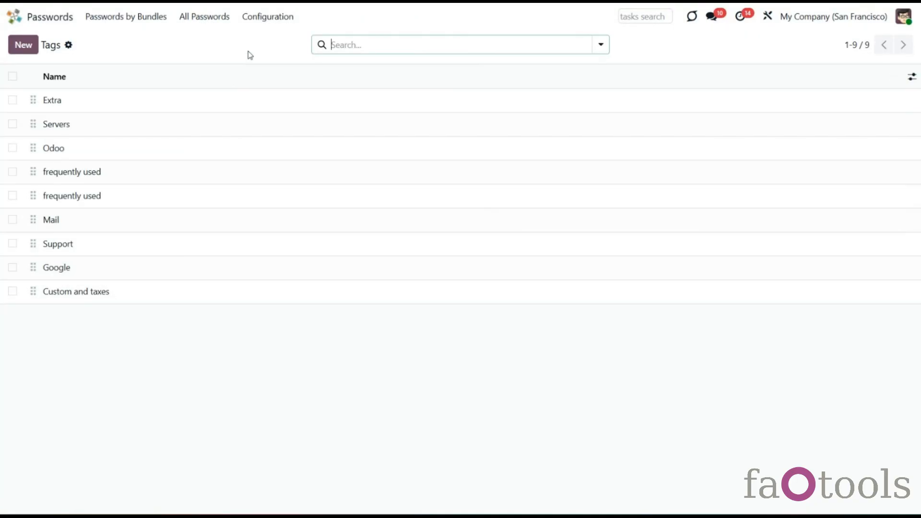
left_click(124, 20)
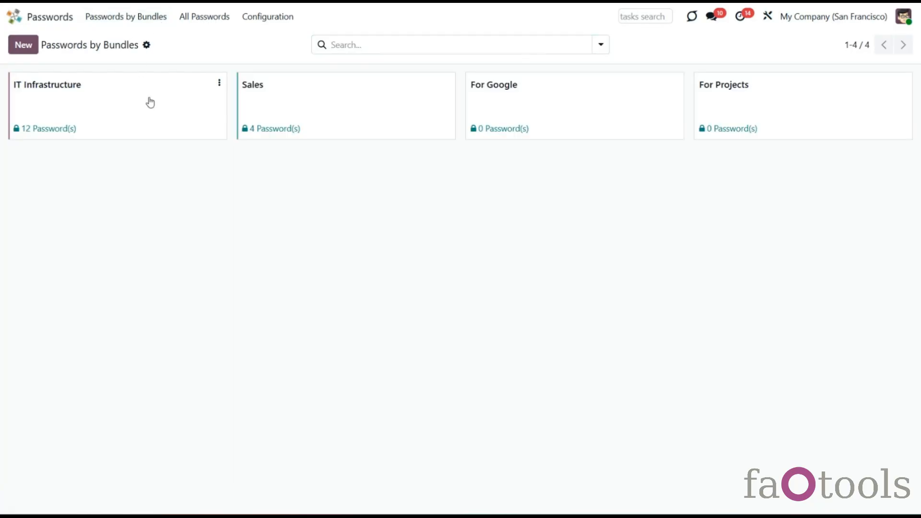
left_click(151, 102)
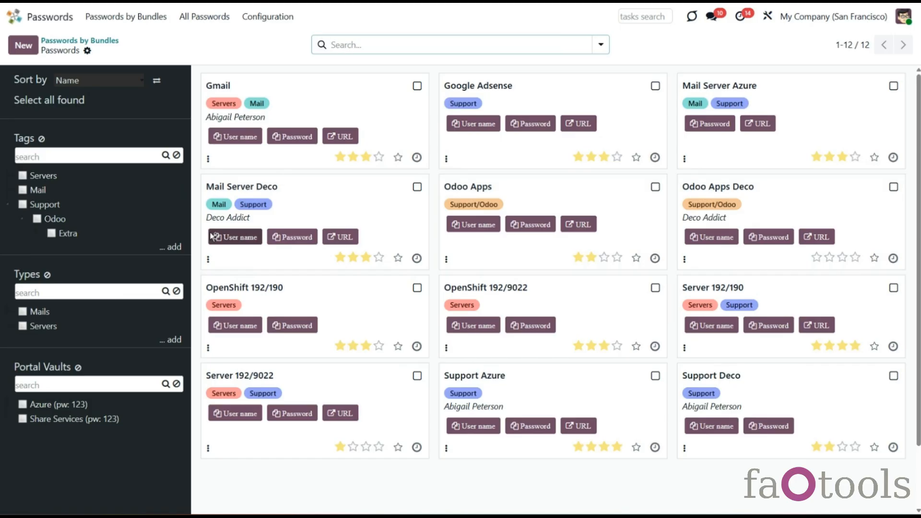
Step: Tag Gmail, Mail Server Azure, Odoo Apps and OpenShift 192/190 with Extra, then clear the selection
left_click(417, 86)
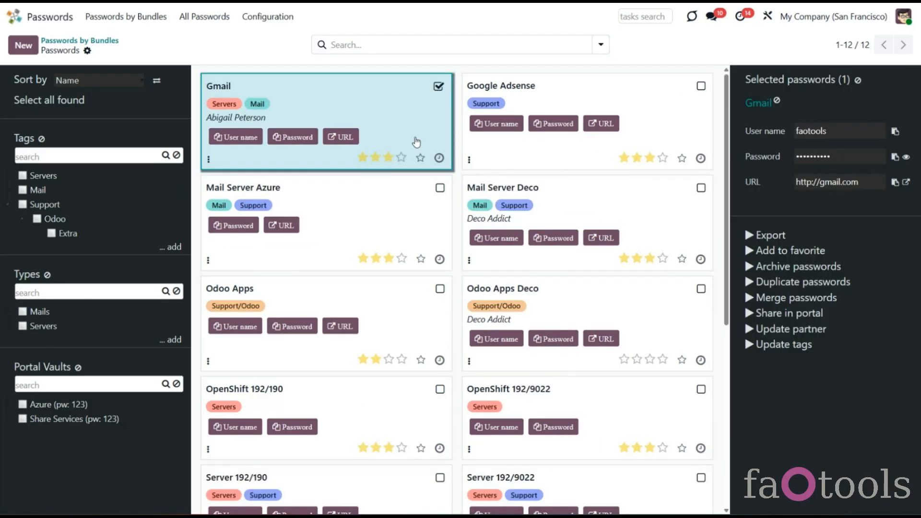
left_click(440, 187)
left_click(440, 289)
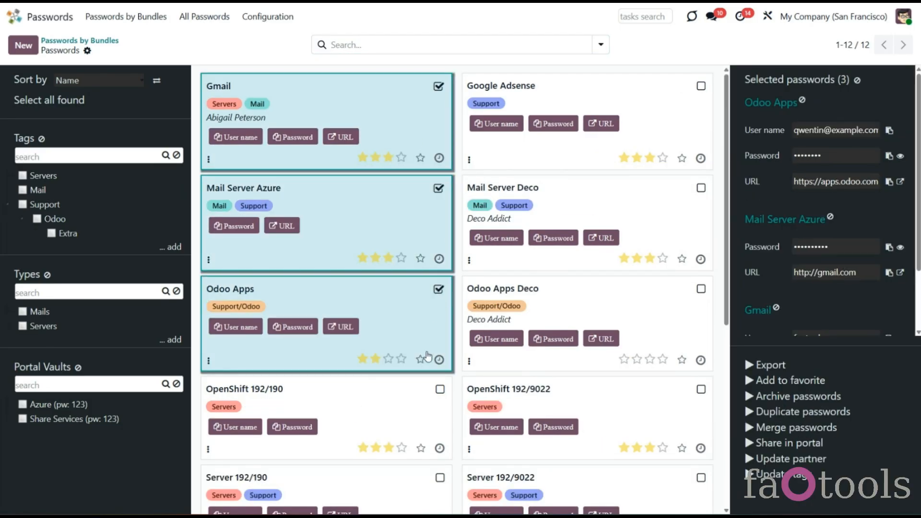
left_click(440, 389)
left_click_drag(72, 245, 67, 234)
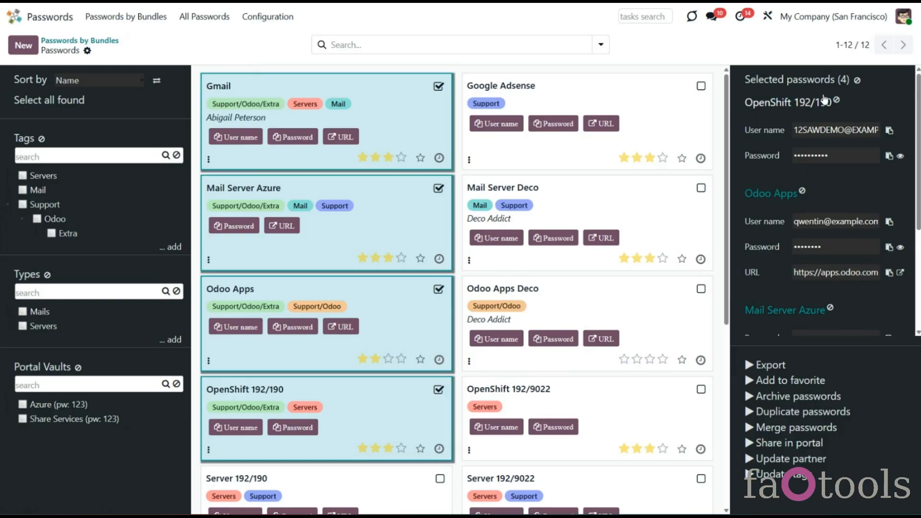
left_click(857, 80)
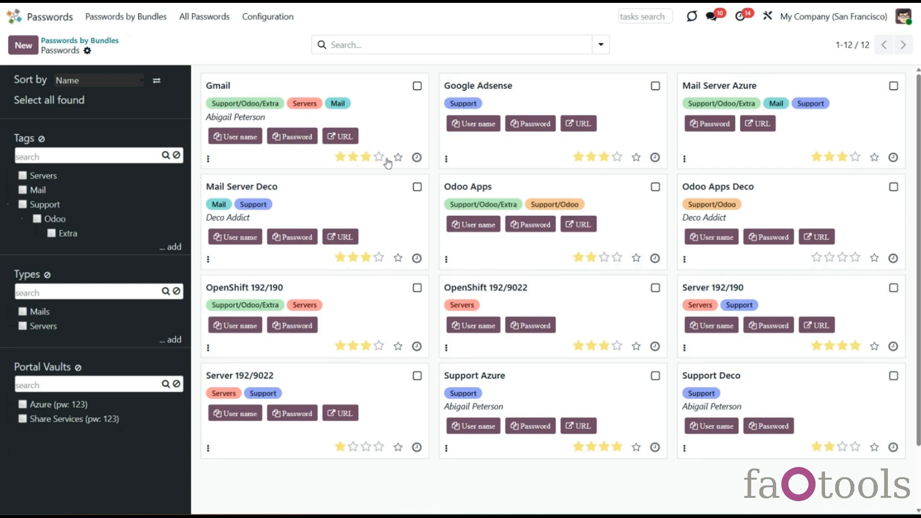
Step: Copy Gmail's user name and password and open its website address
left_click(235, 137)
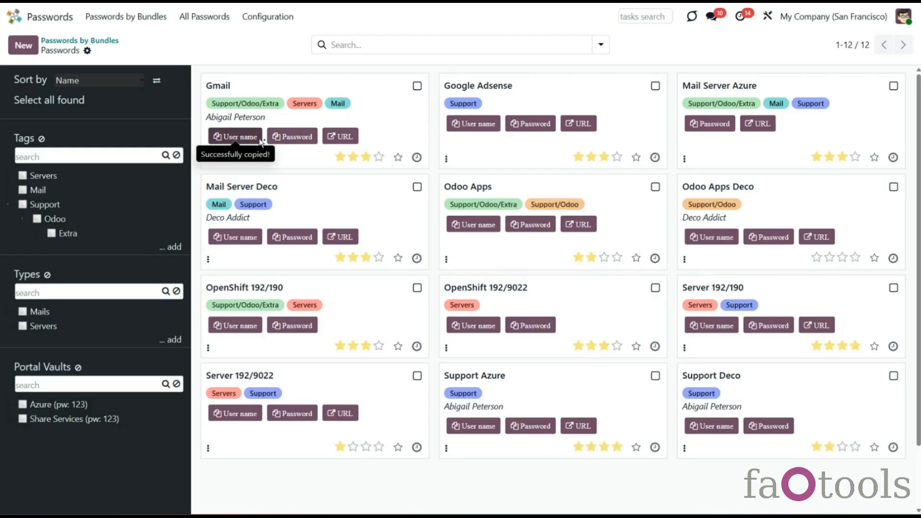
left_click(292, 136)
left_click(350, 137)
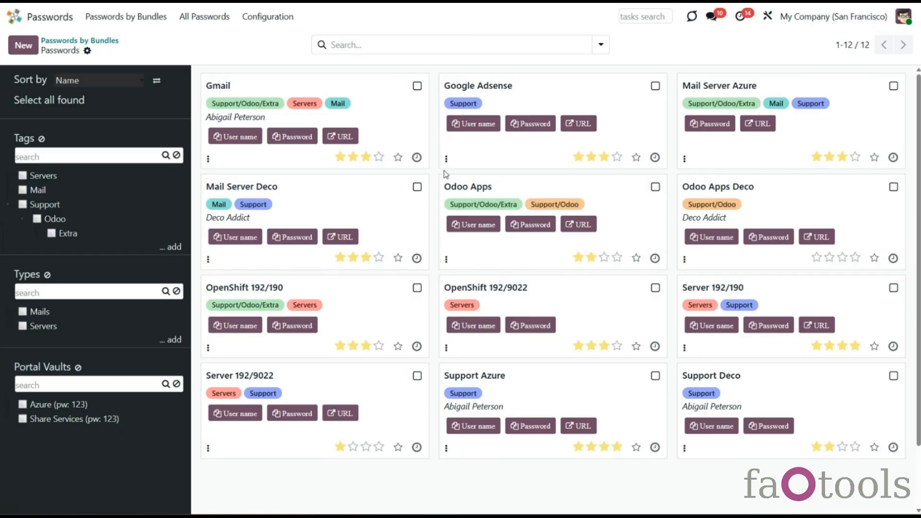
Step: Give the Gmail password card a teal colour from its ⋮ menu
left_click(417, 158)
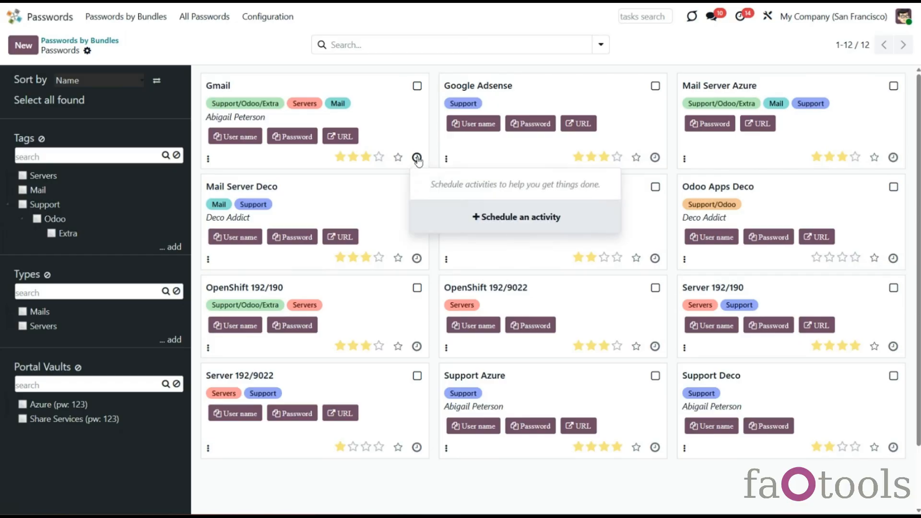
left_click(438, 156)
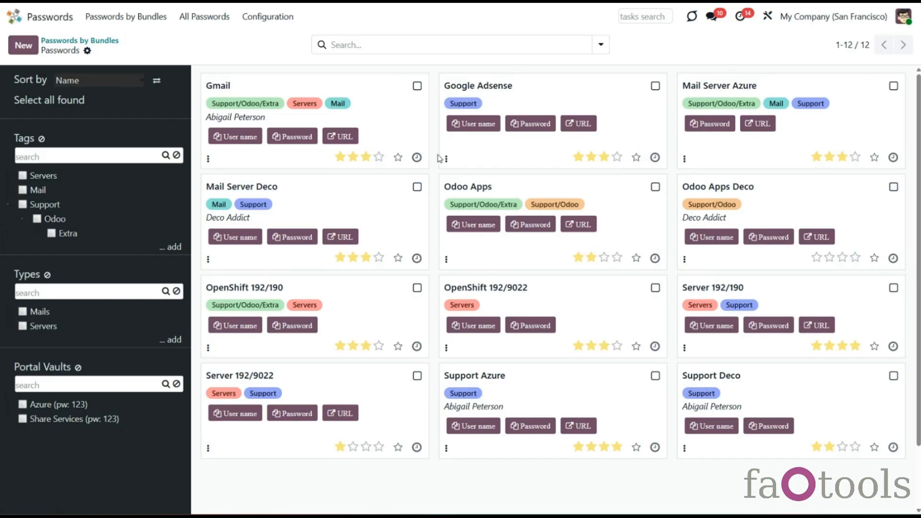
left_click(209, 160)
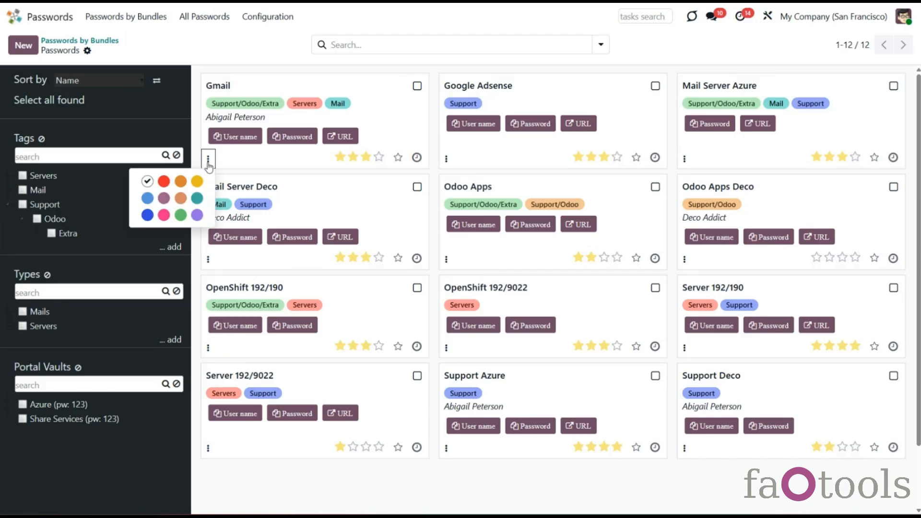
left_click(197, 199)
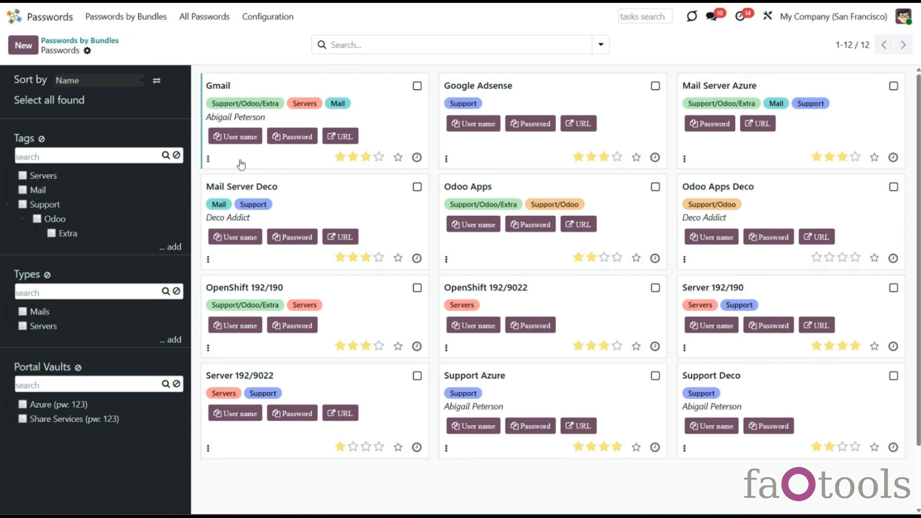
left_click(406, 112)
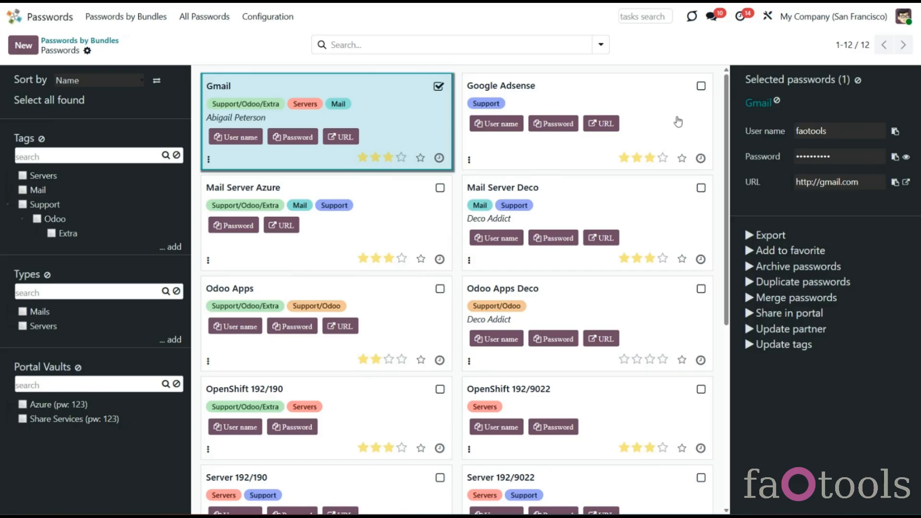
left_click(701, 86)
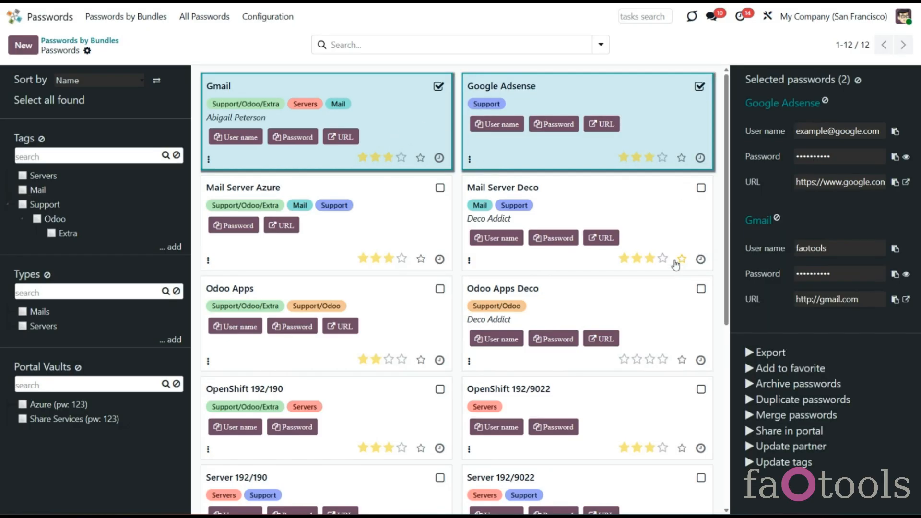
left_click(461, 43)
key("ctrl+v")
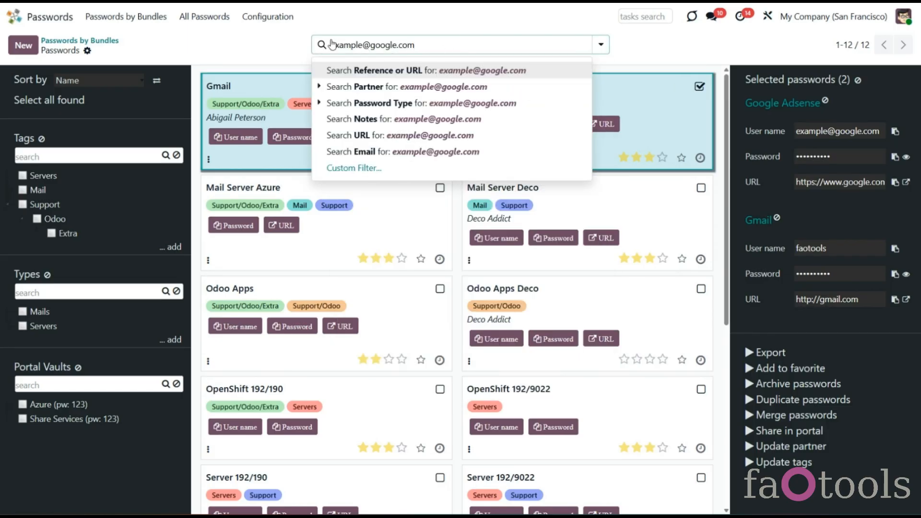
key("Escape")
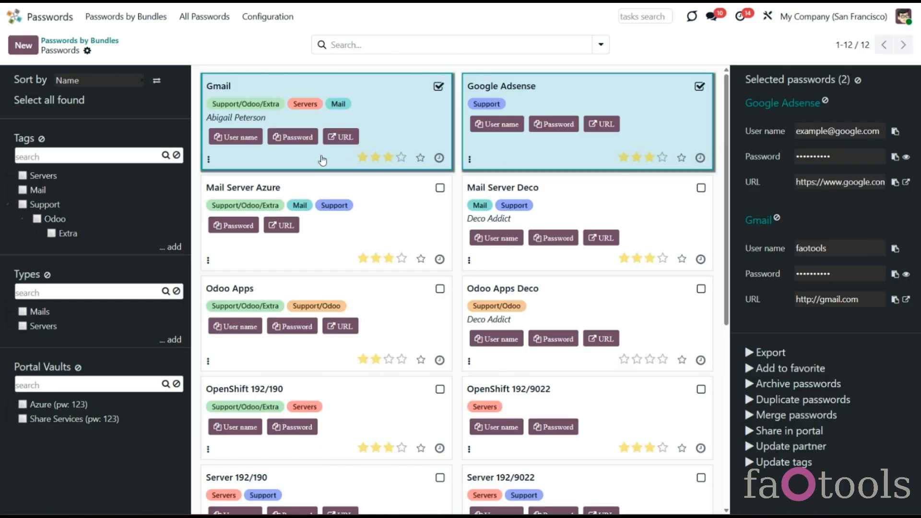
left_click(51, 233)
left_click(23, 206)
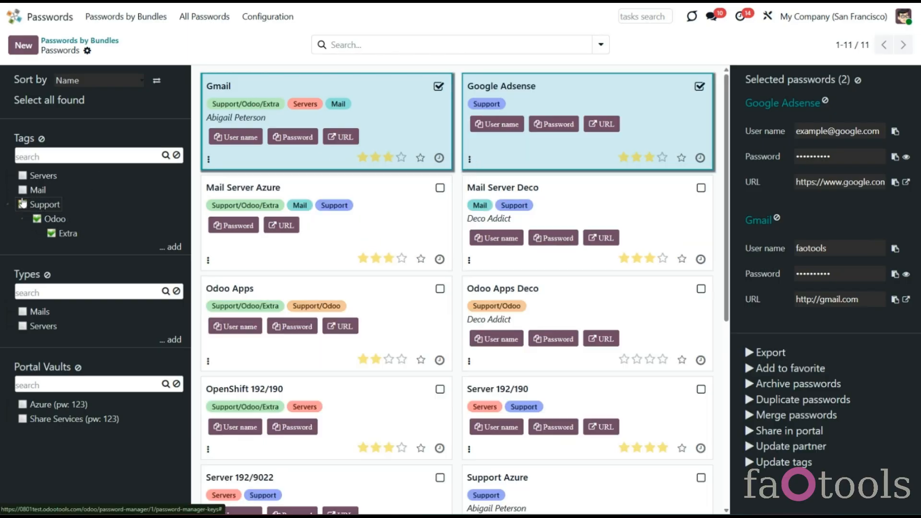
left_click(22, 176)
left_click(22, 311)
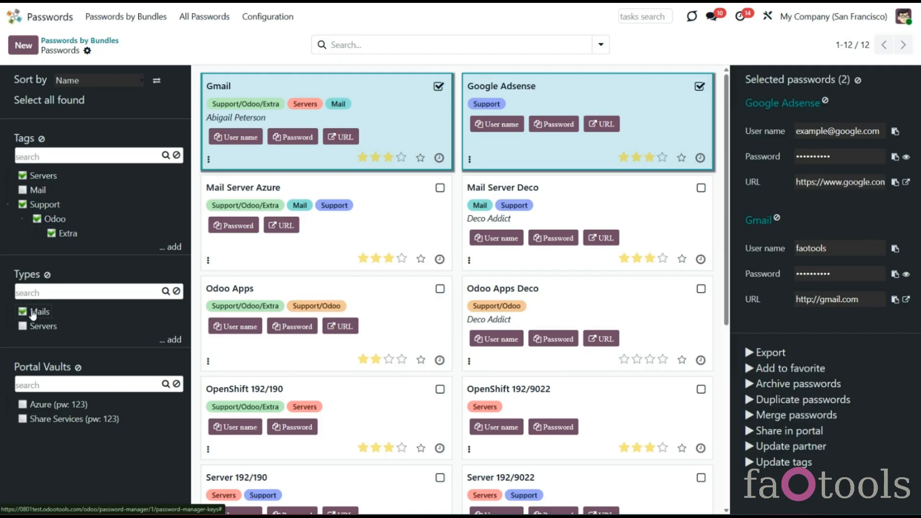
left_click(23, 311)
left_click(42, 139)
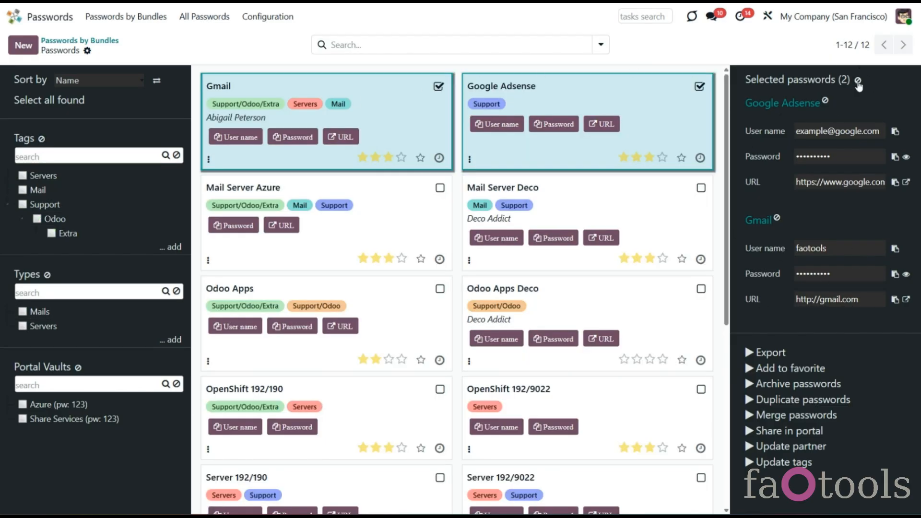
left_click(858, 82)
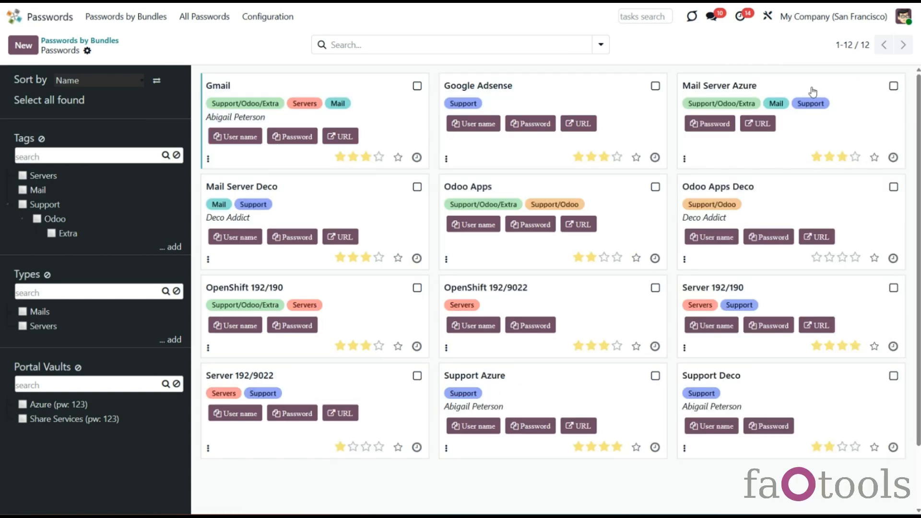
Step: Select Gmail and Google Adsense, then copy, reveal and open Google Adsense's website link
left_click(393, 110)
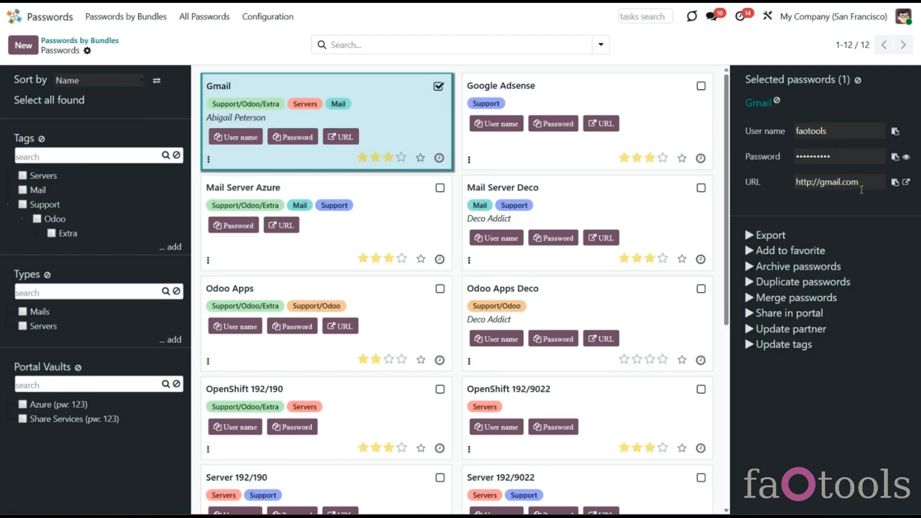
left_click(692, 107)
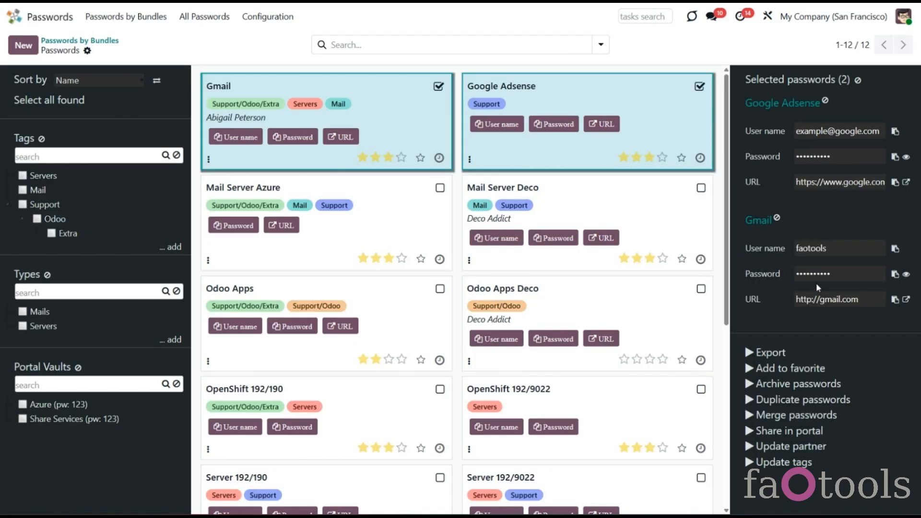
left_click(895, 157)
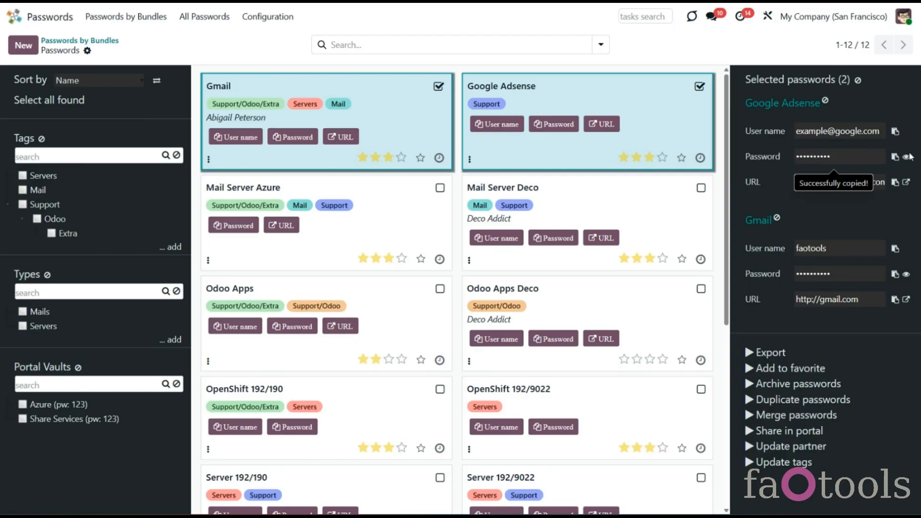
left_click(907, 157)
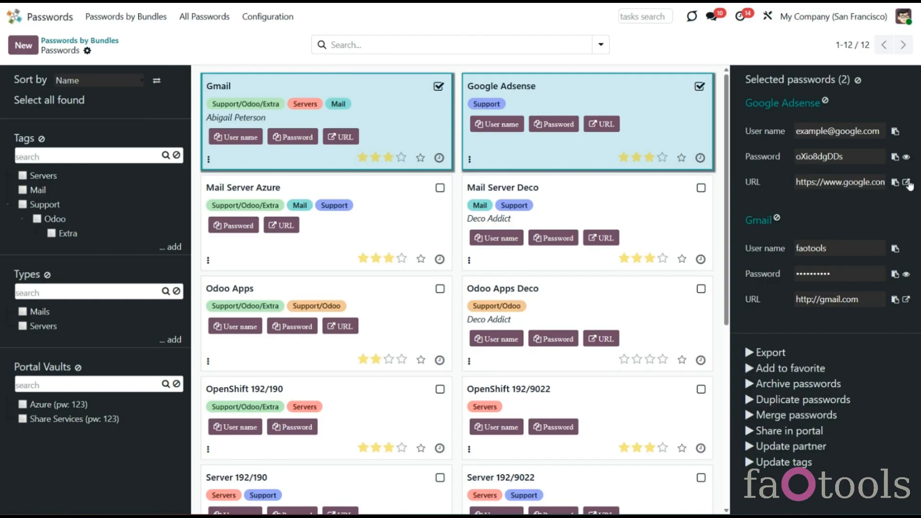
left_click(907, 183)
Step: In the password settings, remove Update tags and Share in portal from the mass actions
left_click(277, 20)
left_click(301, 104)
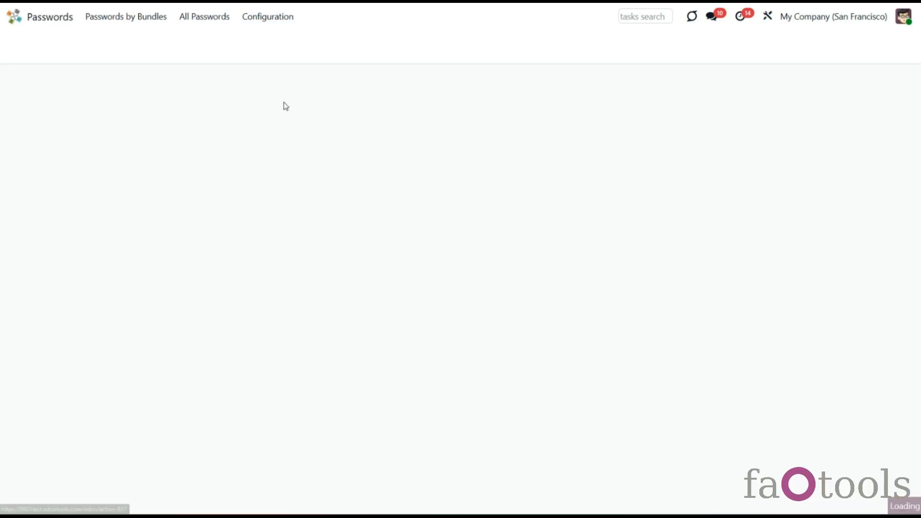
scroll(355, 202, "down", 5)
scroll(362, 216, "down", 2)
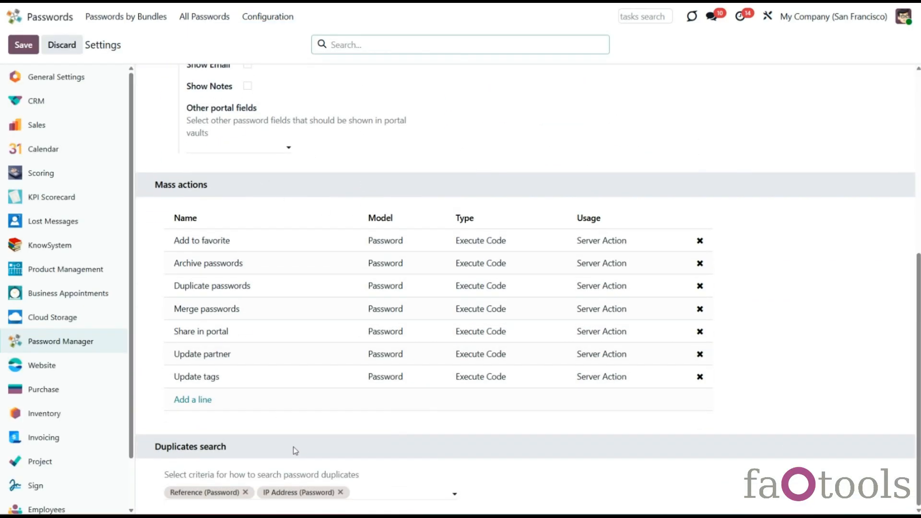
left_click(700, 377)
left_click(700, 354)
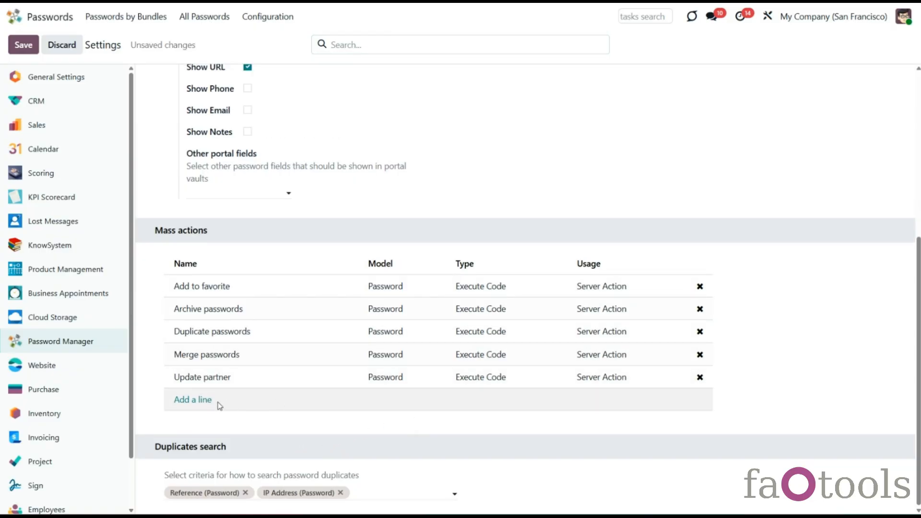
Step: Add Remove from favorite and Update tags as mass actions and save the settings
left_click(193, 403)
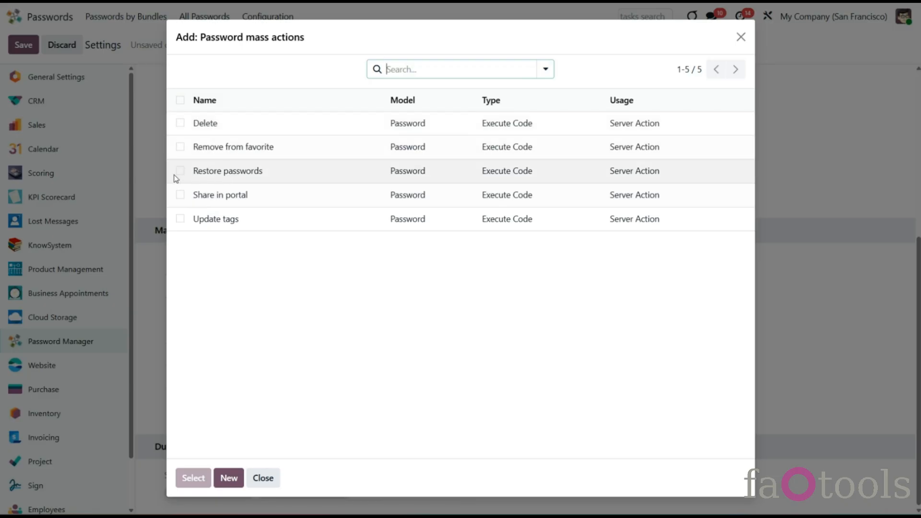
left_click(180, 147)
left_click(180, 218)
left_click(192, 477)
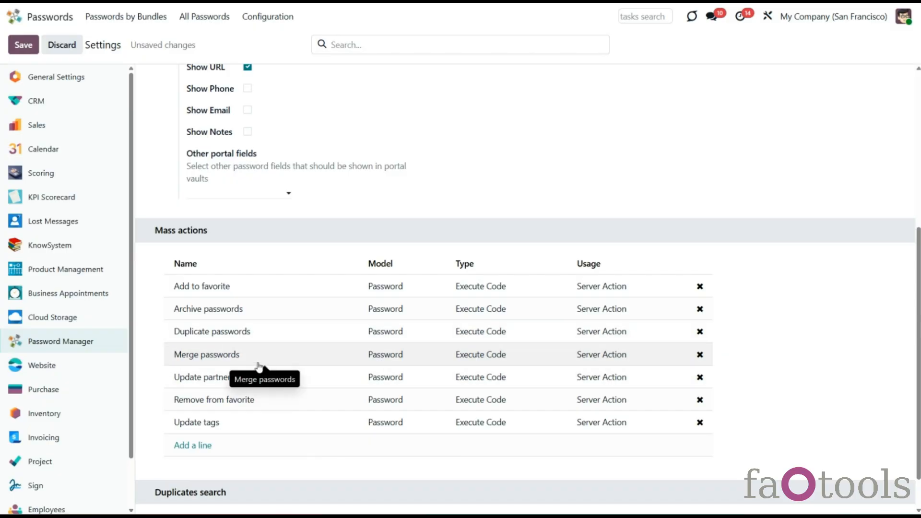
scroll(259, 367, "down", 1)
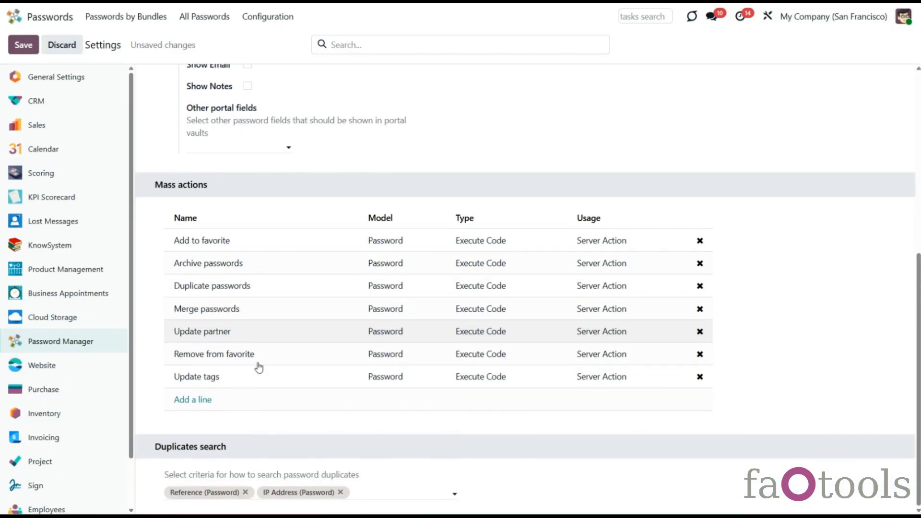
scroll(259, 368, "up", 5)
left_click(26, 45)
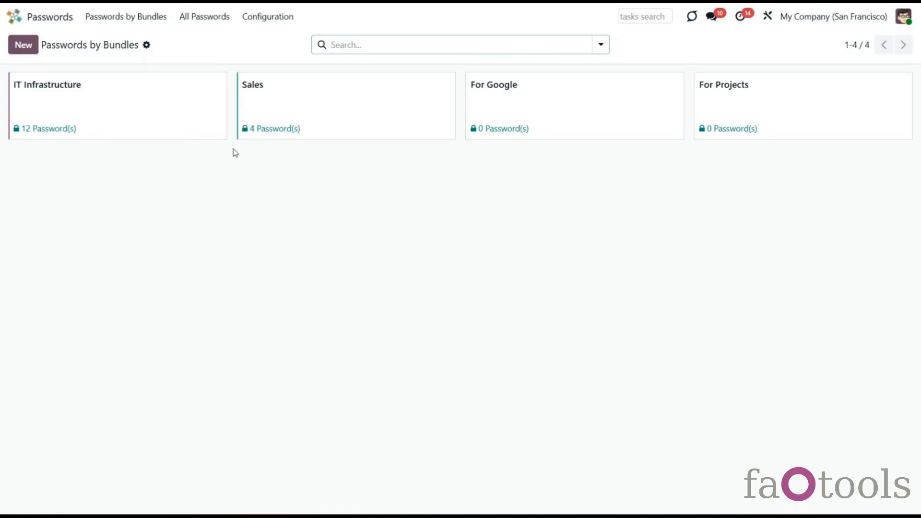
Step: Enable Show Phone and Show Email, and add Password Strength (Password) to other portal fields
left_click(281, 20)
left_click(282, 110)
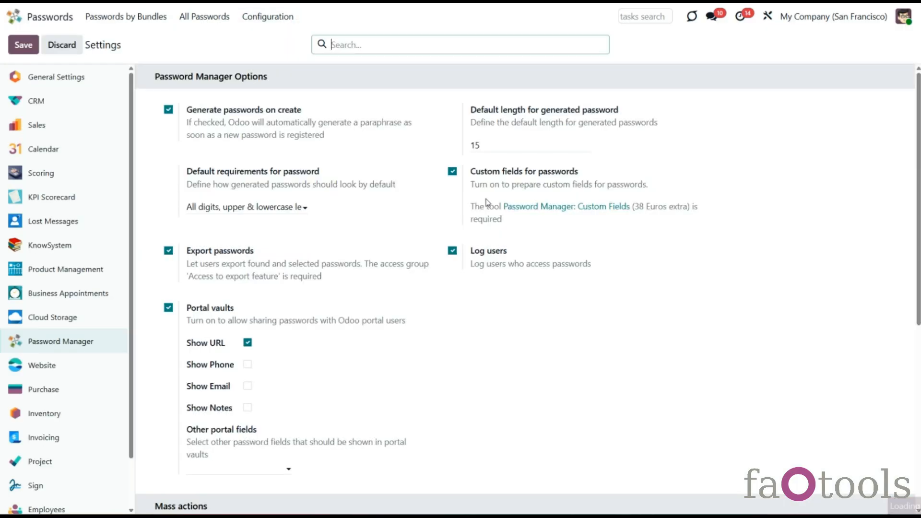
scroll(486, 201, "down", 1)
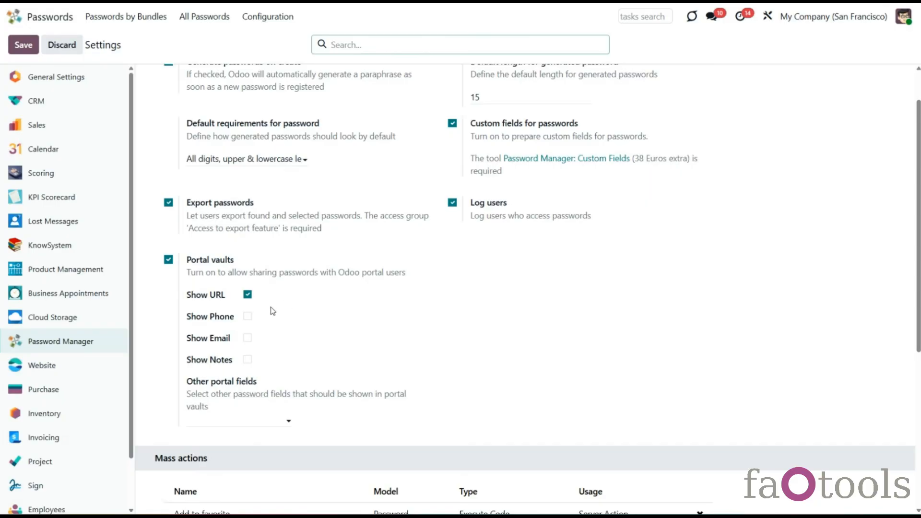
left_click(248, 318)
left_click(247, 339)
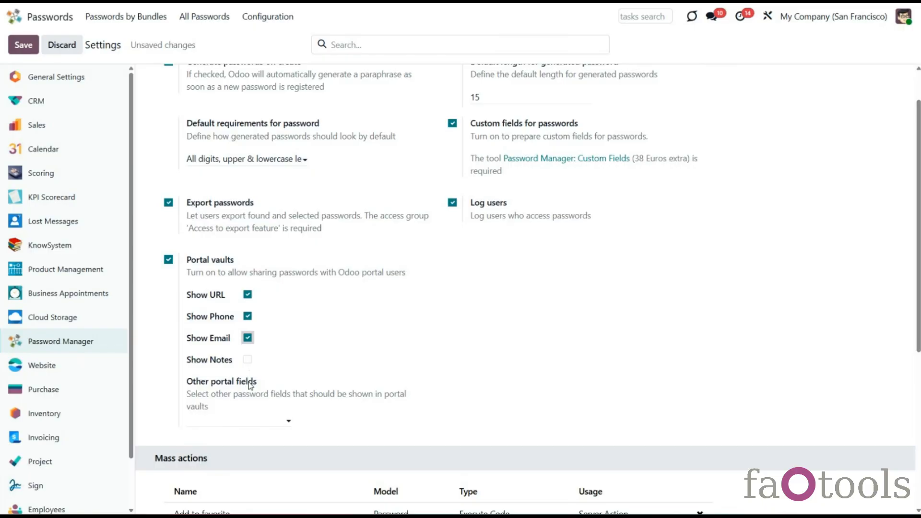
left_click(264, 422)
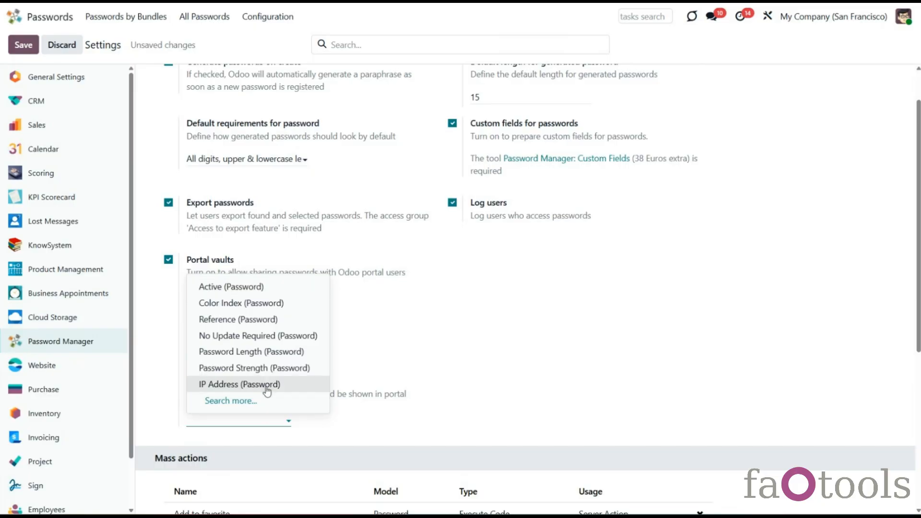
left_click(266, 372)
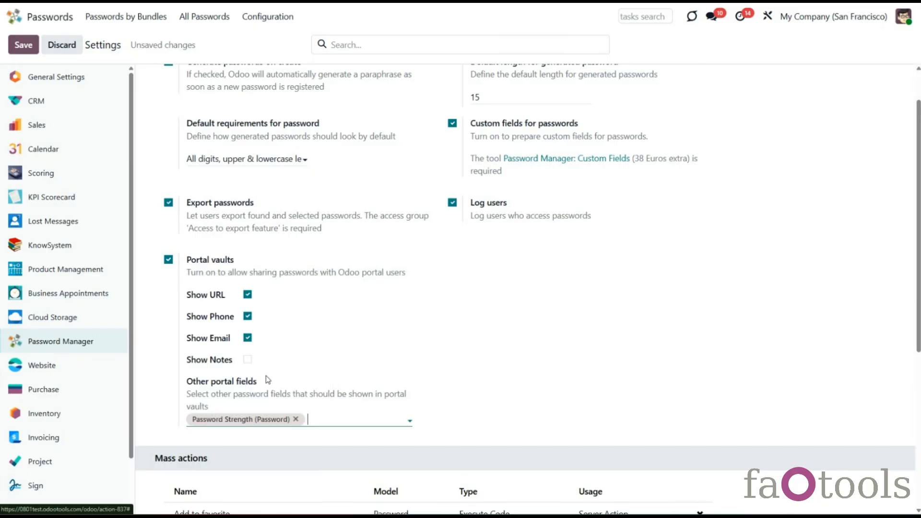
left_click(471, 398)
Step: Add Share in portal back to the mass actions and save the settings
scroll(494, 385, "down", 6)
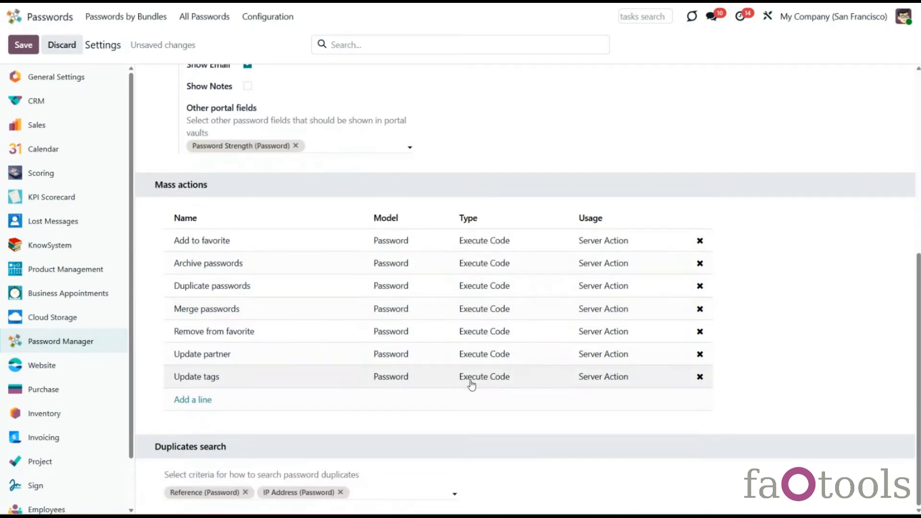
left_click(201, 403)
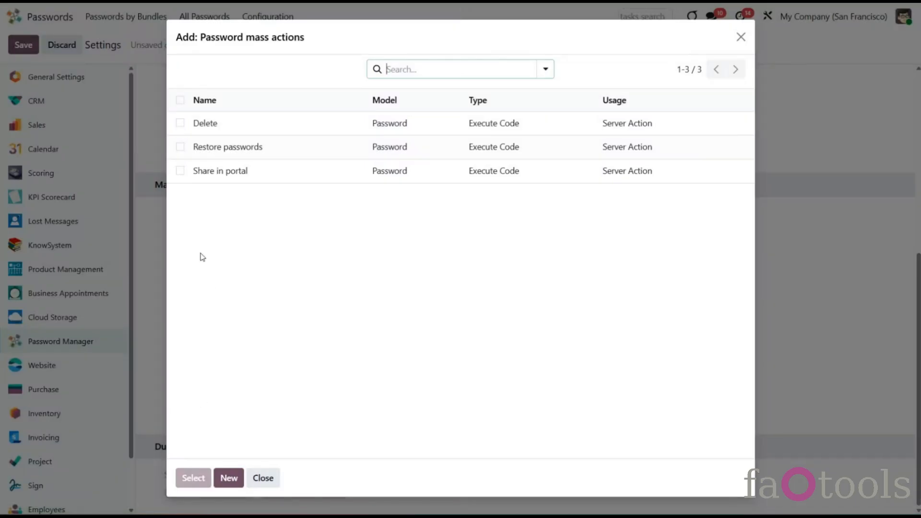
left_click(181, 171)
left_click(194, 478)
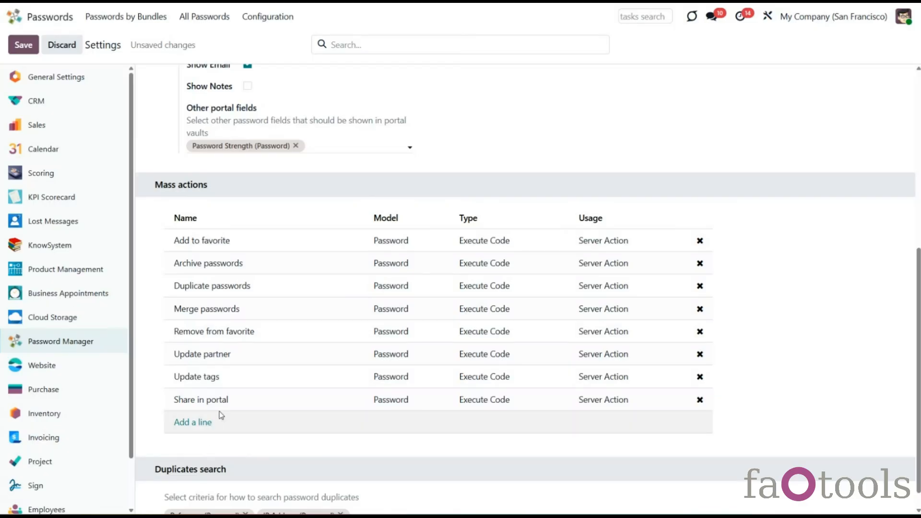
left_click(24, 44)
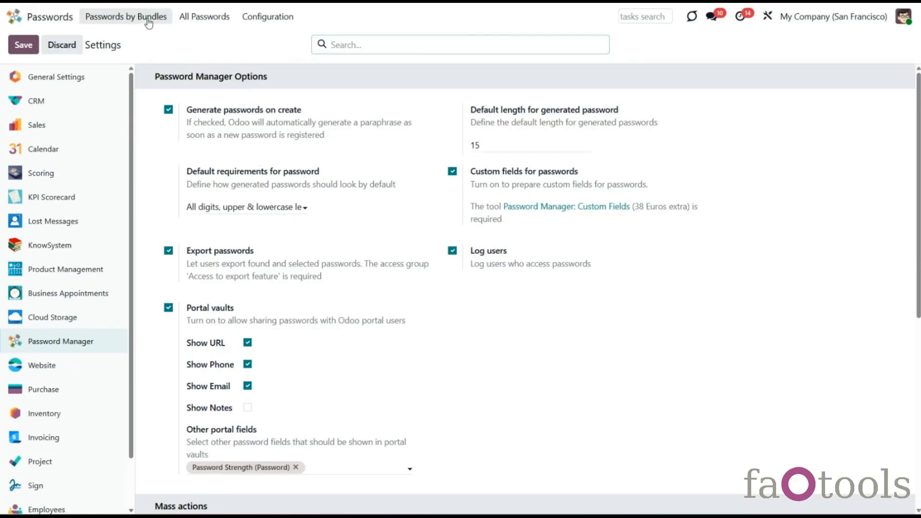
Step: Open the IT Infrastructure bundle's passwords from Passwords by Bundles
left_click(146, 18)
left_click(170, 137)
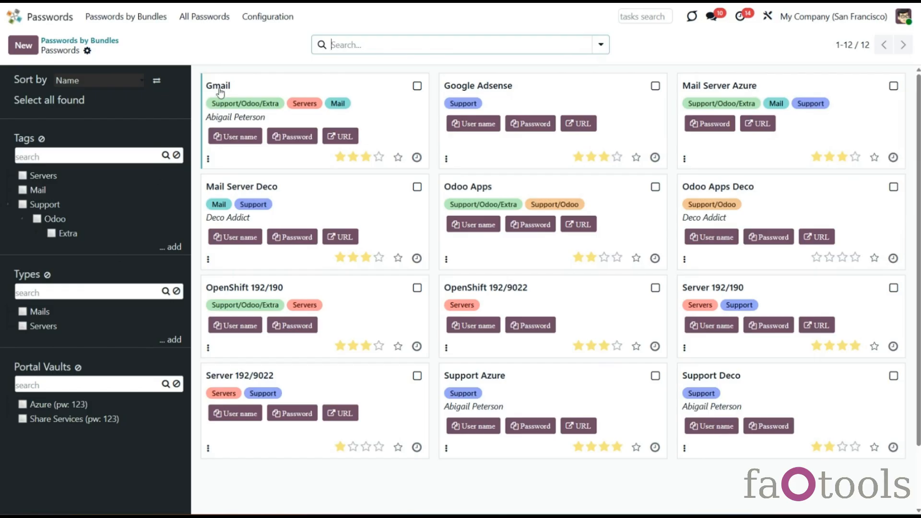
left_click(267, 16)
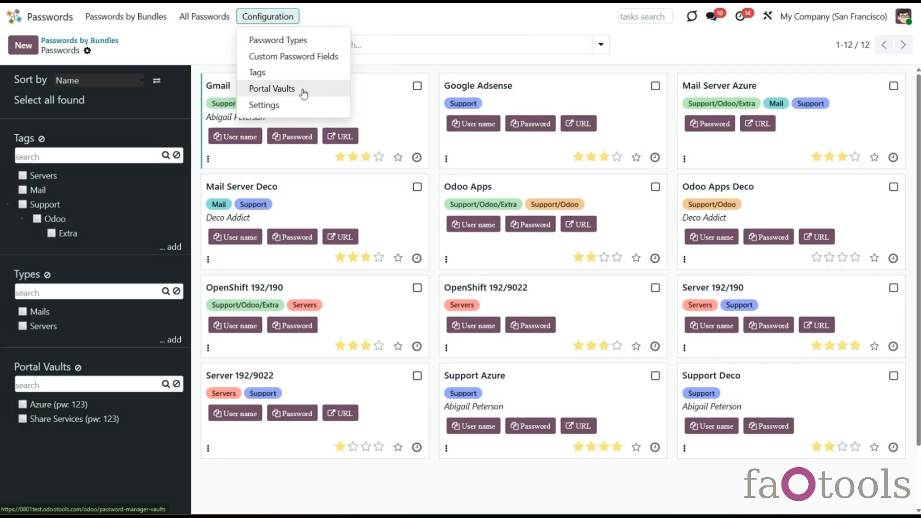
left_click(178, 444)
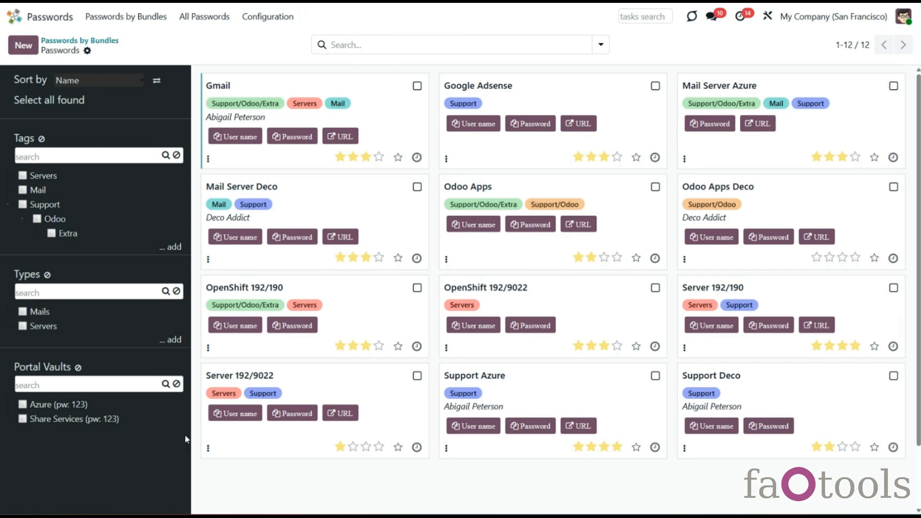
Step: Toggle the Share Services and Azure portal vault filters on and off, then select Gmail
left_click(99, 418)
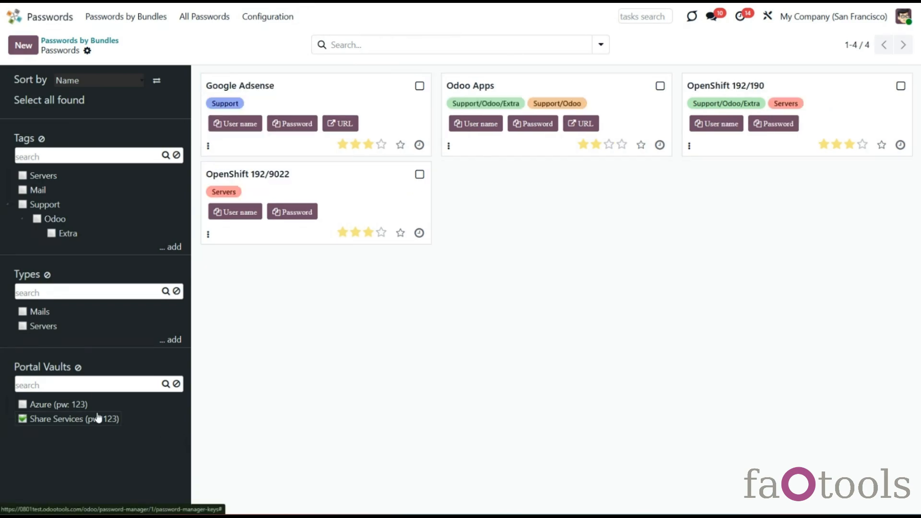
left_click(99, 418)
left_click(68, 407)
left_click(68, 407)
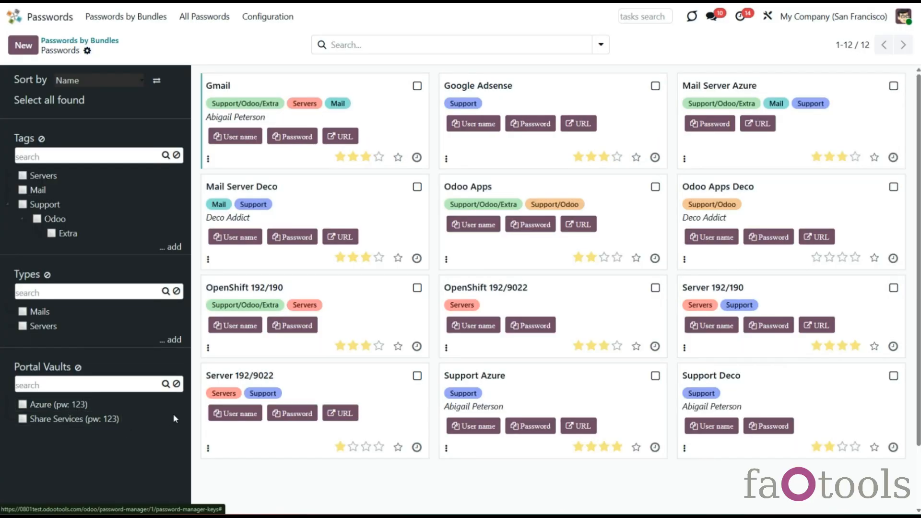
left_click(269, 17)
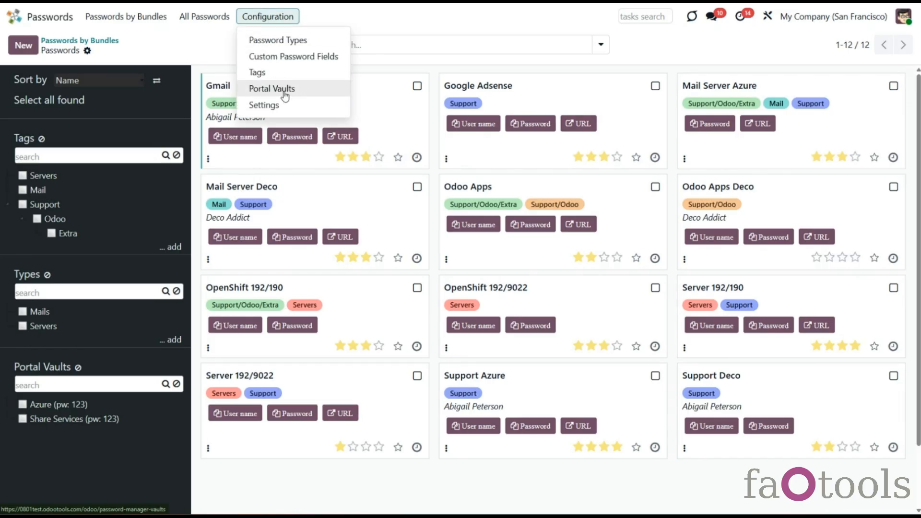
left_click(417, 86)
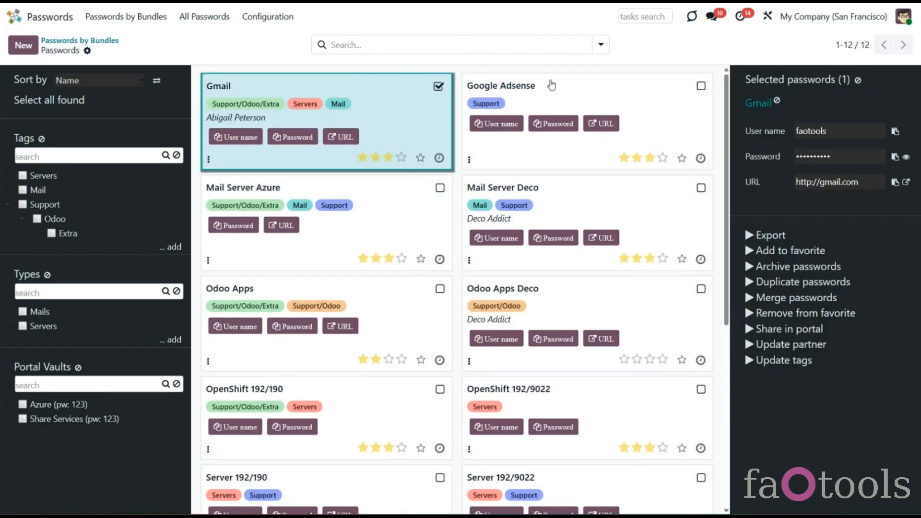
Step: Select Google Adsense, Mail Server Deco and Odoo Apps Deco, then dismiss the portal sharing dialog
left_click(701, 87)
left_click(703, 188)
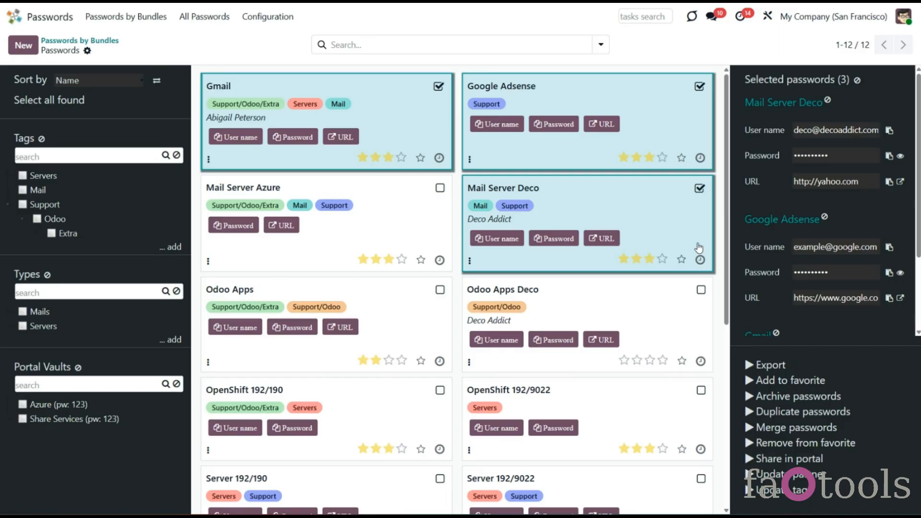
left_click(701, 290)
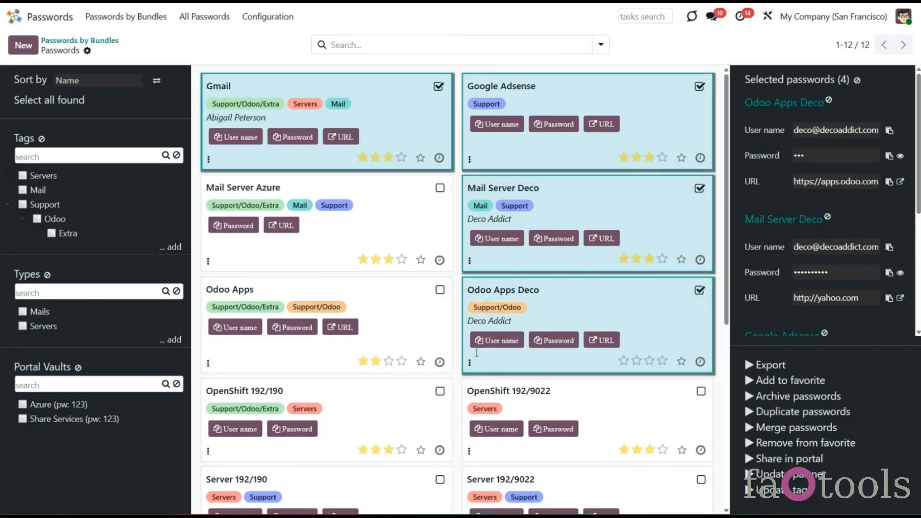
left_click(787, 459)
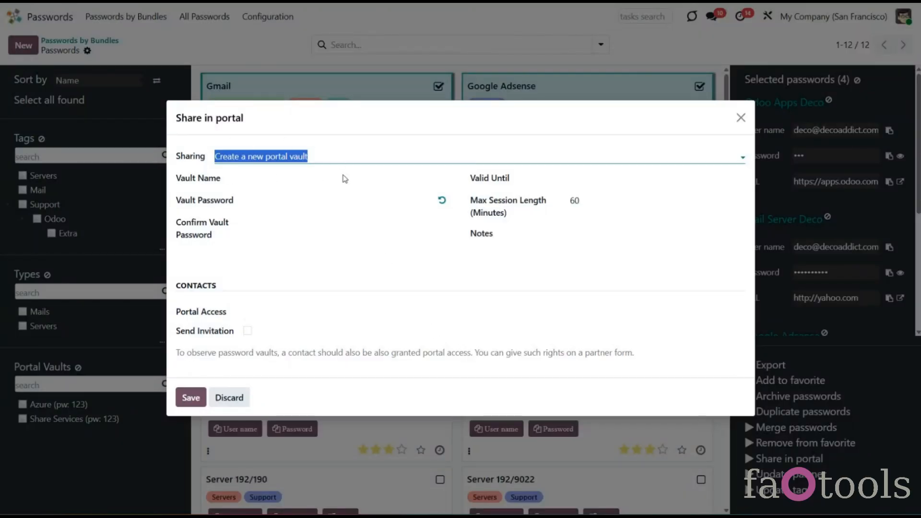
left_click(741, 117)
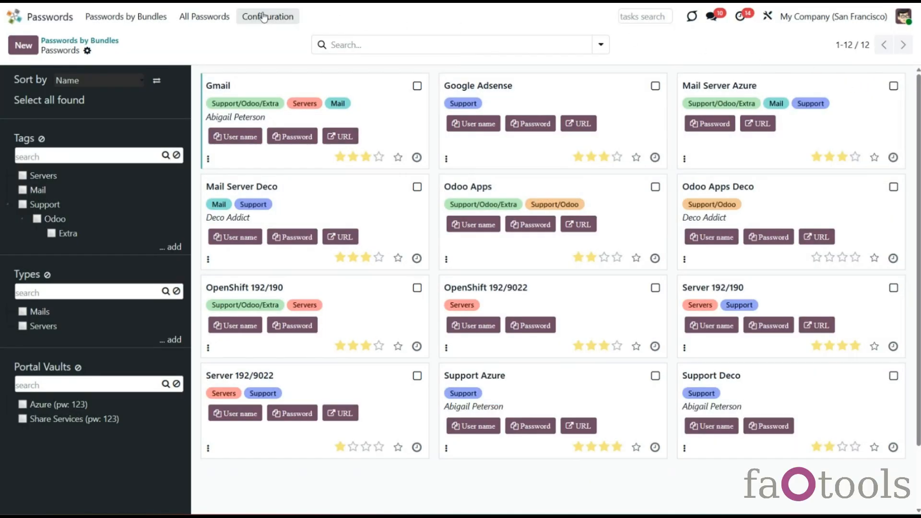
Step: Create a new record from Configuration > Portal Vaults
left_click(271, 15)
left_click(272, 89)
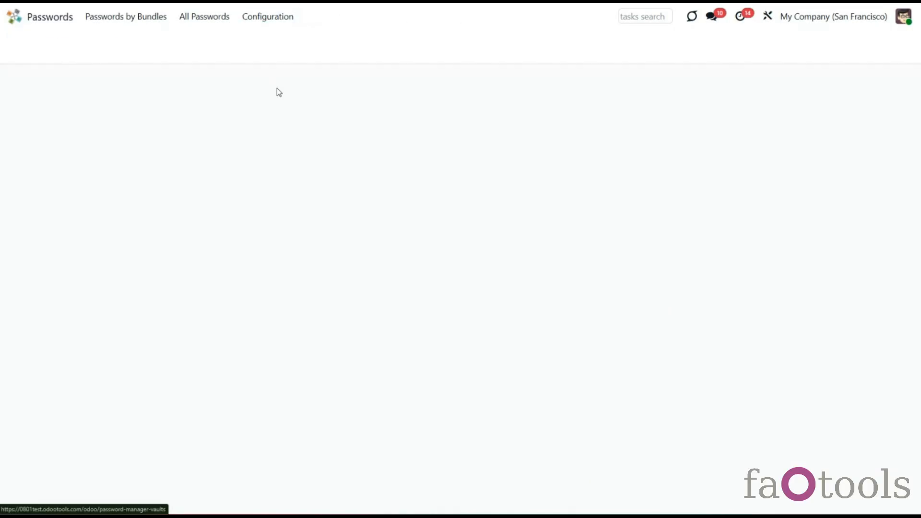
left_click(24, 46)
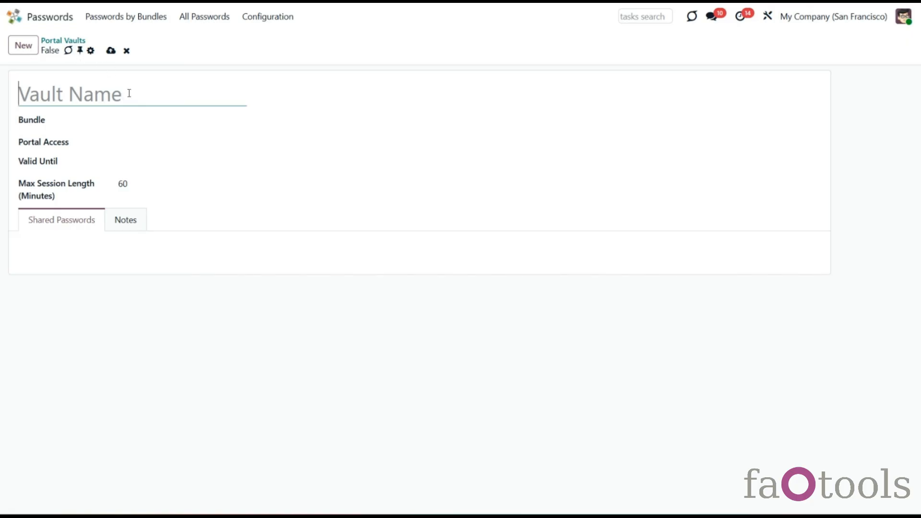
Step: Name the vault 'For Customers' and pick a bundle option
type("For Customers")
left_click(134, 121)
left_click(148, 139)
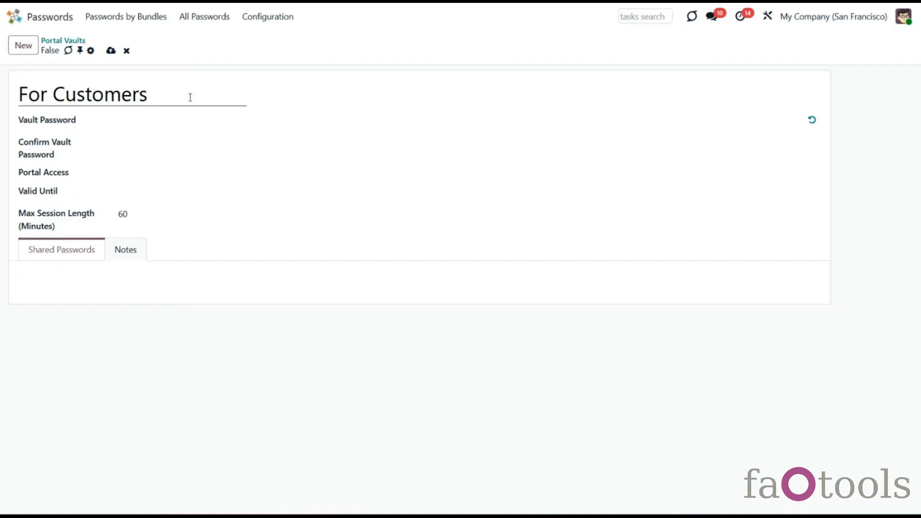
left_click(192, 125)
Step: Generate a 6-character password and enter it in both vault password fields
left_click(813, 122)
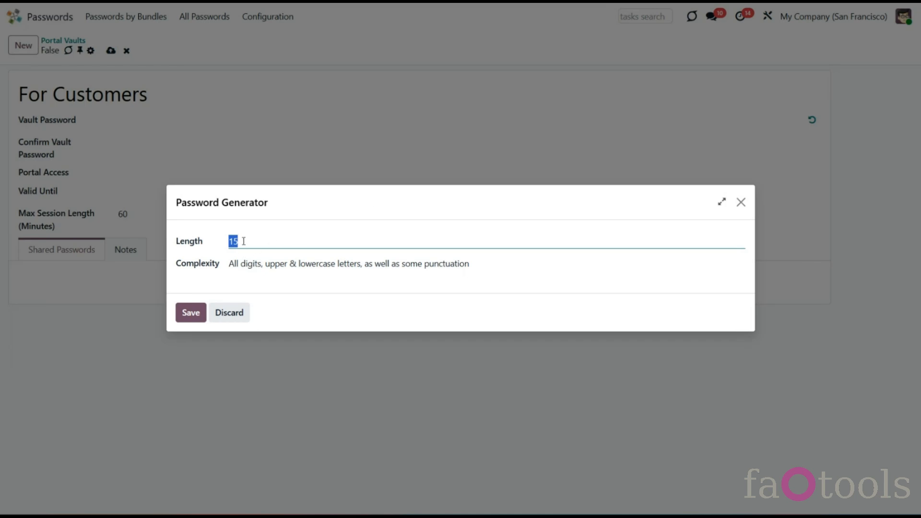
type("6")
left_click(745, 205)
left_click(197, 124)
type("••••••")
left_click(193, 142)
type("•••")
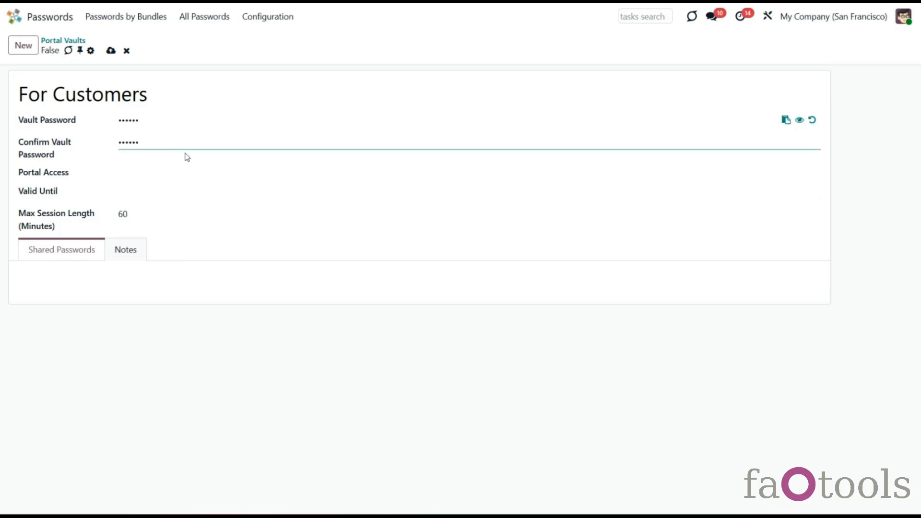
type("•••")
Step: Grant portal access to an Azure Interior contact, a second contact and Deco Addict, valid until Jan 17
left_click(180, 170)
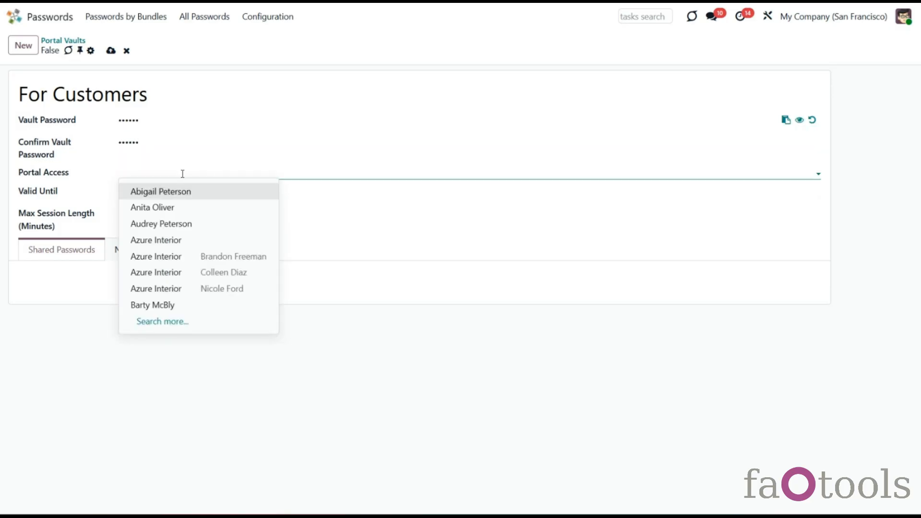
left_click(185, 256)
left_click(279, 175)
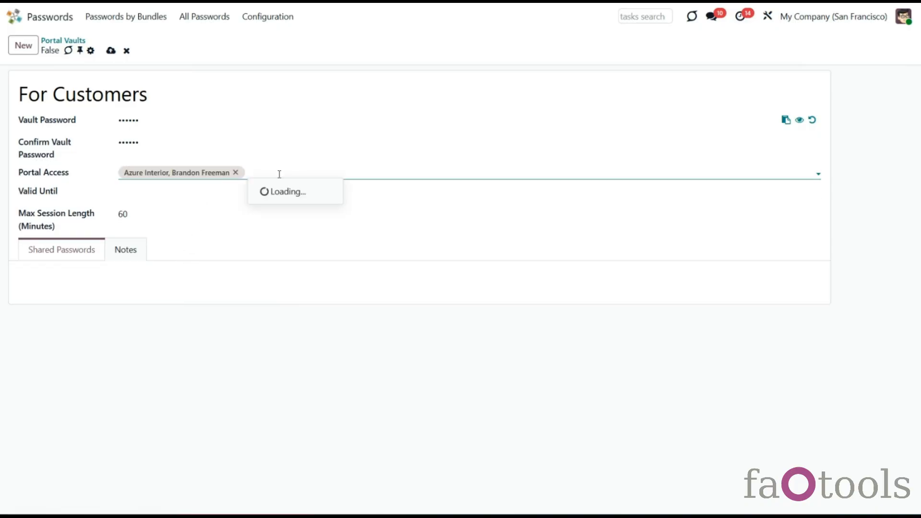
left_click(308, 304)
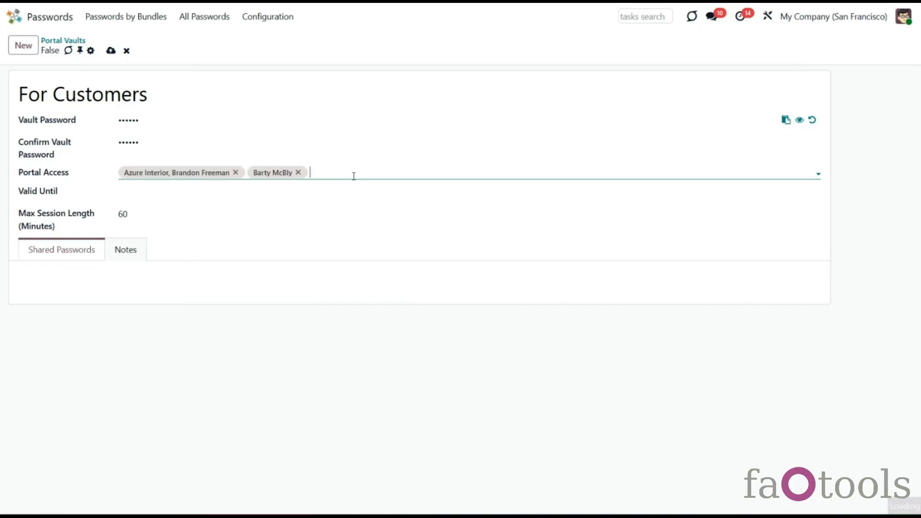
left_click(353, 176)
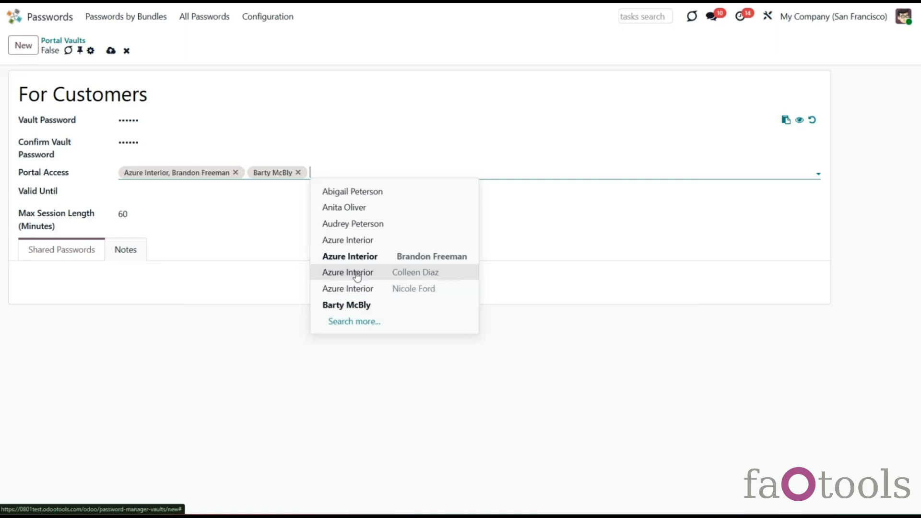
type("de")
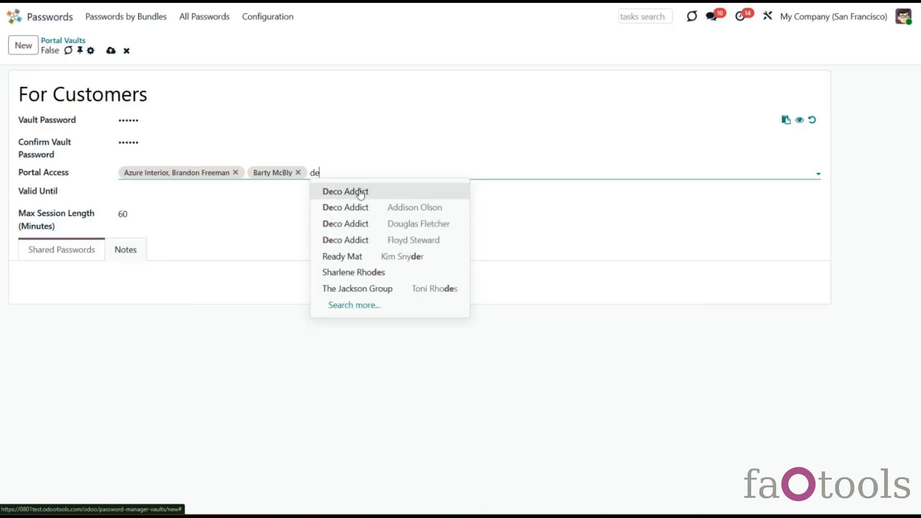
left_click(361, 192)
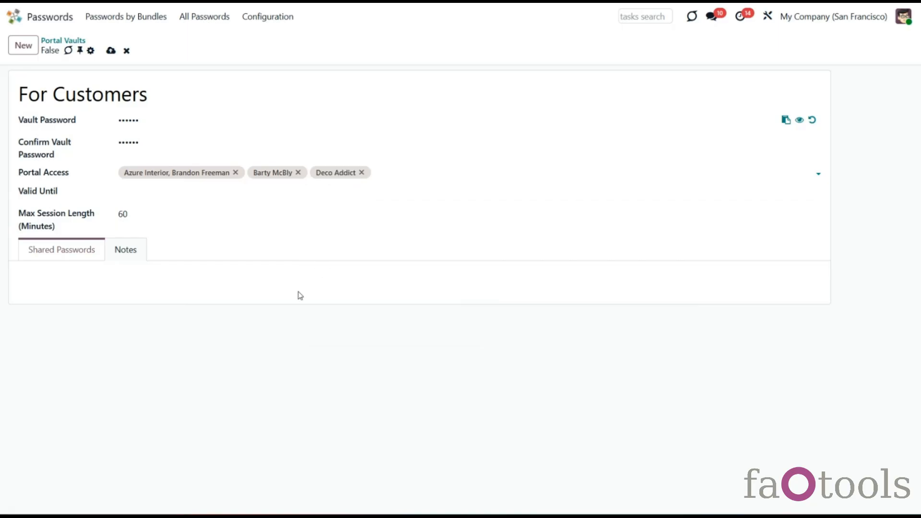
left_click(163, 198)
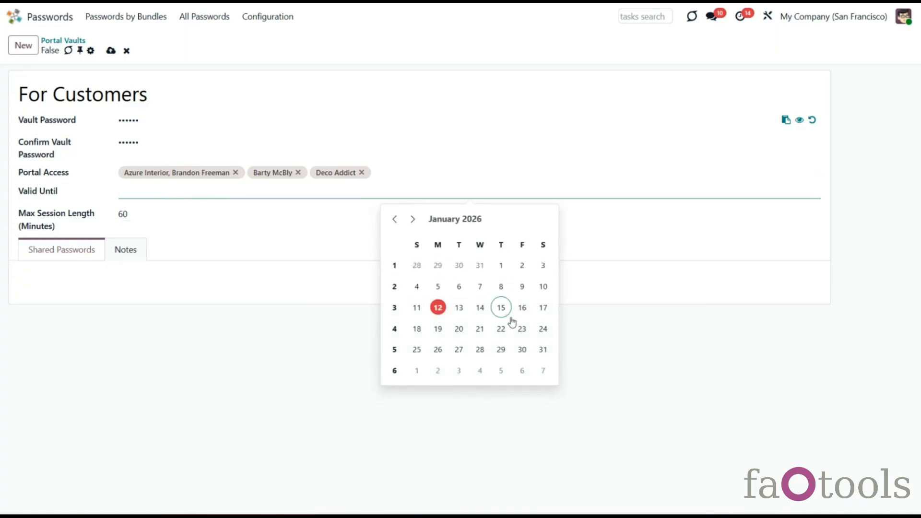
left_click(543, 308)
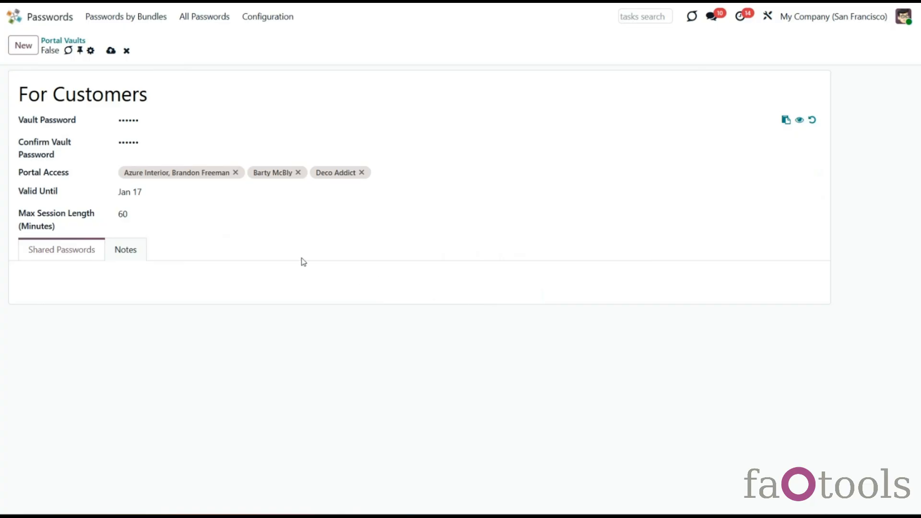
Step: Set the vault's max session length to 10 minutes
left_click(204, 213)
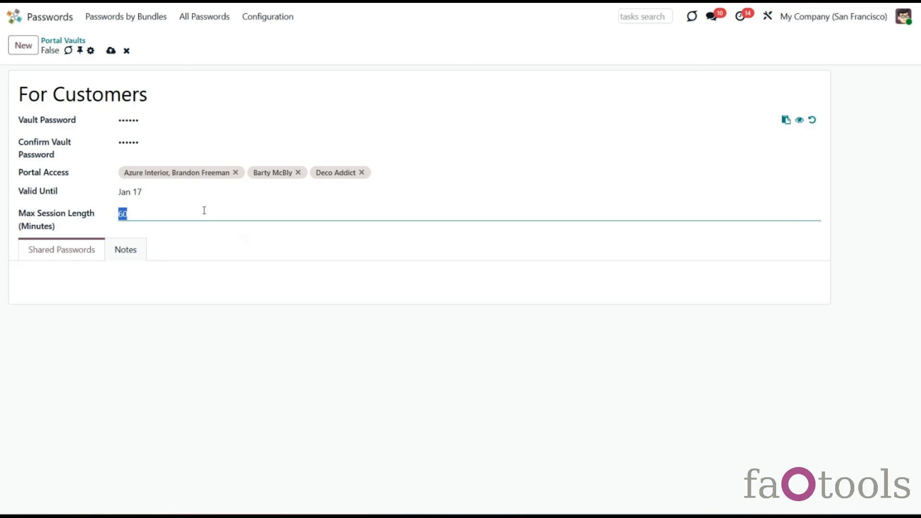
type("1")
left_click(79, 278)
Step: Share Google Adsense, Mail Server Azure, Mail Server Deco, Odoo Apps Deco and Odoo Apps, then save
left_click(77, 312)
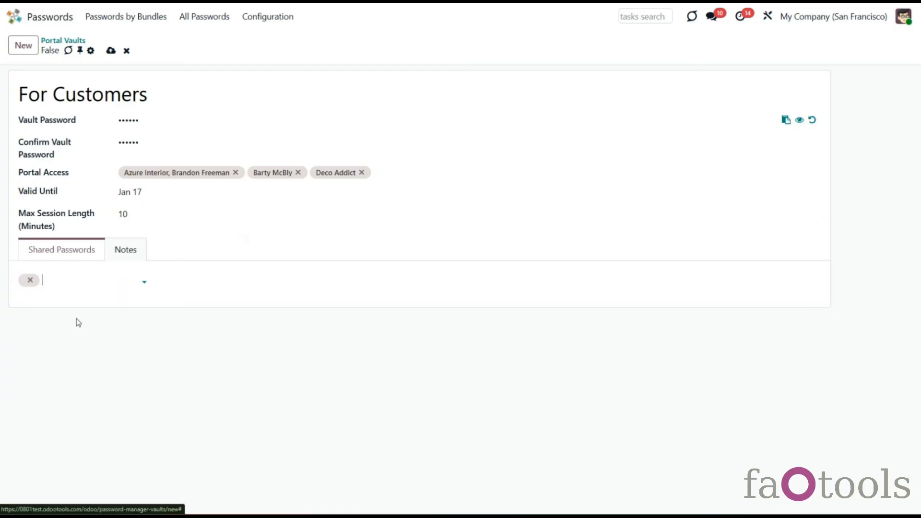
left_click(132, 286)
left_click(138, 334)
left_click(187, 287)
left_click(211, 329)
left_click(288, 283)
left_click(315, 379)
left_click(373, 285)
left_click(378, 362)
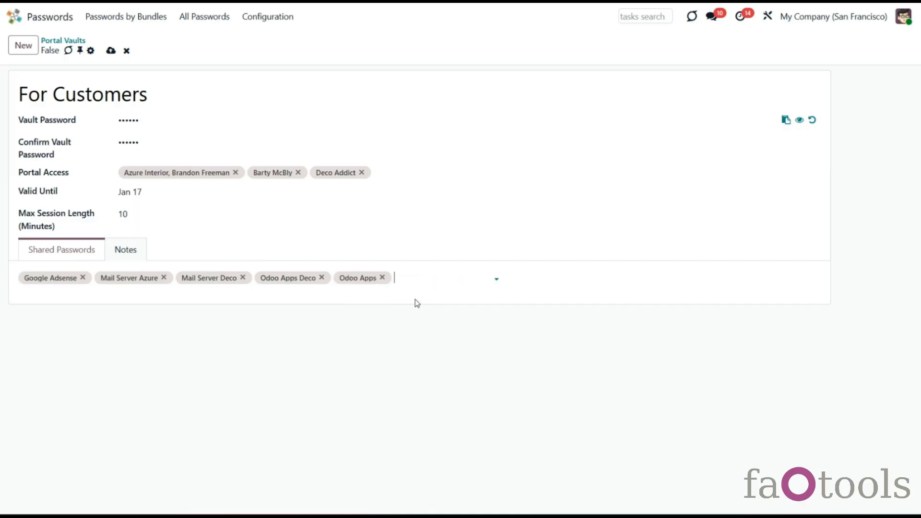
left_click(126, 251)
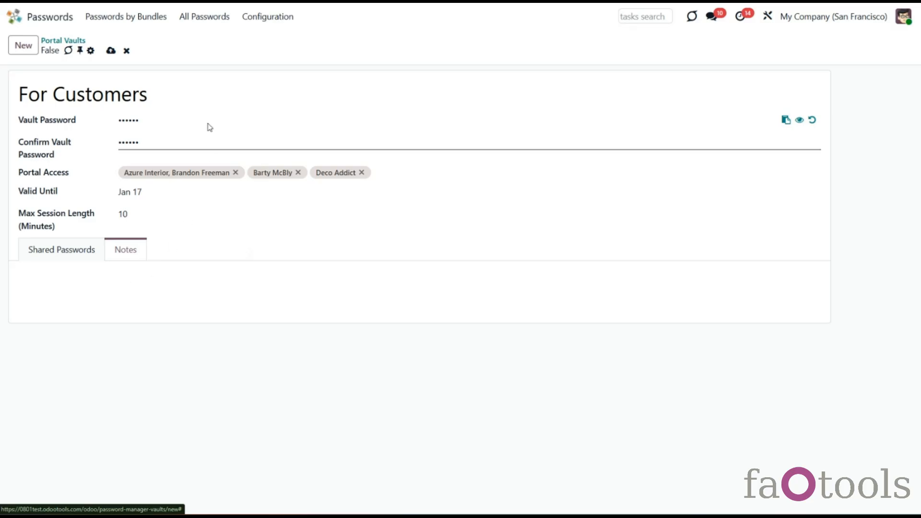
left_click(110, 51)
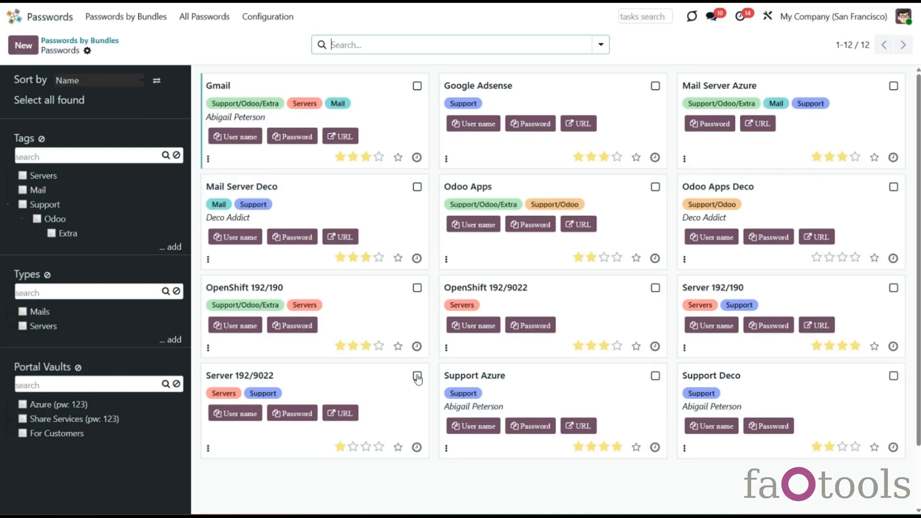
Step: Select the Odoo Apps and OpenShift 192/9022 password cards
left_click(427, 376)
scroll(421, 405, "down", 4)
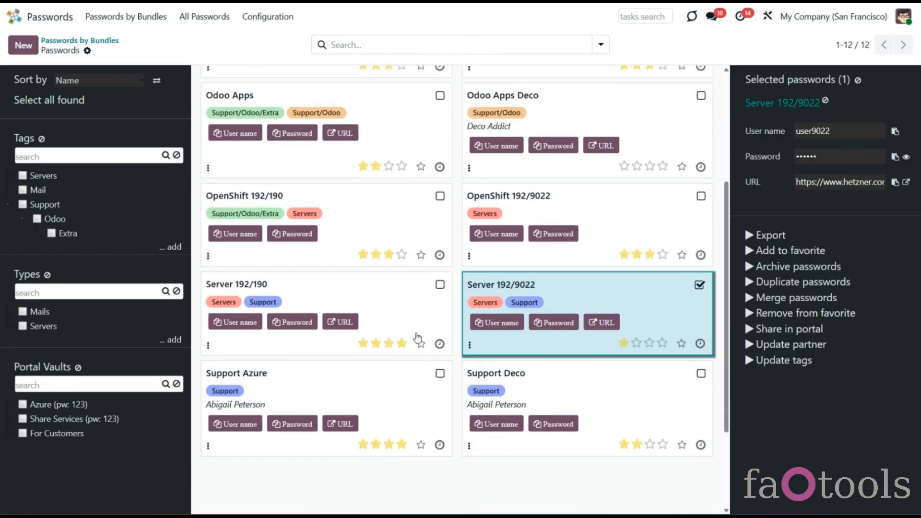
left_click(439, 198)
left_click(440, 158)
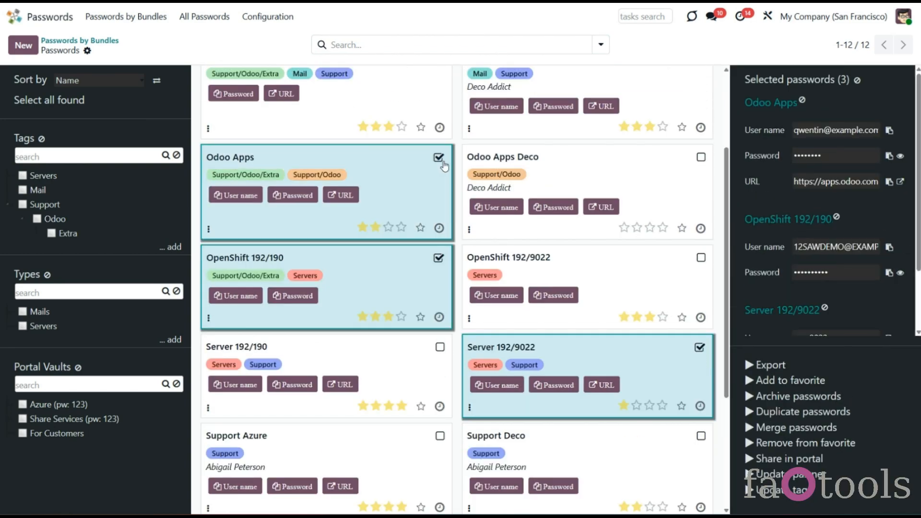
left_click(438, 258)
left_click(699, 346)
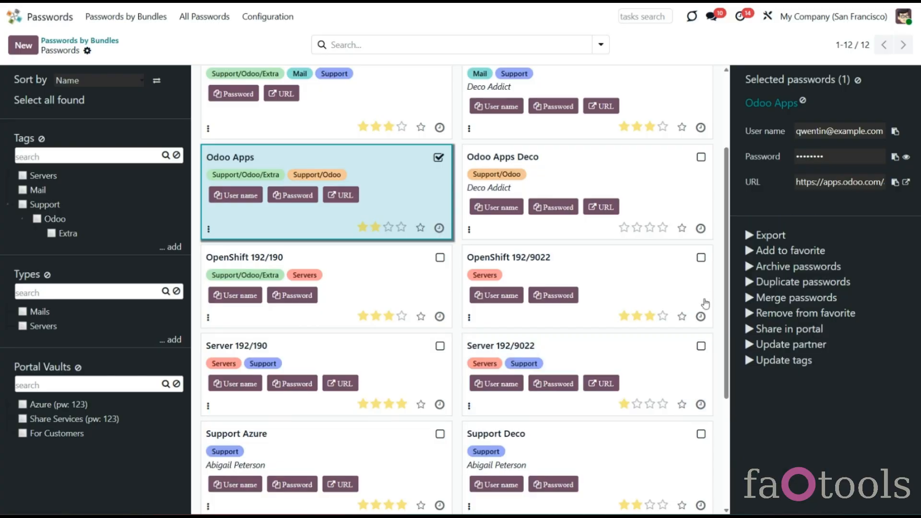
left_click(700, 258)
scroll(689, 260, "up", 2)
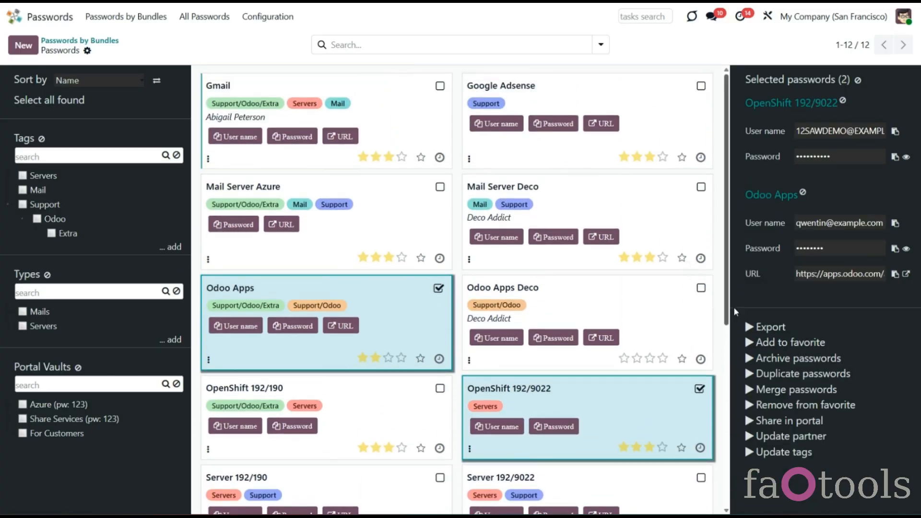
Step: Start sharing them in the portal, trying an existing vault before switching back to a new vault
left_click(770, 423)
left_click(366, 156)
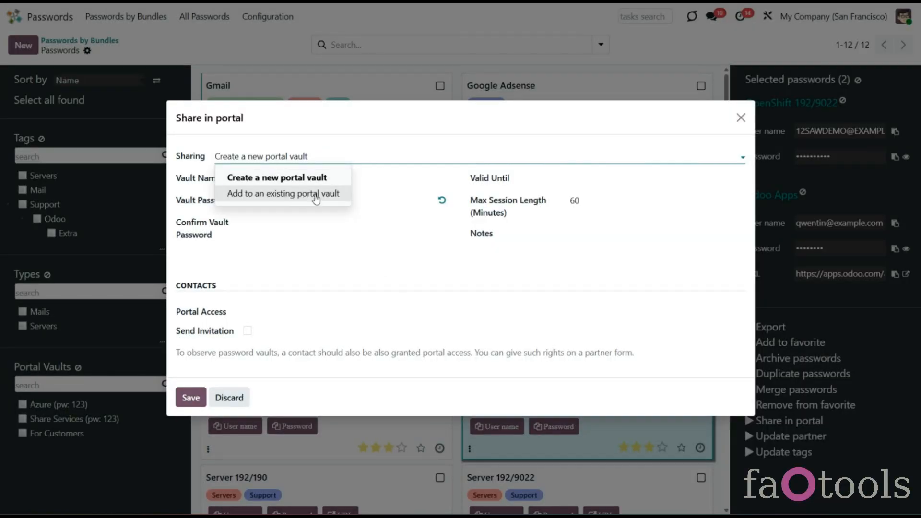
left_click(294, 195)
left_click(295, 234)
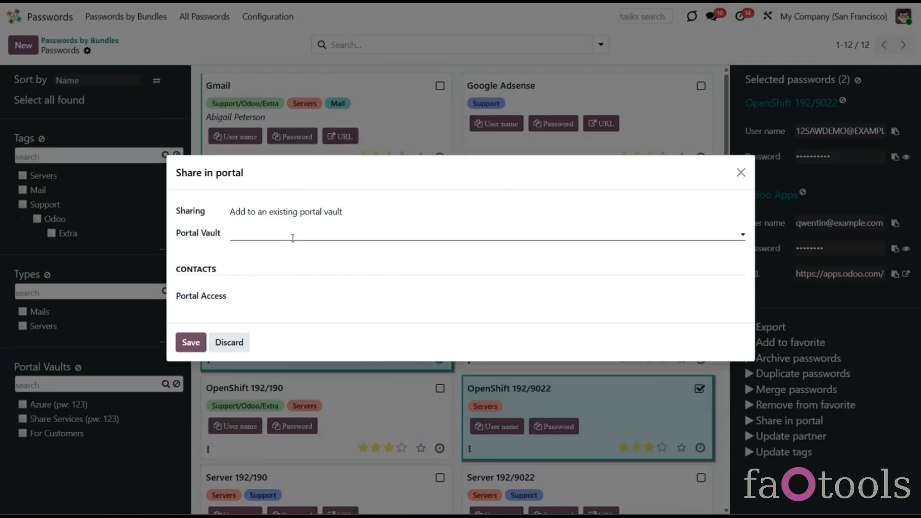
left_click(297, 213)
left_click(298, 237)
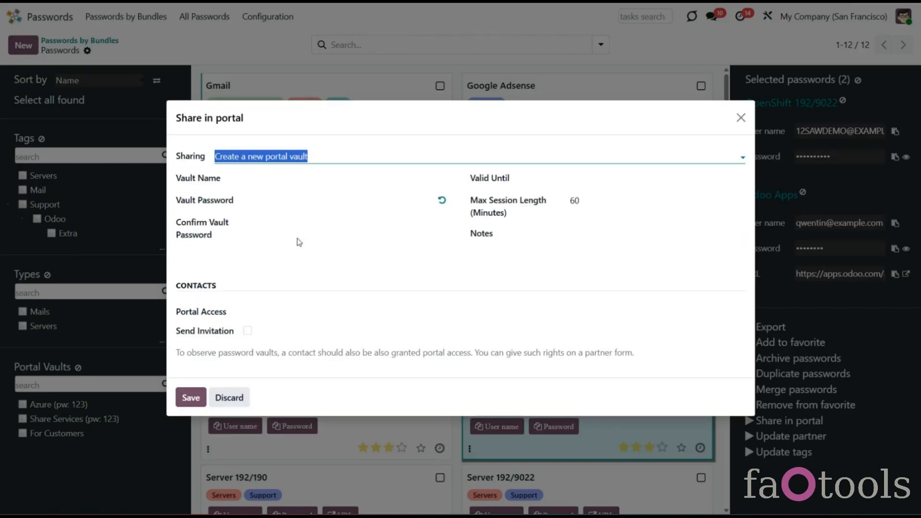
Step: Add three Azure Interior contacts with invitations enabled, then close the dialog without saving
left_click(289, 311)
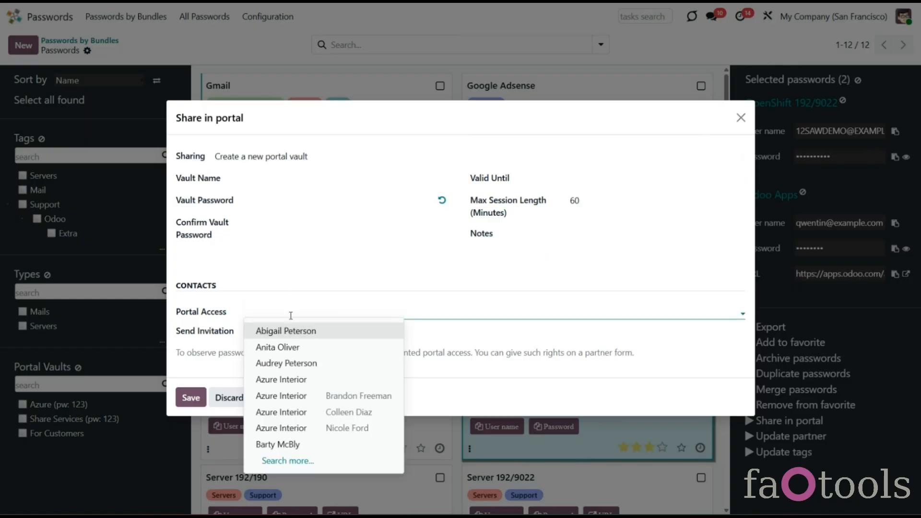
left_click(314, 395)
left_click(399, 312)
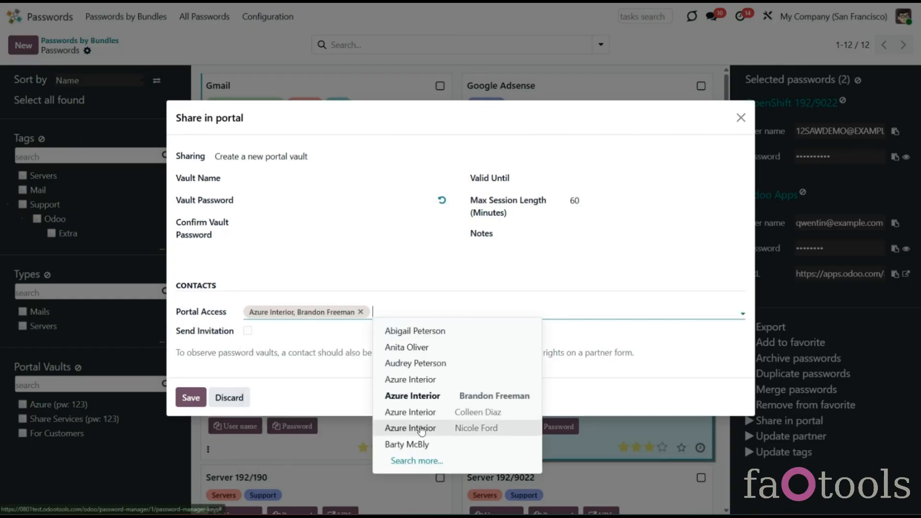
left_click(413, 428)
left_click(487, 315)
left_click(556, 412)
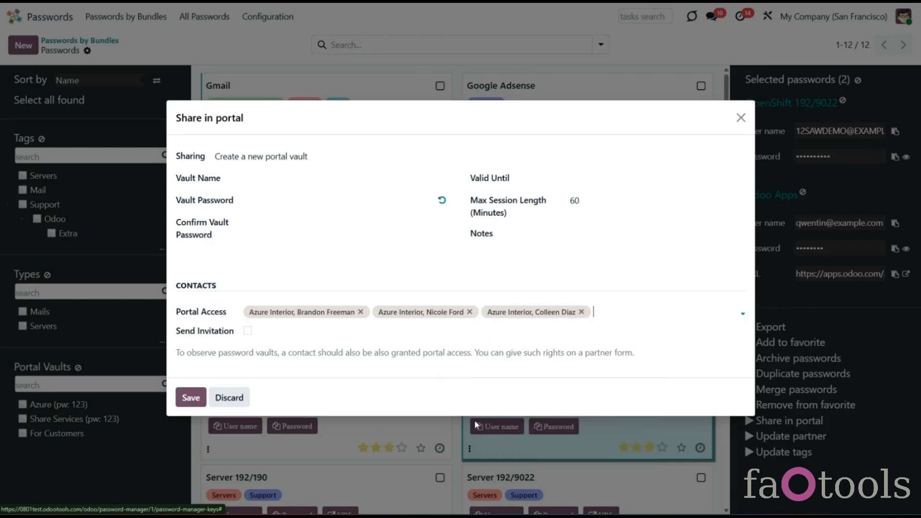
left_click(248, 331)
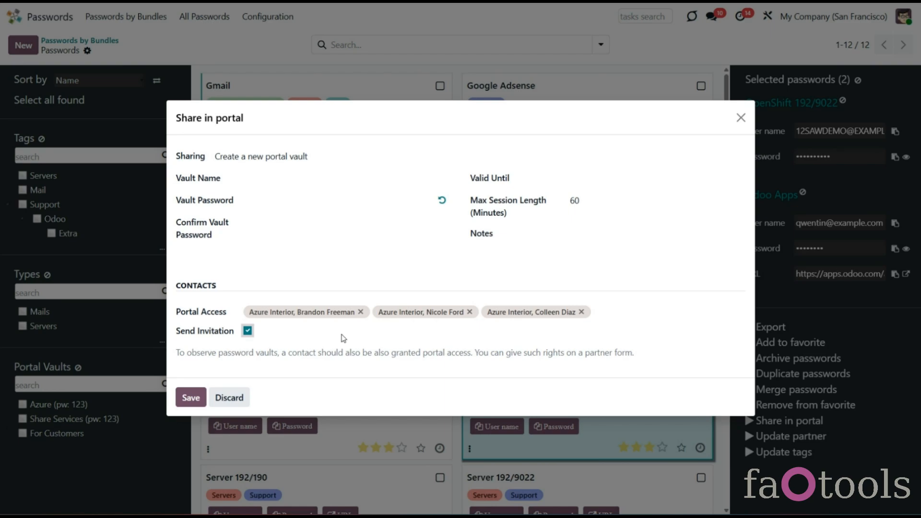
left_click(741, 118)
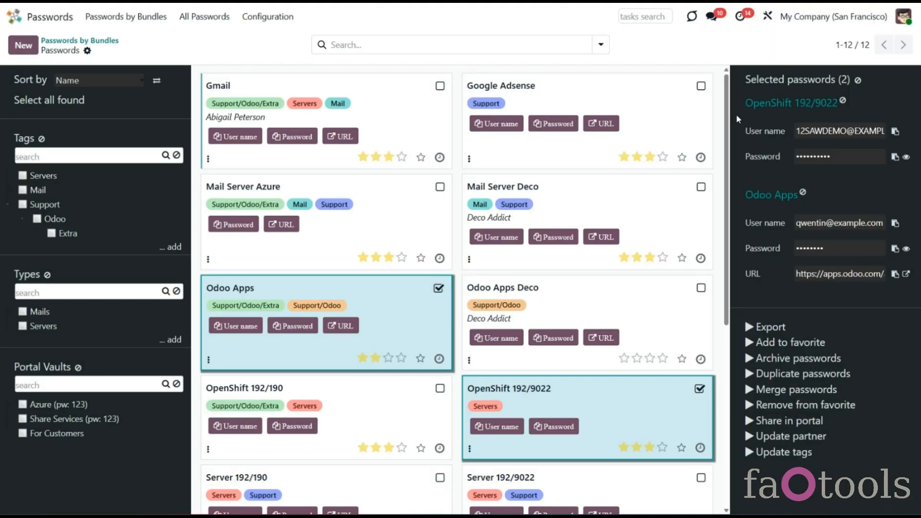
Step: Open the customer contact's record in Contacts and check its available actions
left_click(14, 16)
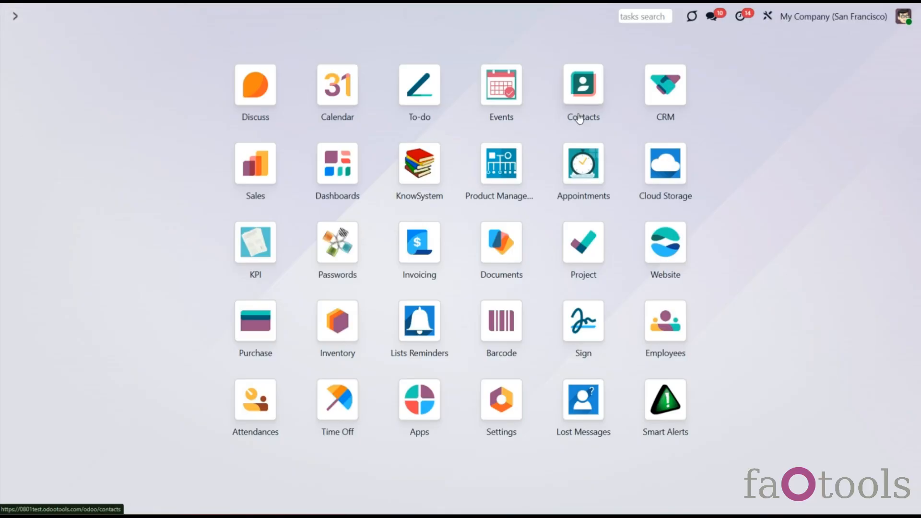
left_click(580, 120)
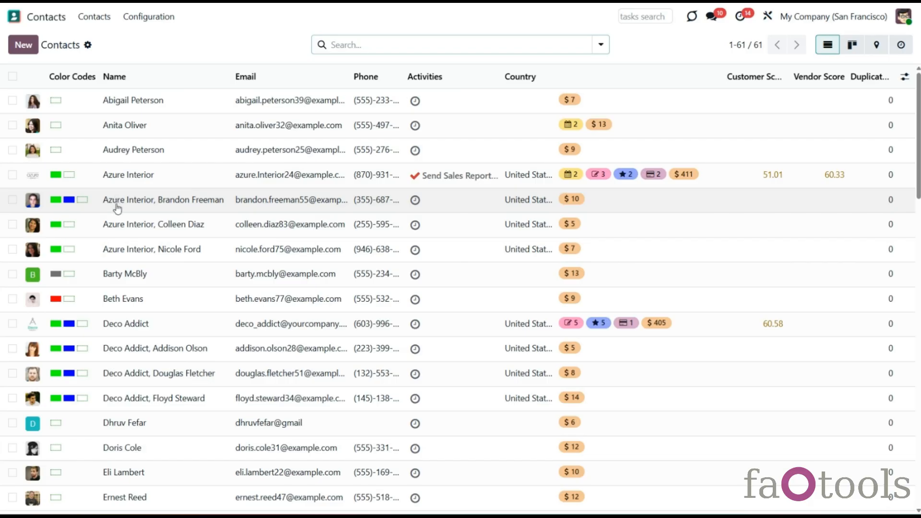
left_click(117, 207)
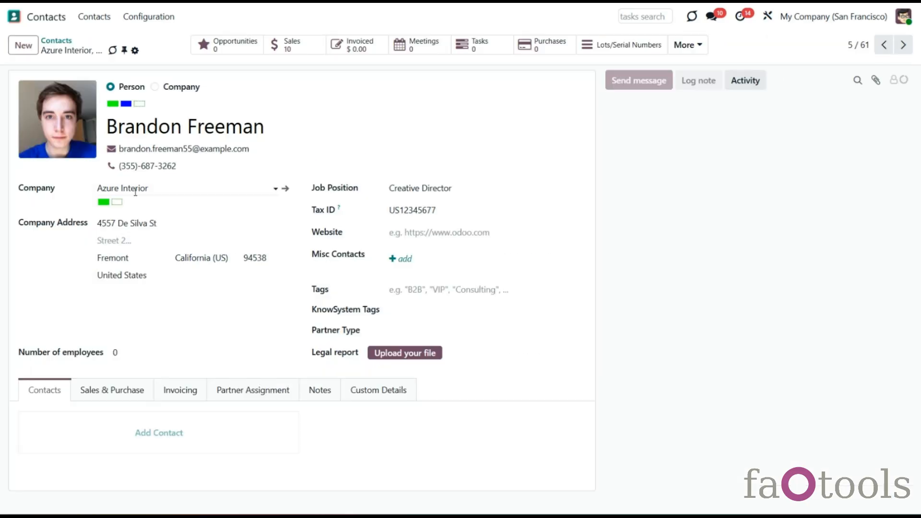
left_click(135, 50)
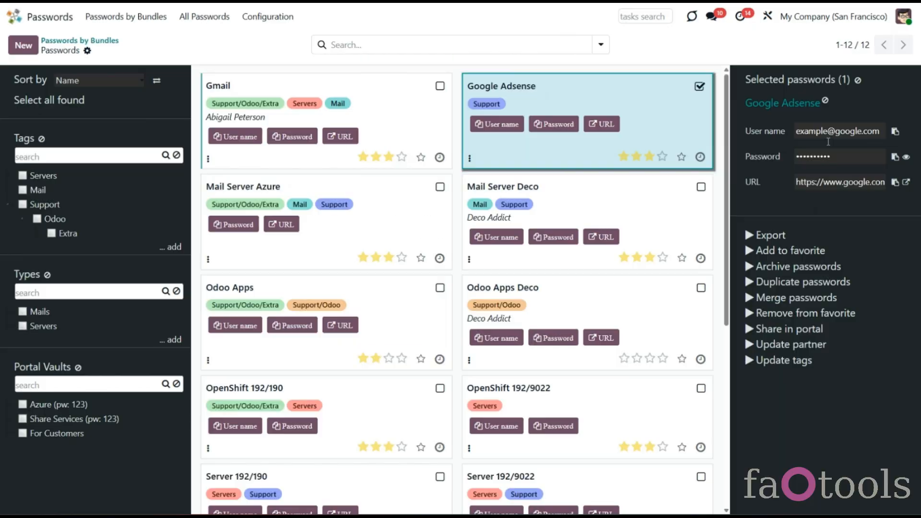
Step: Give the Google Adsense password a new generated 5-character value
left_click(807, 106)
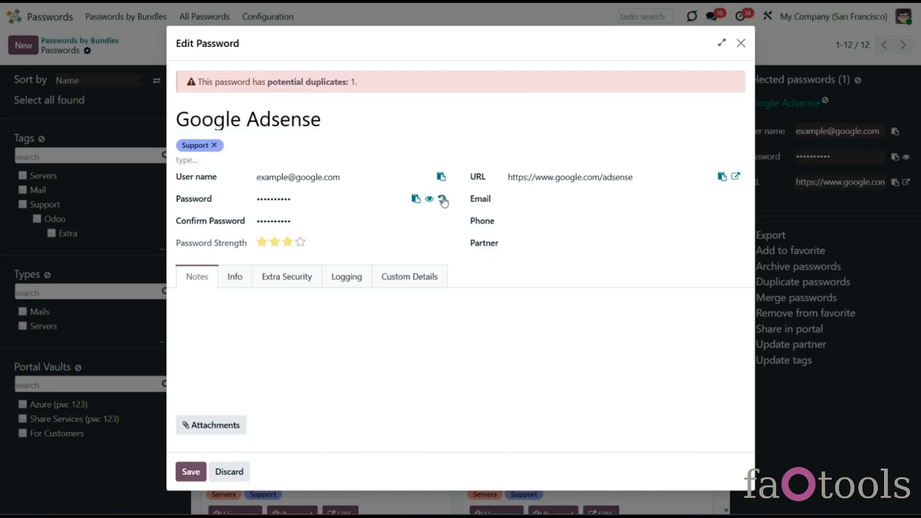
left_click(446, 201)
type("5")
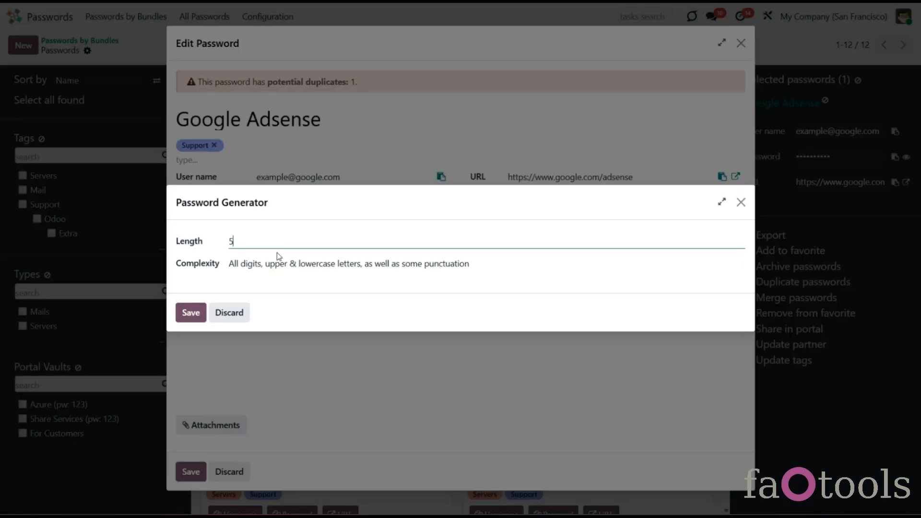
left_click(190, 312)
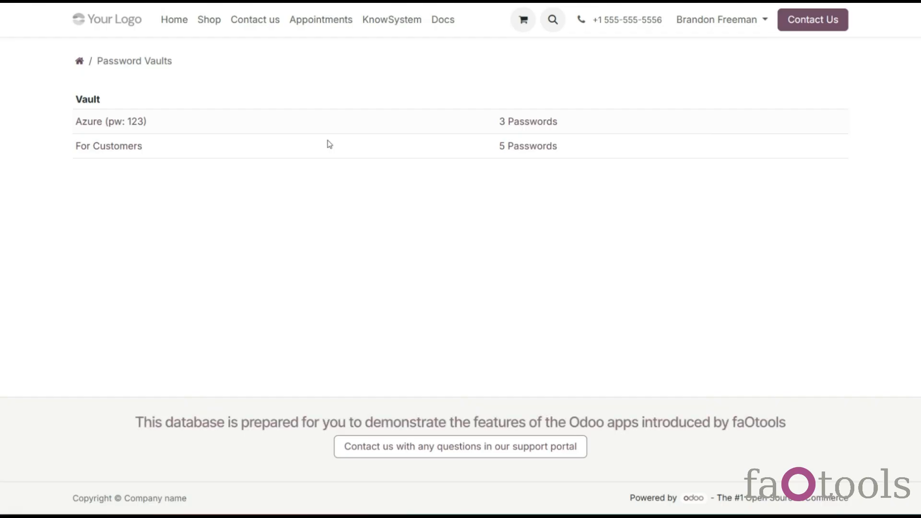
left_click(128, 124)
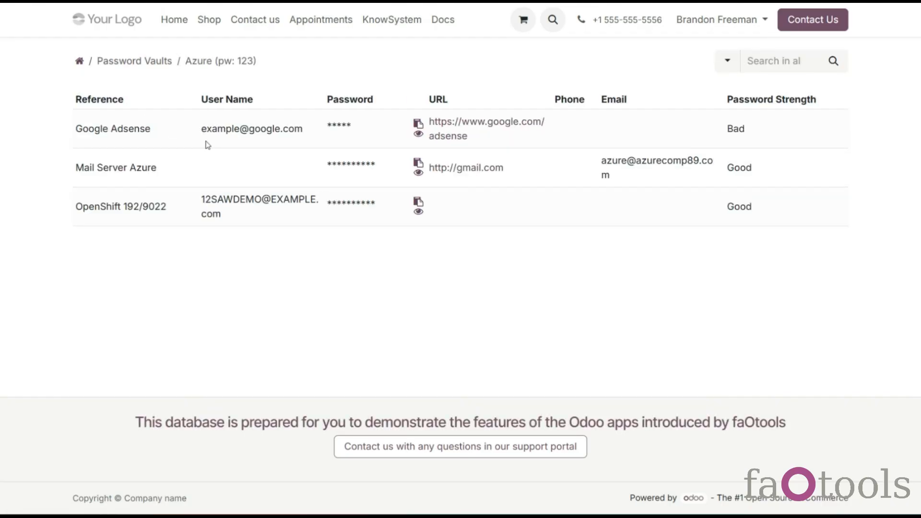
left_click(419, 134)
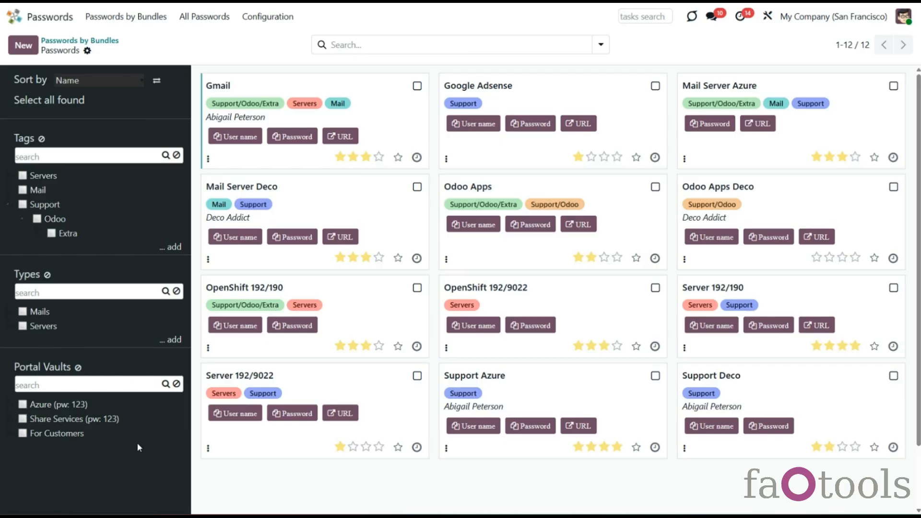
Step: Search for the Azure portal vault with 'az' and briefly filter the board by it
left_click(110, 383)
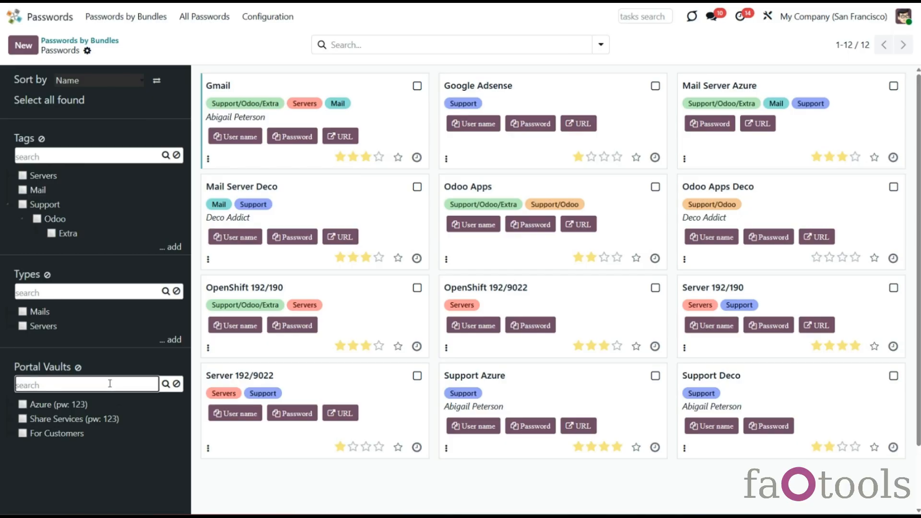
type("azure")
left_click(166, 385)
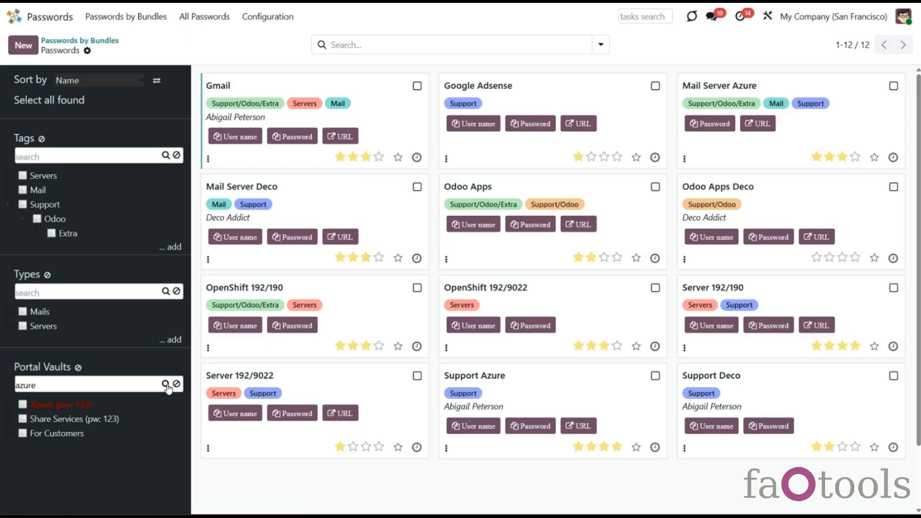
right_click(79, 407)
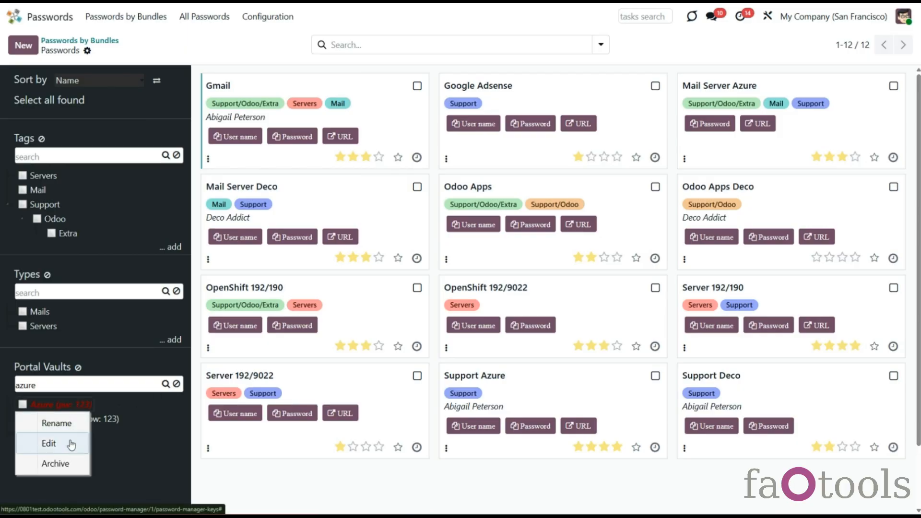
left_click(177, 385)
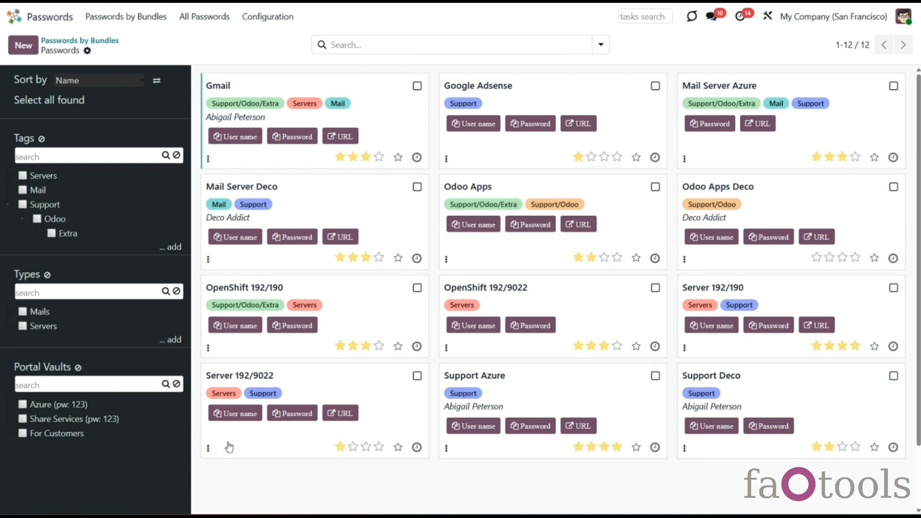
left_click(42, 406)
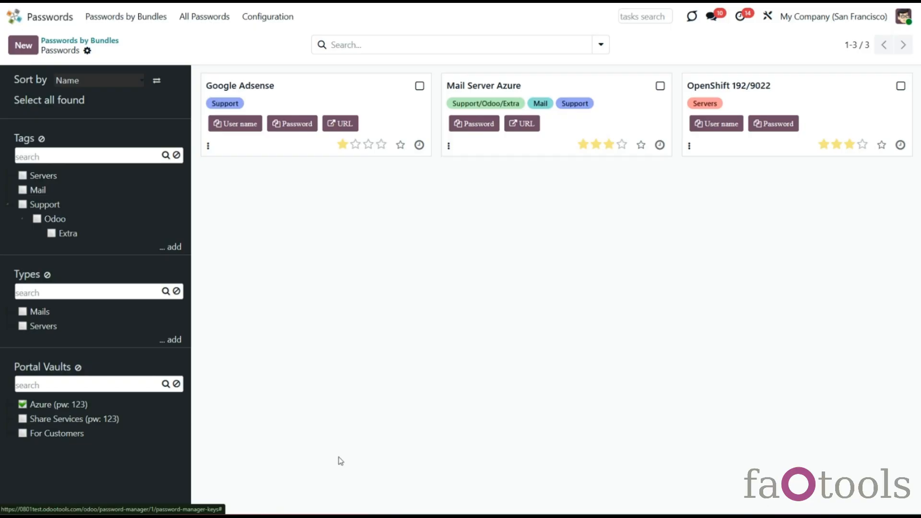
left_click(73, 406)
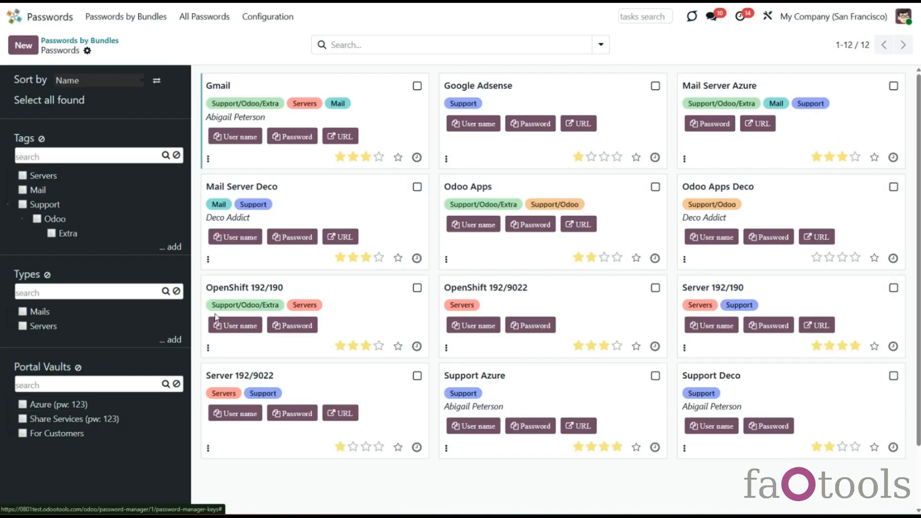
left_click(417, 188)
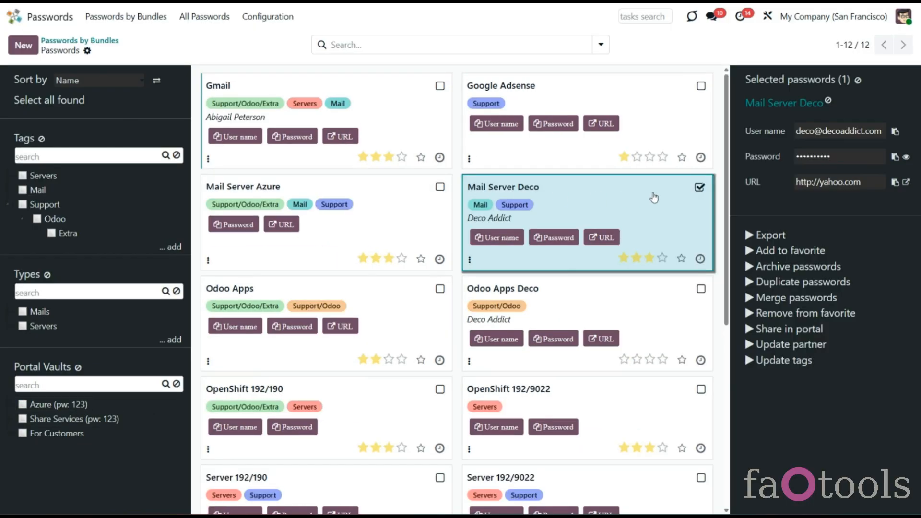
left_click(438, 187)
left_click_drag(402, 215, 62, 402)
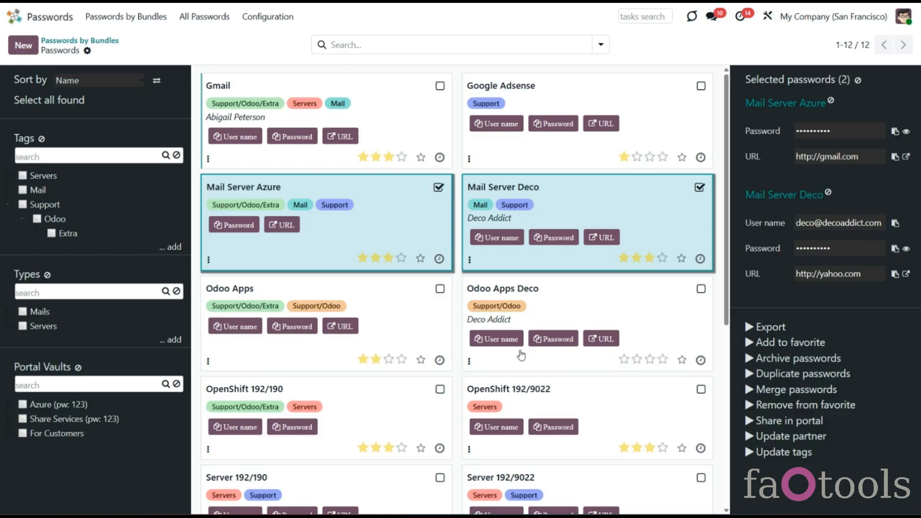
left_click(70, 406)
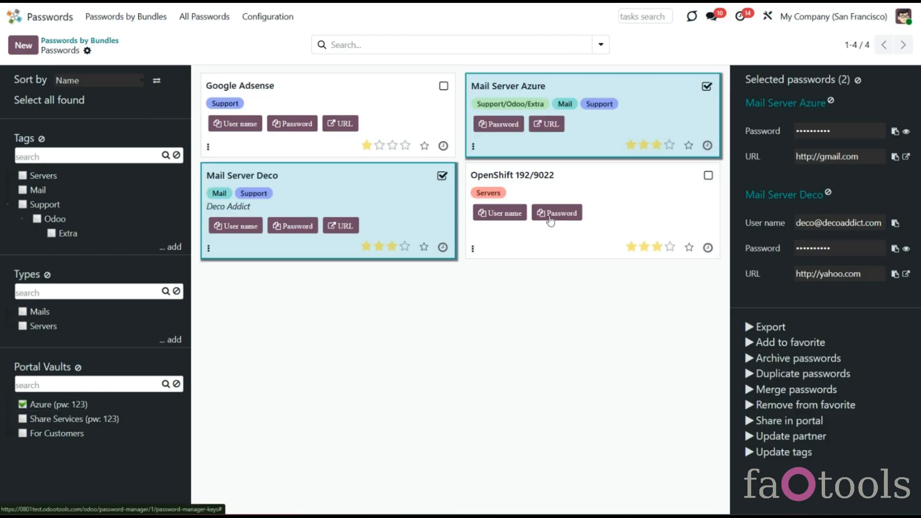
left_click(859, 82)
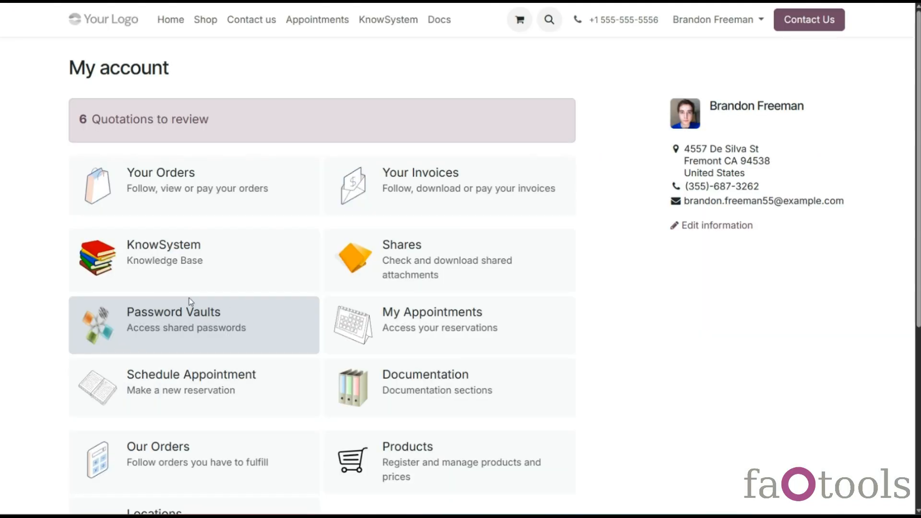
Step: Unlock the For Customers portal vault with its vault password
left_click(247, 343)
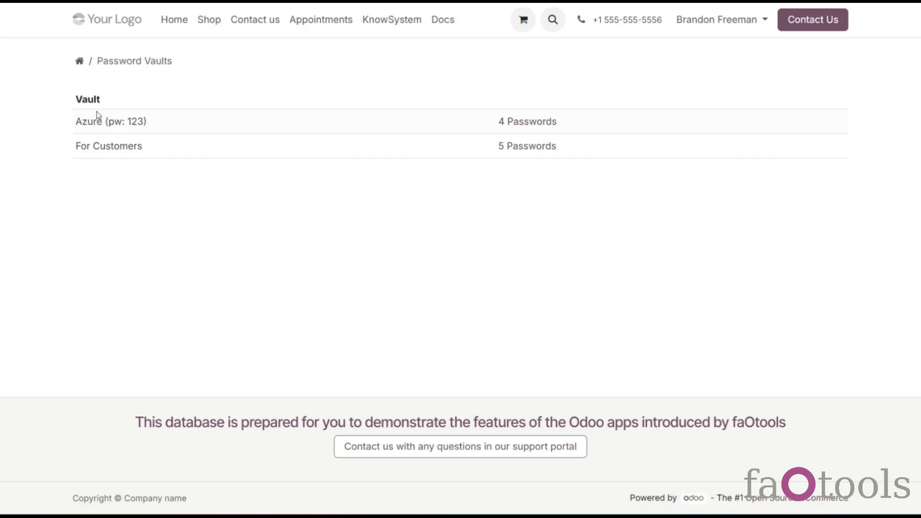
left_click(100, 126)
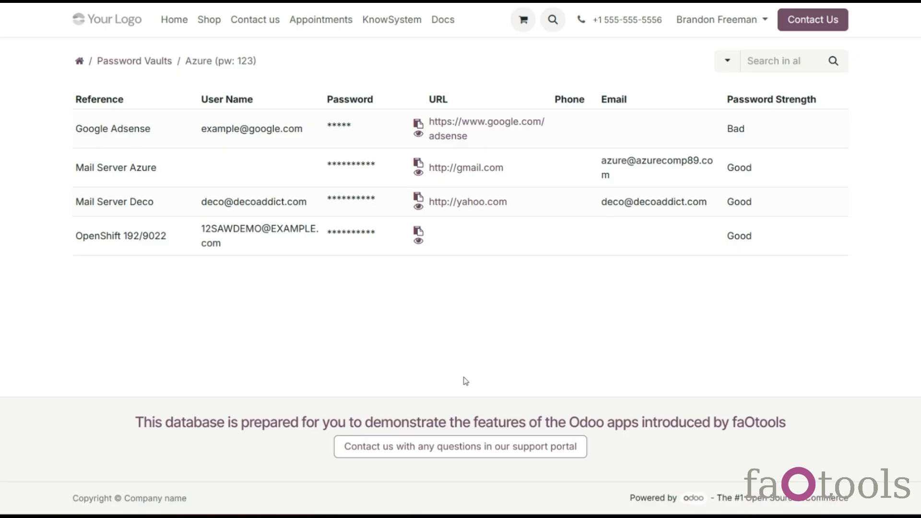
left_click(135, 62)
left_click(136, 153)
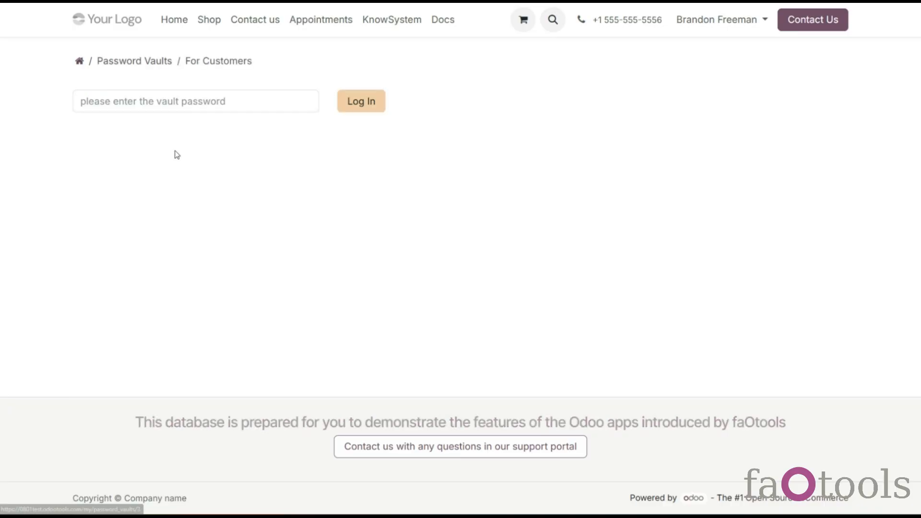
left_click(183, 106)
type("123456")
left_click(352, 103)
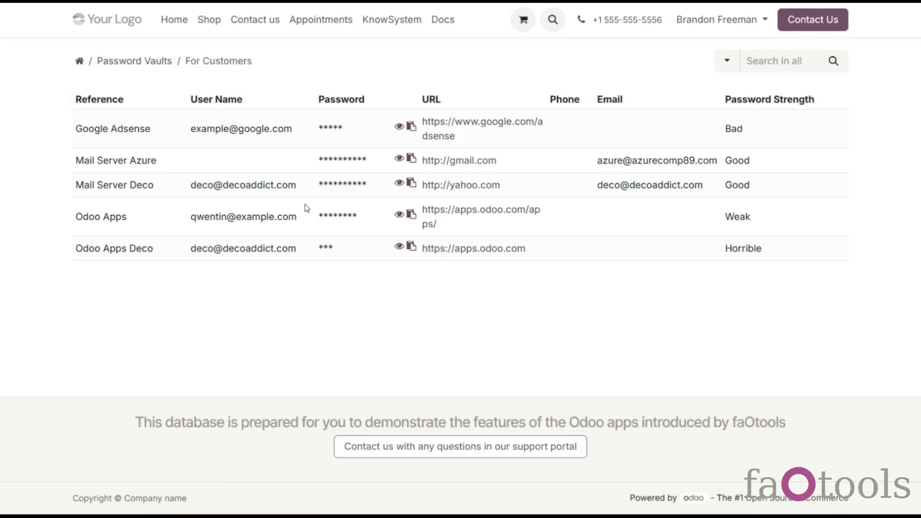
Step: Reveal and hide the Google Adsense and Mail Server Azure passwords
left_click(399, 128)
left_click(400, 128)
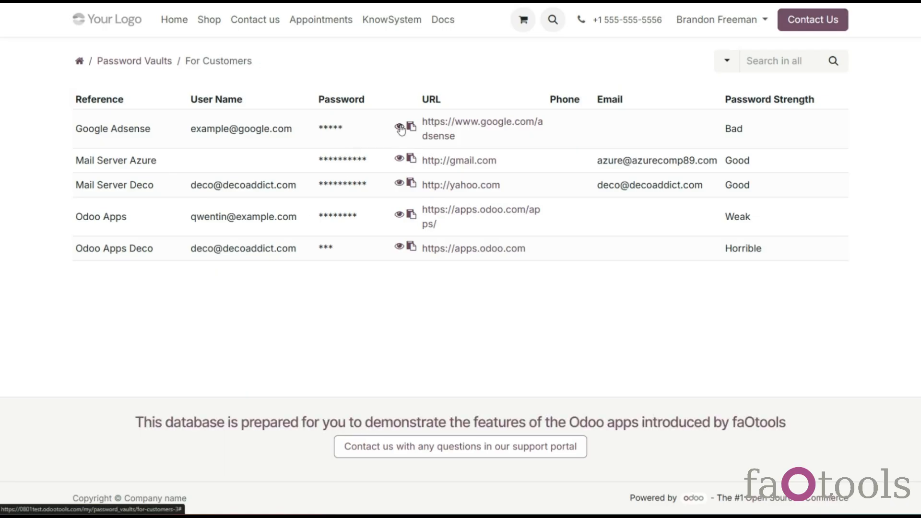
left_click(399, 159)
left_click(408, 167)
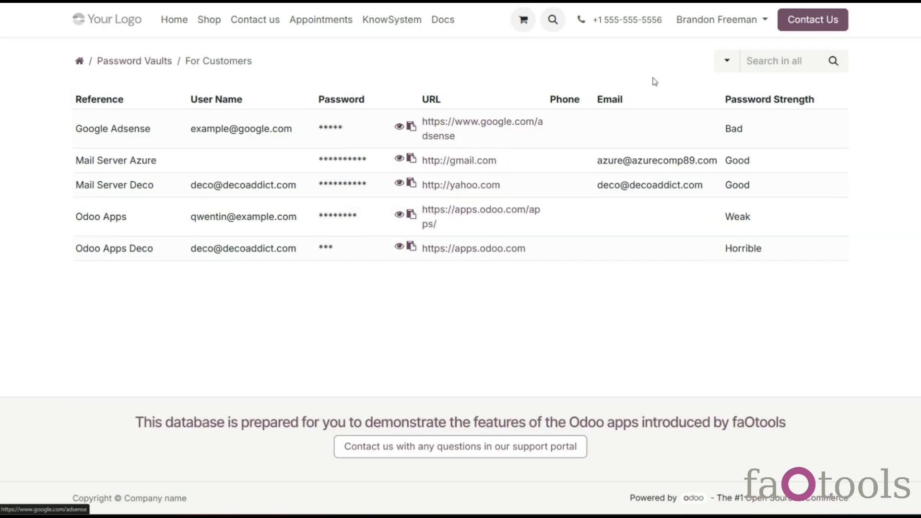
Step: Search the vault's references for 'google'
left_click(730, 66)
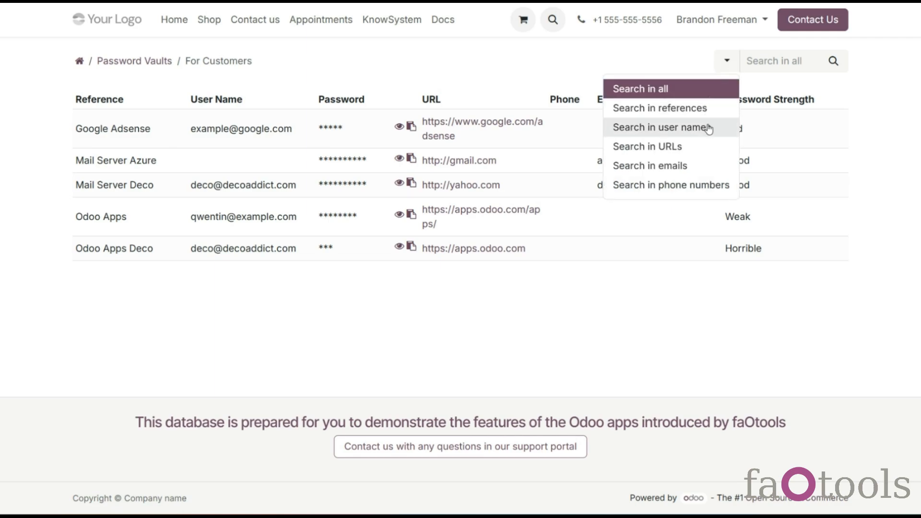
left_click(703, 128)
left_click(737, 67)
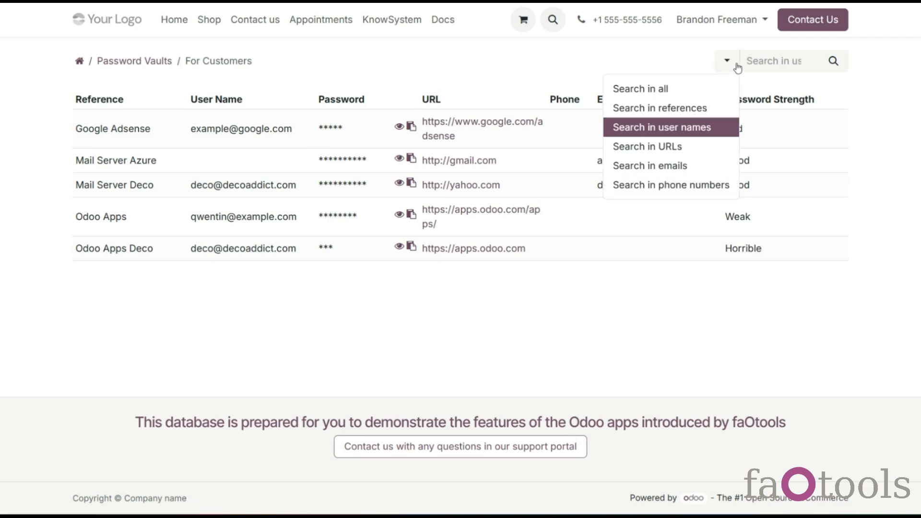
left_click(709, 109)
left_click(777, 66)
type("google")
key("Return")
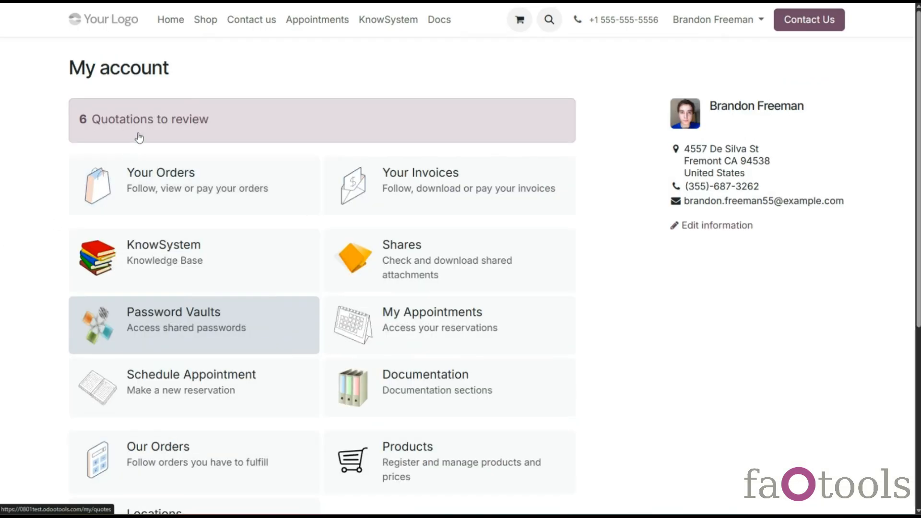
Step: Unlock the Azure vault, then copy and reveal the OpenShift 192/9022 password
left_click(177, 312)
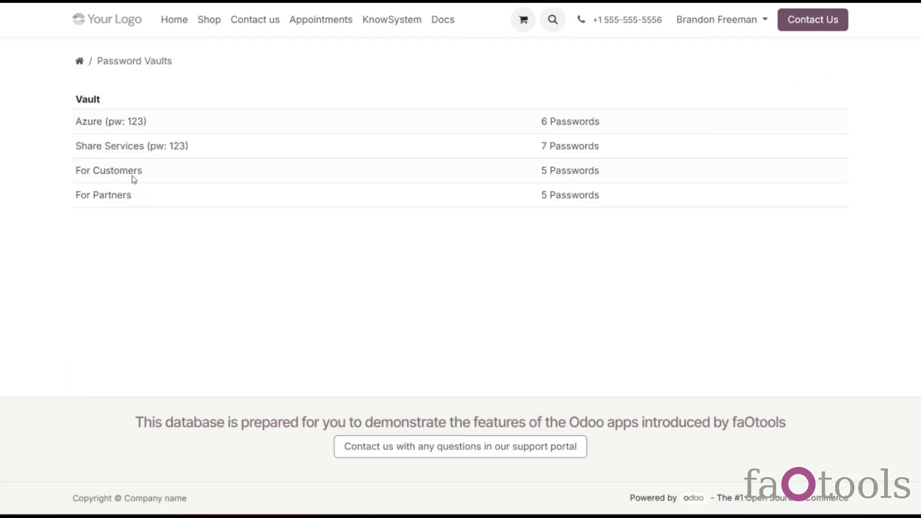
left_click(105, 122)
type("123")
left_click(345, 104)
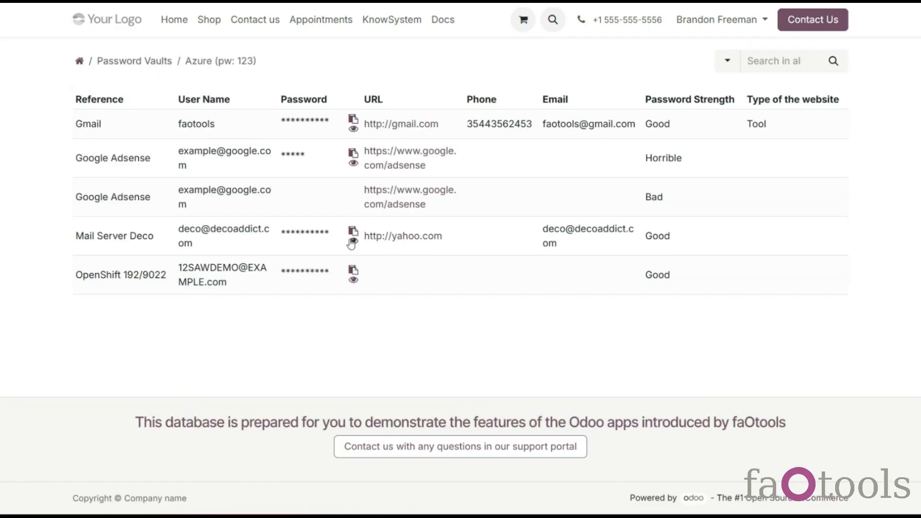
left_click(353, 273)
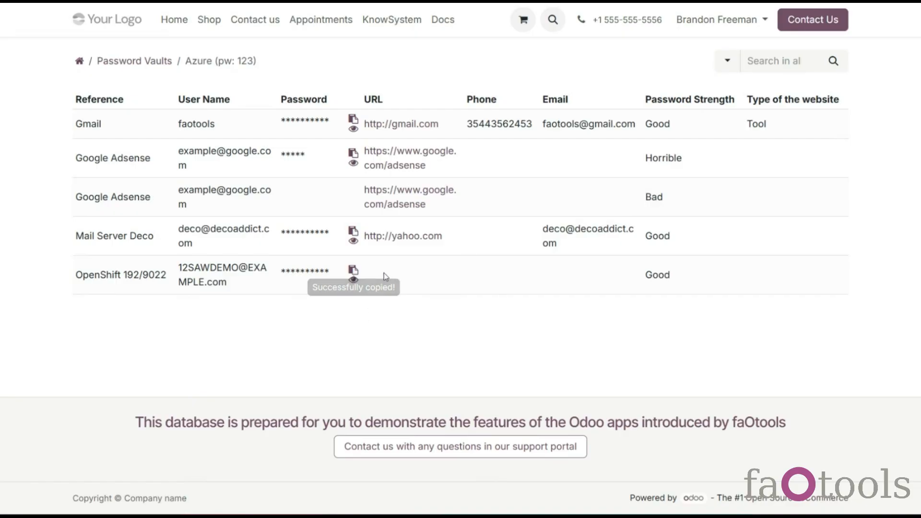
left_click(351, 282)
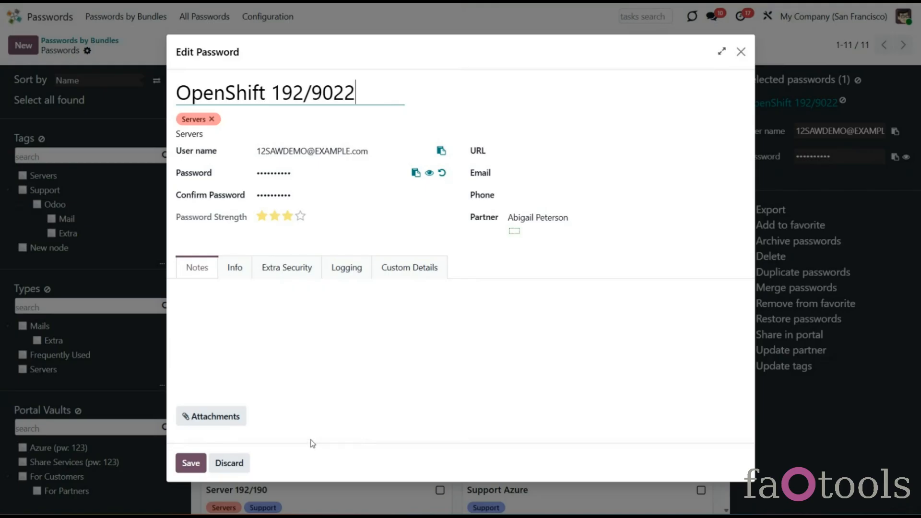
Step: Check OpenShift 192/9022's access log, then try and remove a Partner search for 'de'
left_click(336, 269)
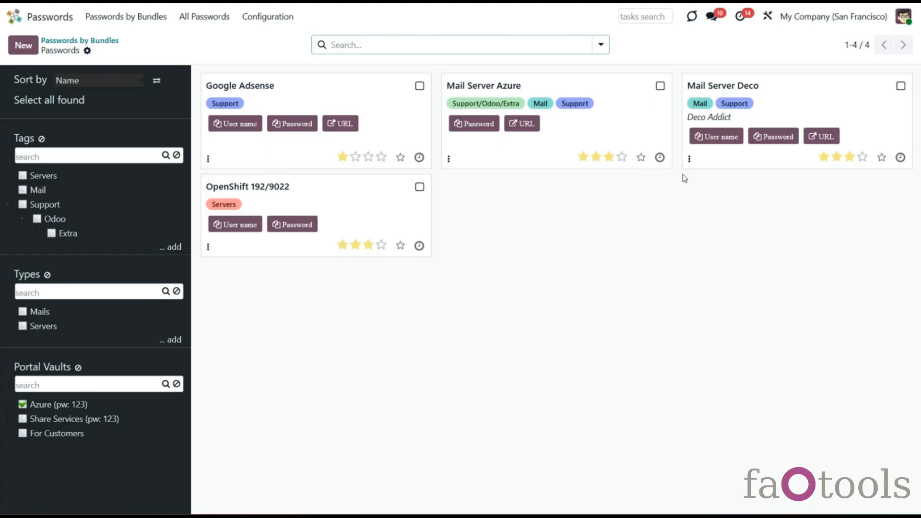
left_click(601, 45)
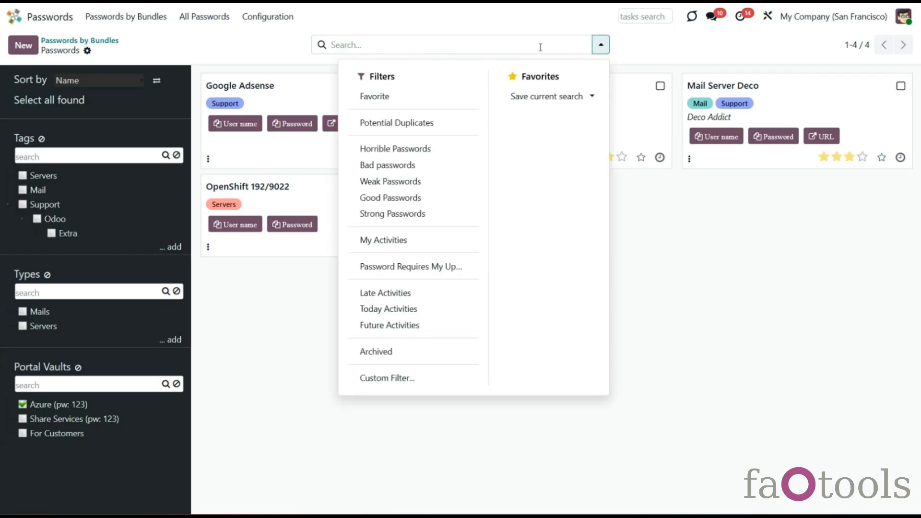
left_click(494, 44)
type("de")
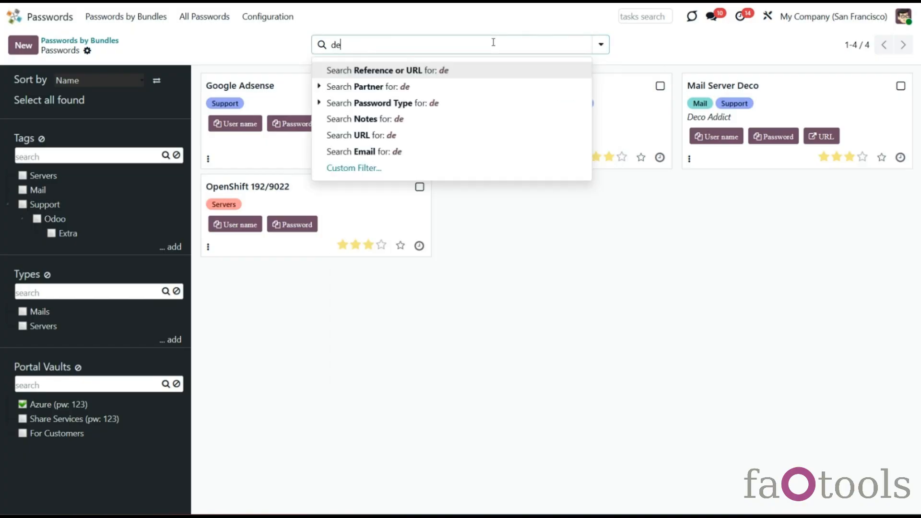
left_click(382, 88)
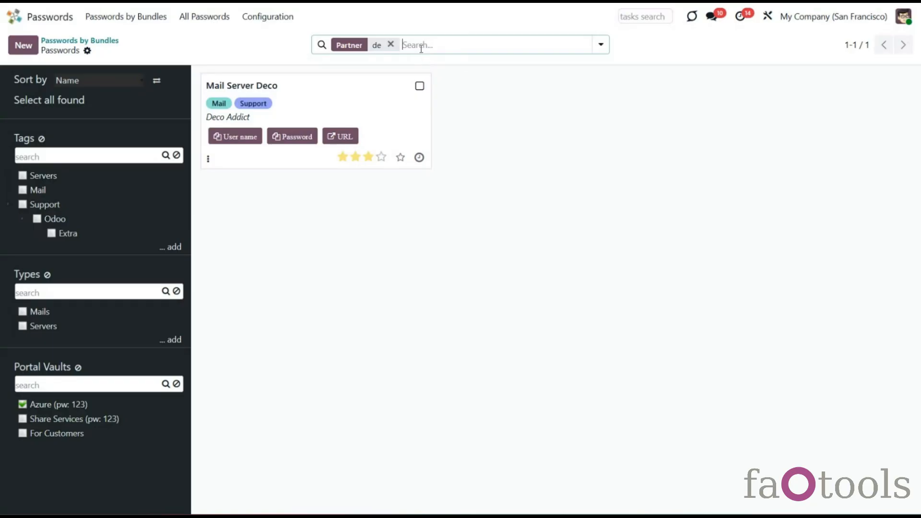
left_click(391, 44)
left_click(419, 86)
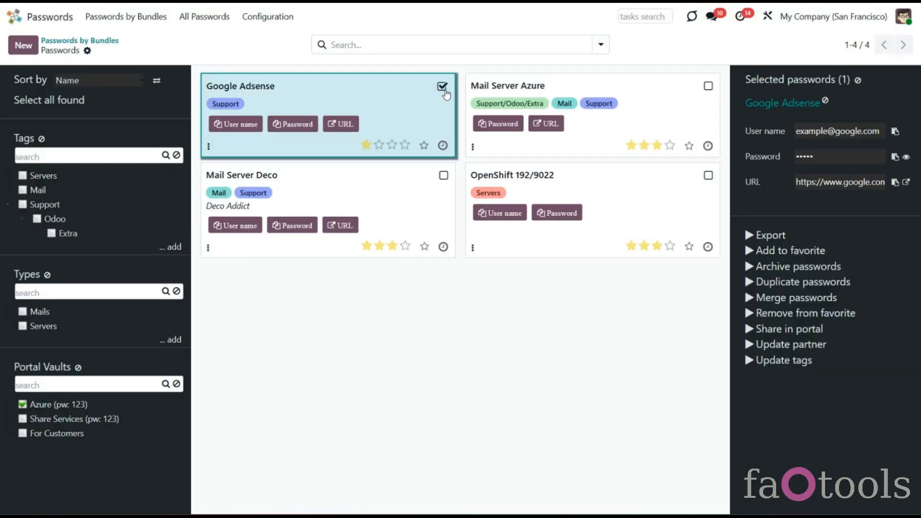
Step: Set Google Adsense's partner to the chosen contact and save it
left_click(756, 104)
left_click(538, 239)
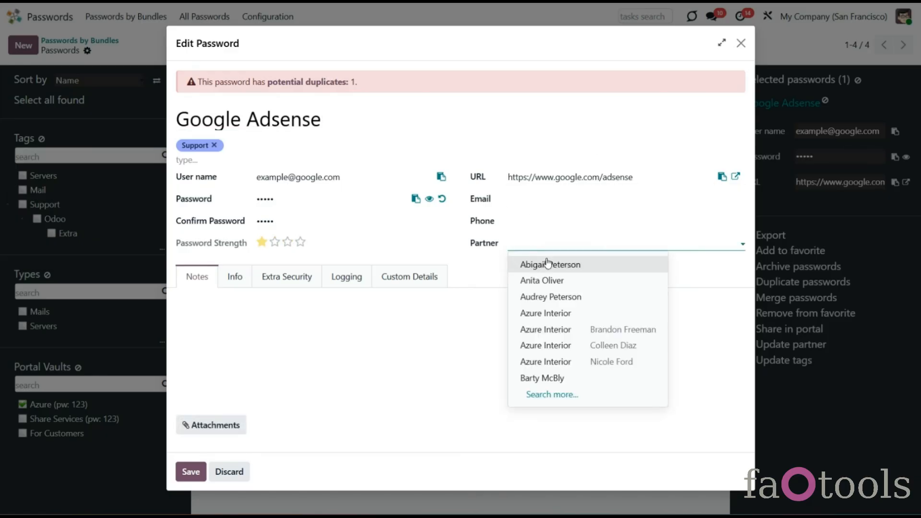
left_click(545, 264)
left_click(191, 479)
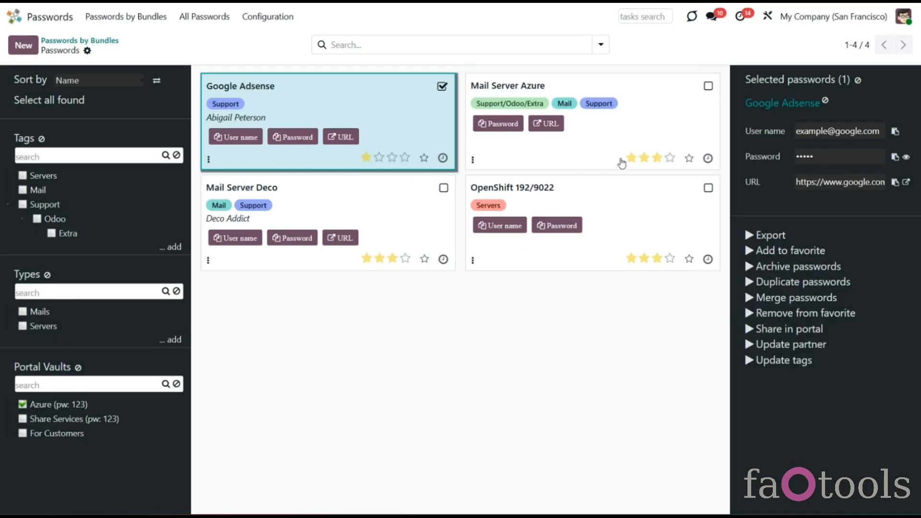
left_click(858, 84)
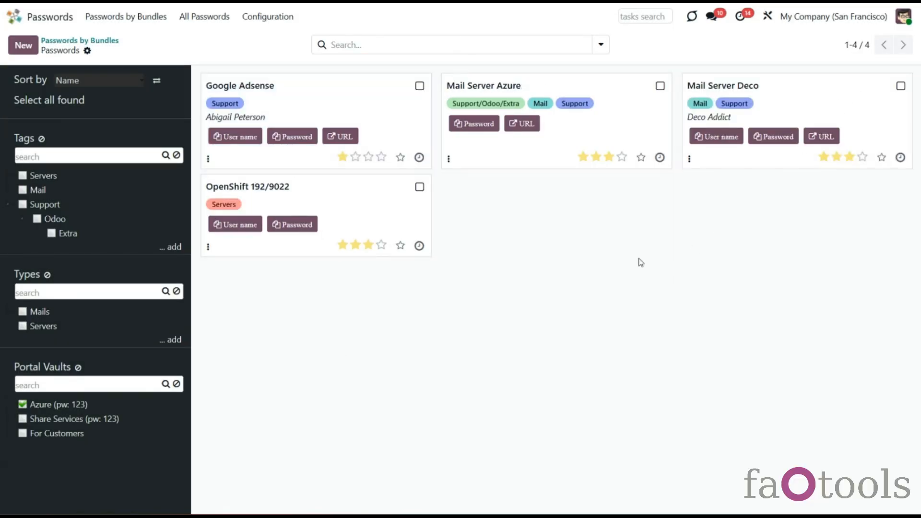
Step: Assign the same partner to OpenShift 192/9022 and Mail Server Azure via Update partner
left_click(422, 187)
left_click(708, 86)
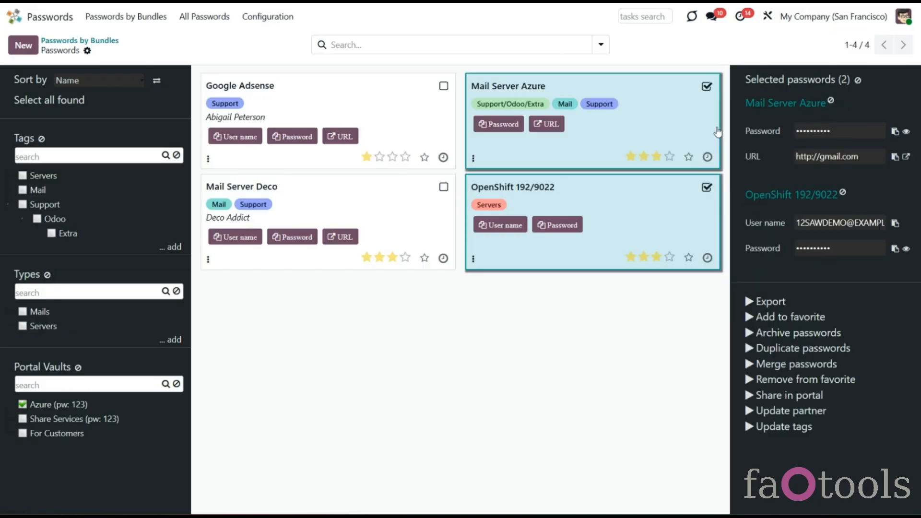
left_click(798, 413)
left_click(302, 253)
type("ab")
left_click(298, 274)
left_click(191, 301)
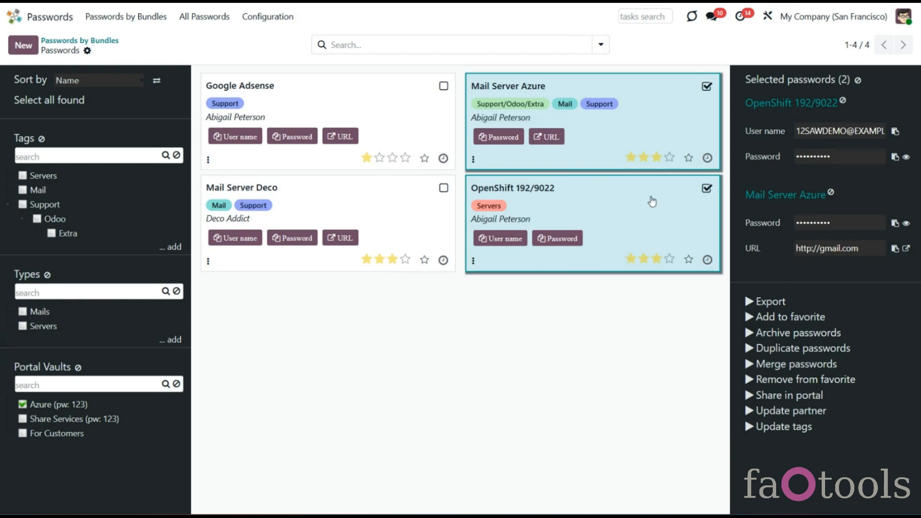
left_click(857, 80)
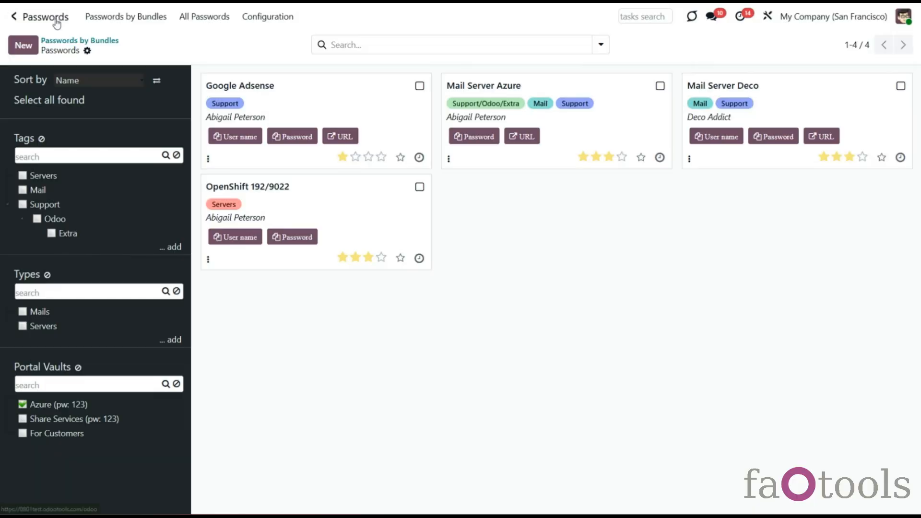
Step: Open the passwords linked to the contact from their Contacts record
left_click(15, 15)
left_click(583, 93)
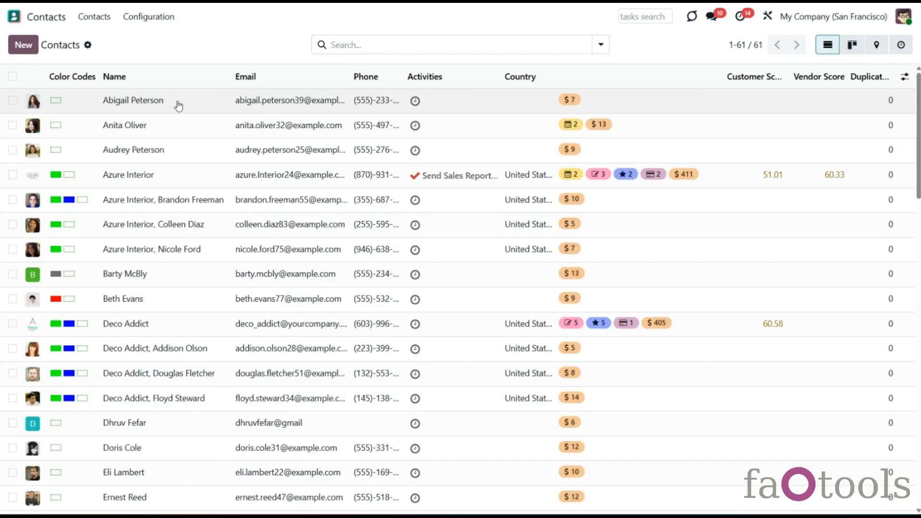
left_click(176, 104)
left_click(680, 48)
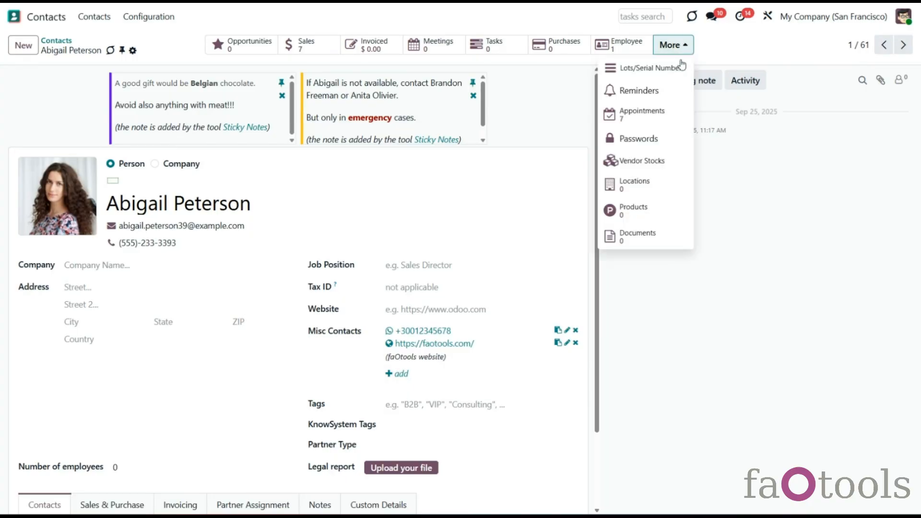
left_click(674, 139)
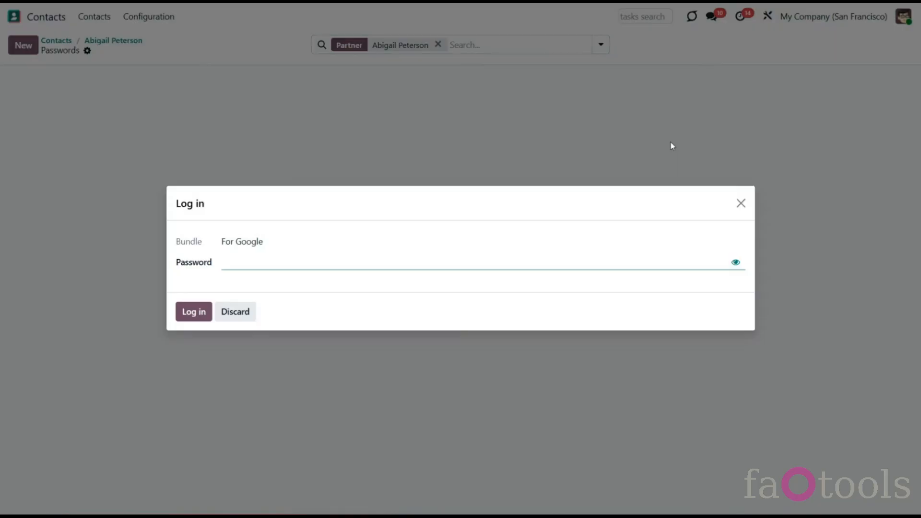
Step: Unlock the For Google and For Projects bundles with their bundle passwords
left_click(271, 261)
type("••••")
left_click(192, 313)
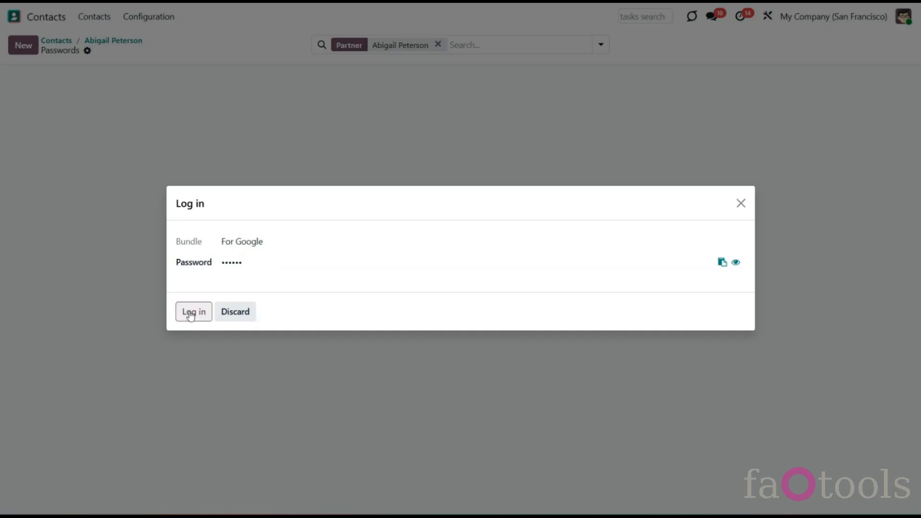
type("••••••")
left_click(194, 312)
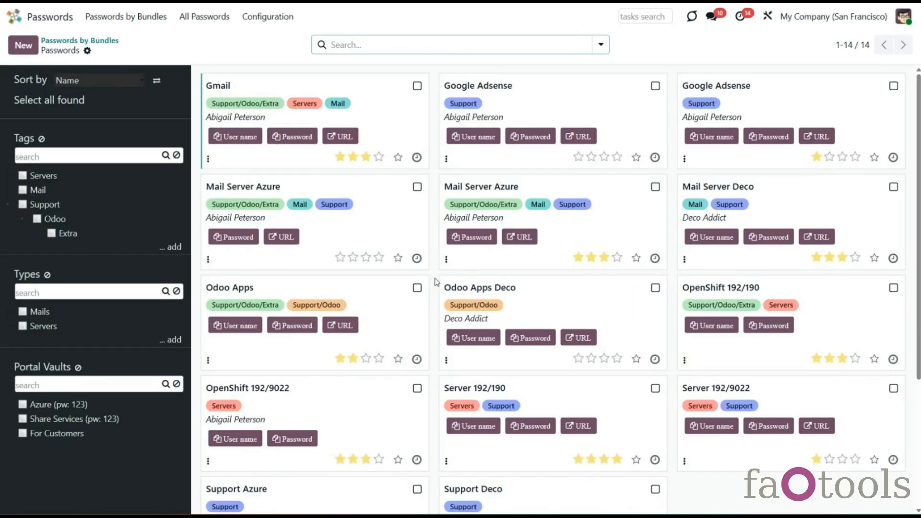
Step: Apply the Potential Duplicates filter to the password board
left_click(601, 45)
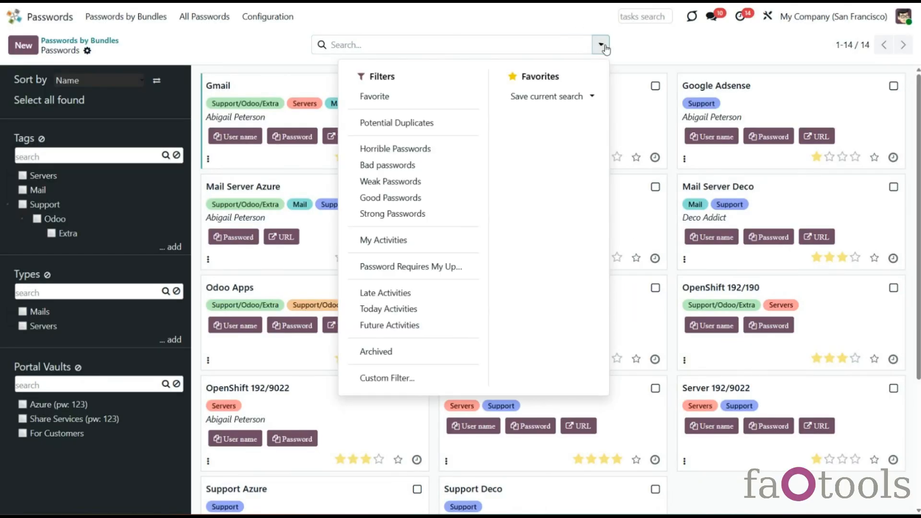
left_click(398, 122)
left_click(740, 367)
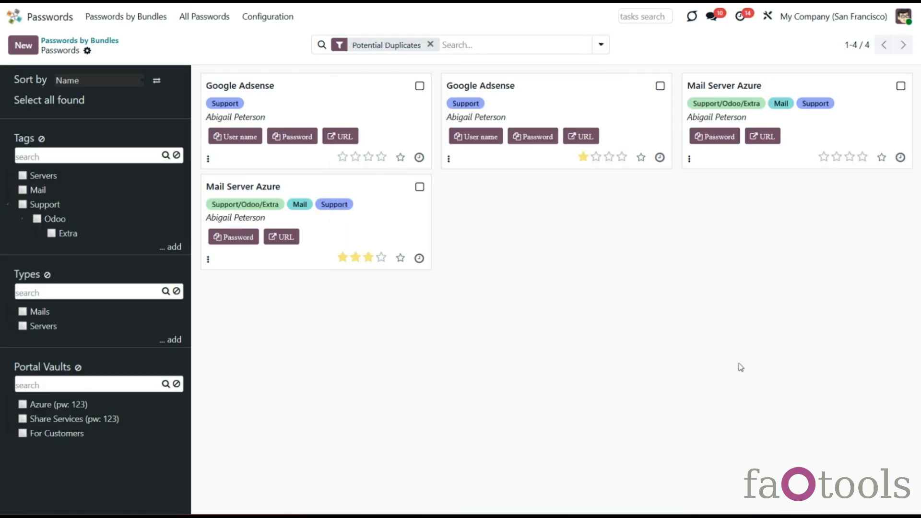
Step: Inspect Google Adsense, then list Mail Server Azure's potential duplicates from its details
left_click(379, 92)
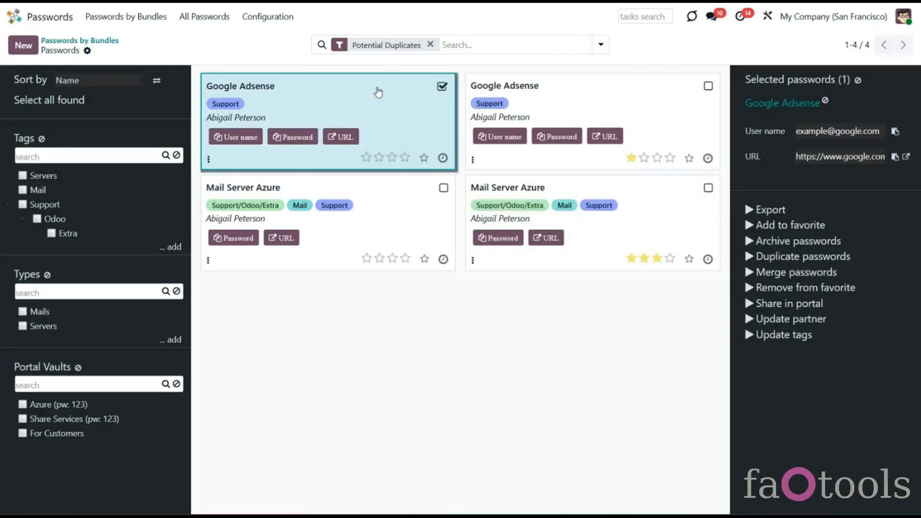
left_click(766, 104)
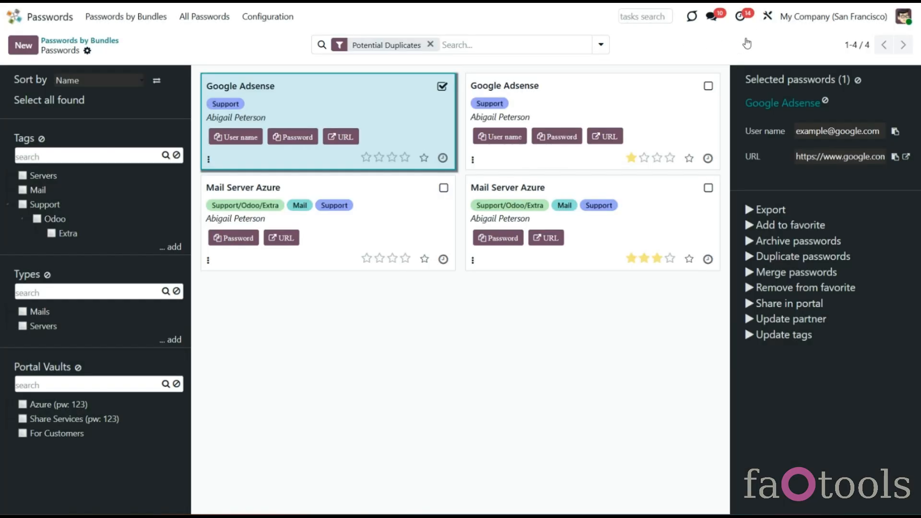
left_click(741, 37)
left_click(387, 232)
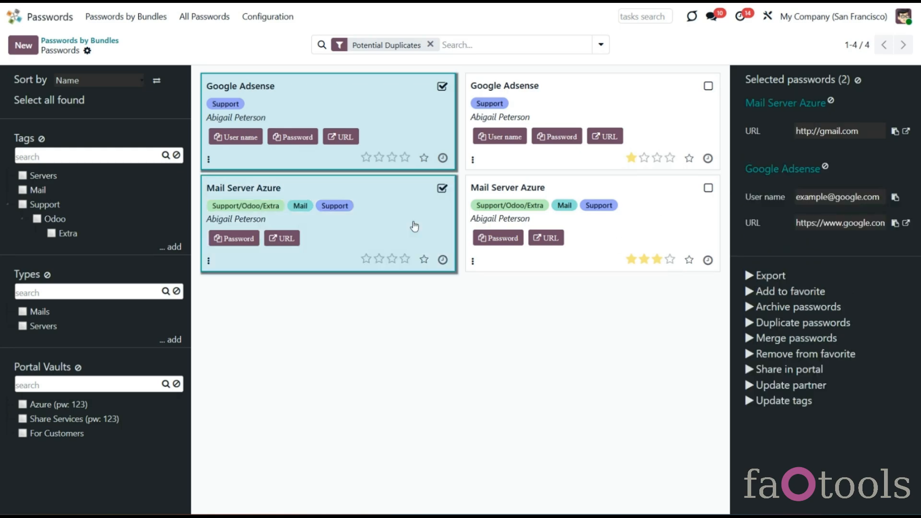
left_click(784, 103)
left_click(325, 75)
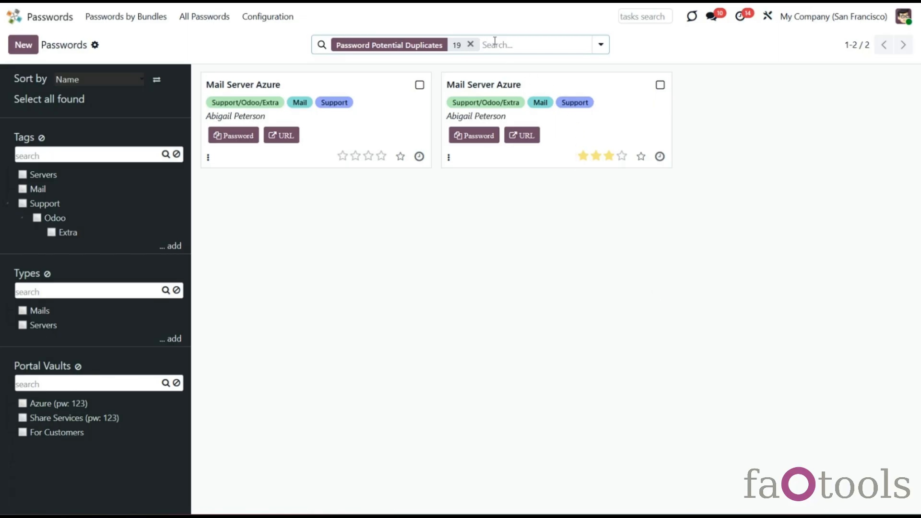
Step: Remove the Password Potential Duplicates facet so all 14 passwords show, and open Configuration
left_click(470, 44)
left_click(284, 22)
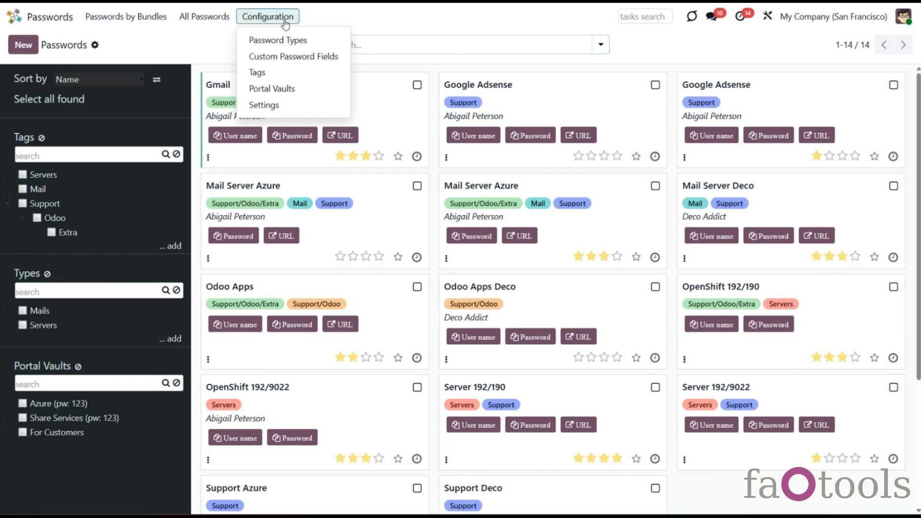
Step: In Settings, replace IP Address with Email and Confirm Password as duplicate search criteria, save, and return to Passwords
left_click(293, 104)
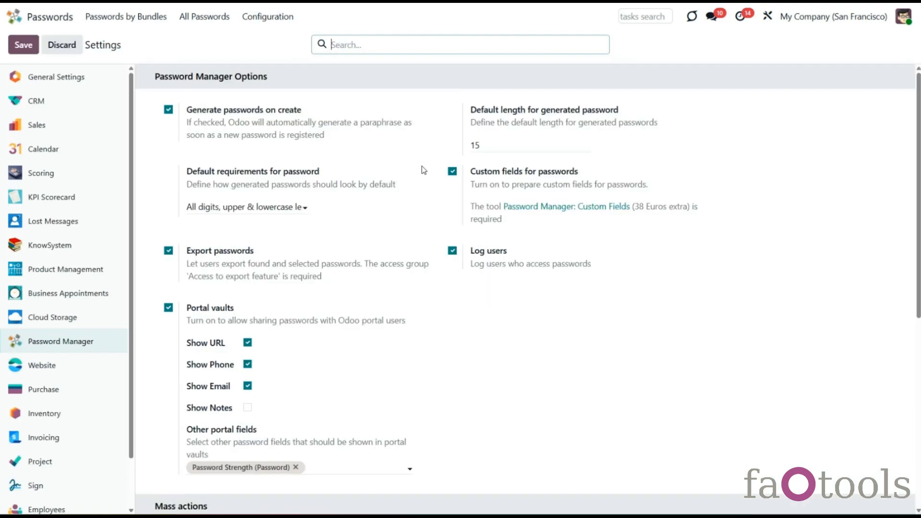
scroll(421, 166, "down", 7)
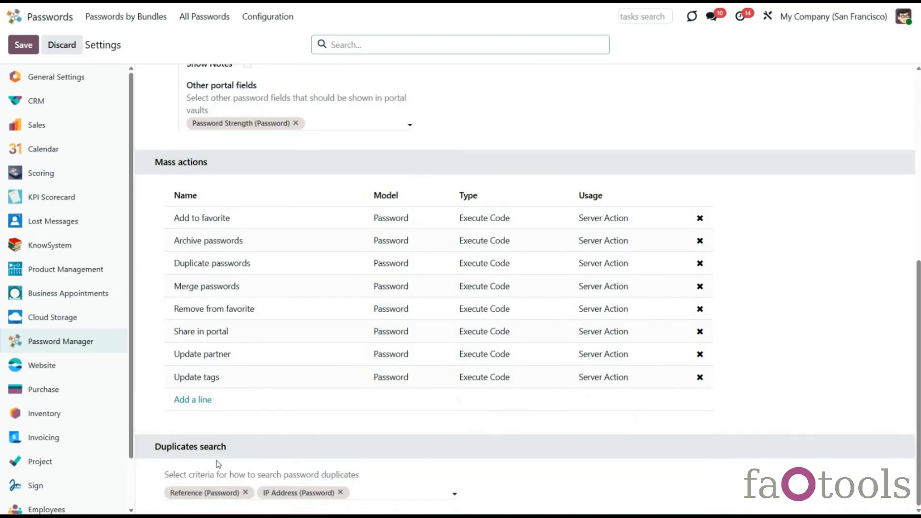
left_click(359, 494)
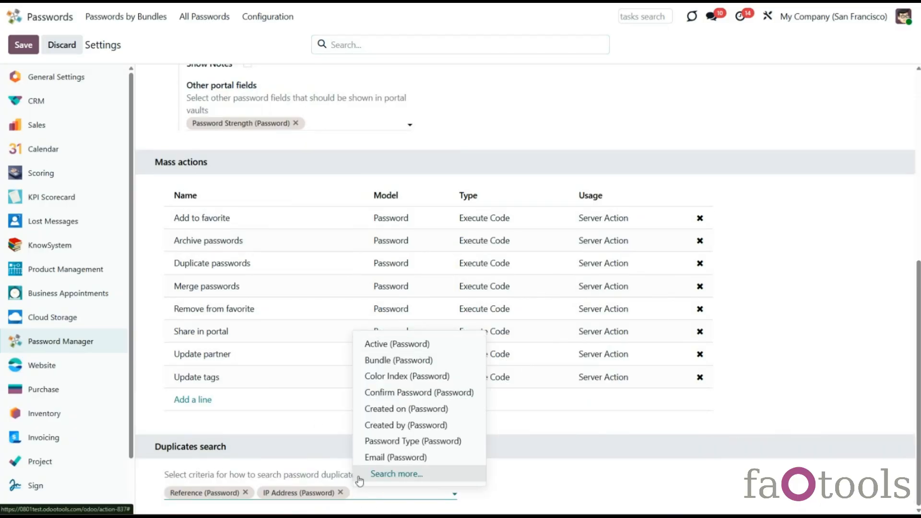
left_click(371, 458)
left_click(340, 493)
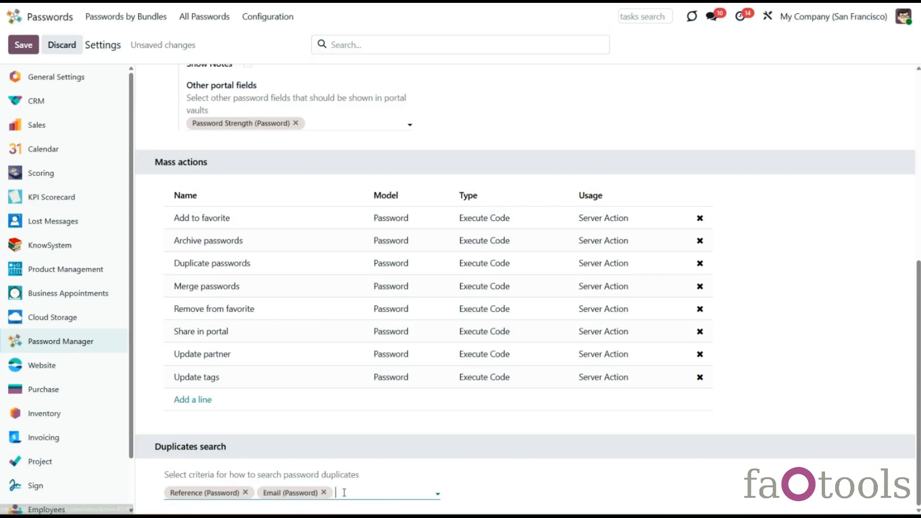
left_click(344, 492)
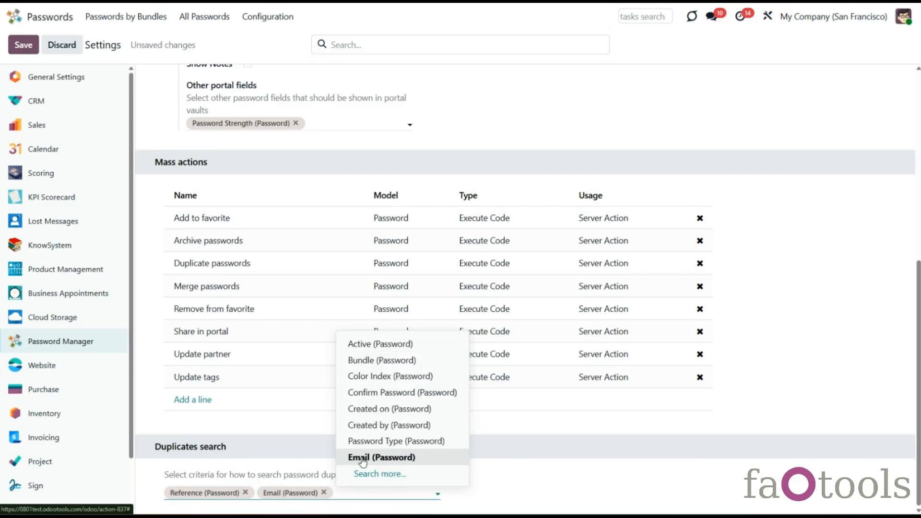
left_click(374, 396)
left_click(27, 44)
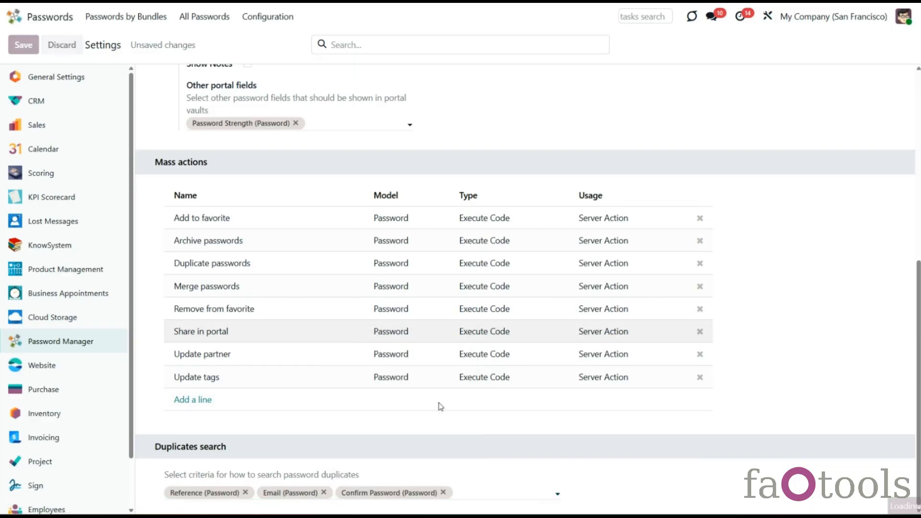
left_click(61, 45)
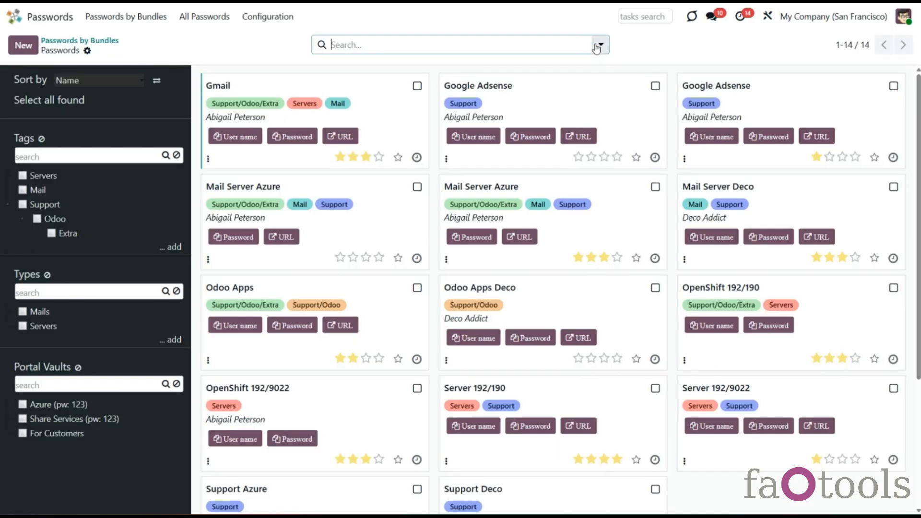
Step: Filter to the 4 potential duplicates and open the lower Mail Server Azure password for editing
left_click(600, 44)
left_click(403, 122)
left_click(679, 378)
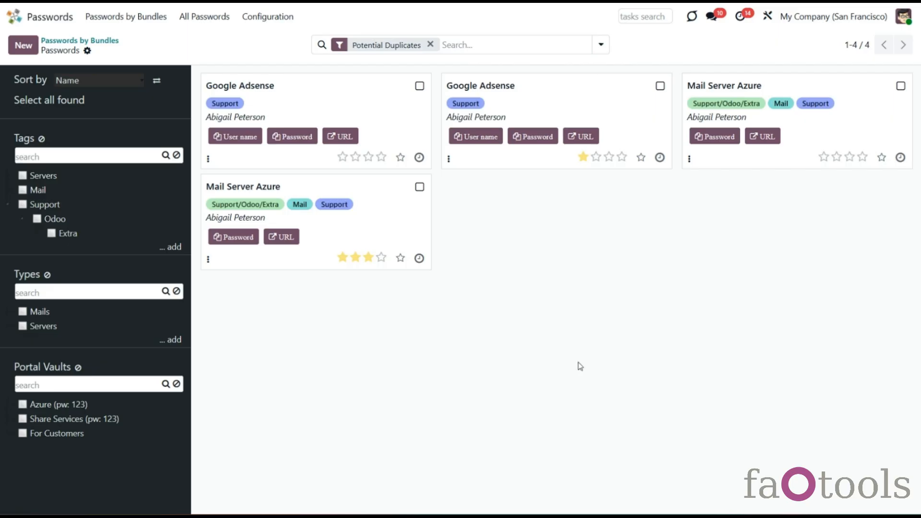
left_click(402, 211)
left_click(783, 104)
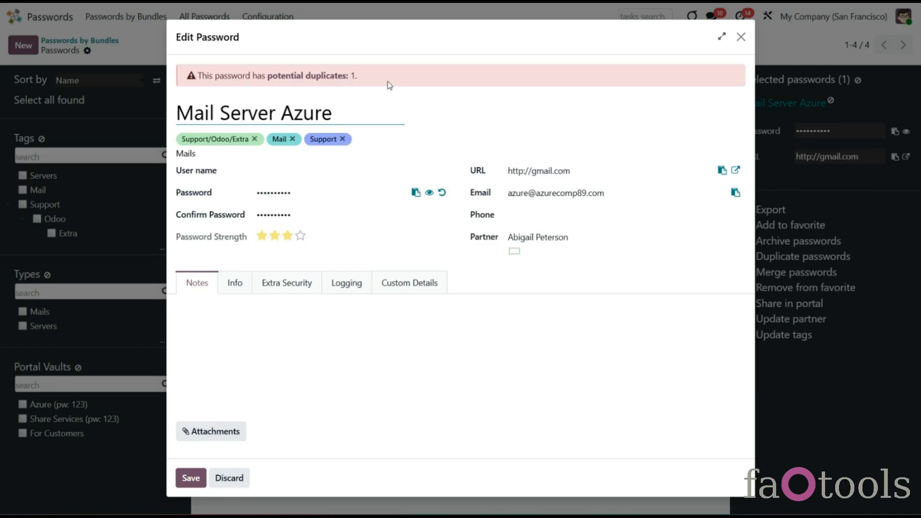
Step: Show Mail Server Azure's potential duplicates and select both Mail Server Azure entries
left_click(324, 77)
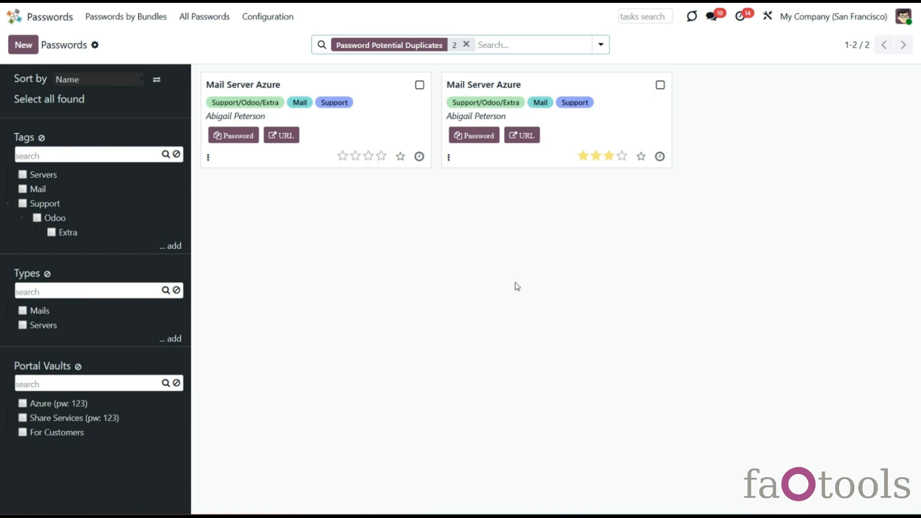
left_click(420, 86)
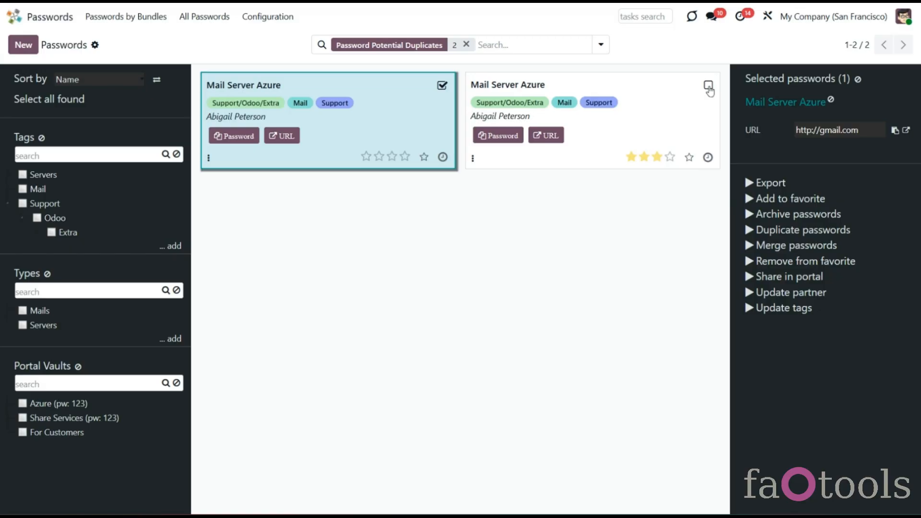
left_click(708, 86)
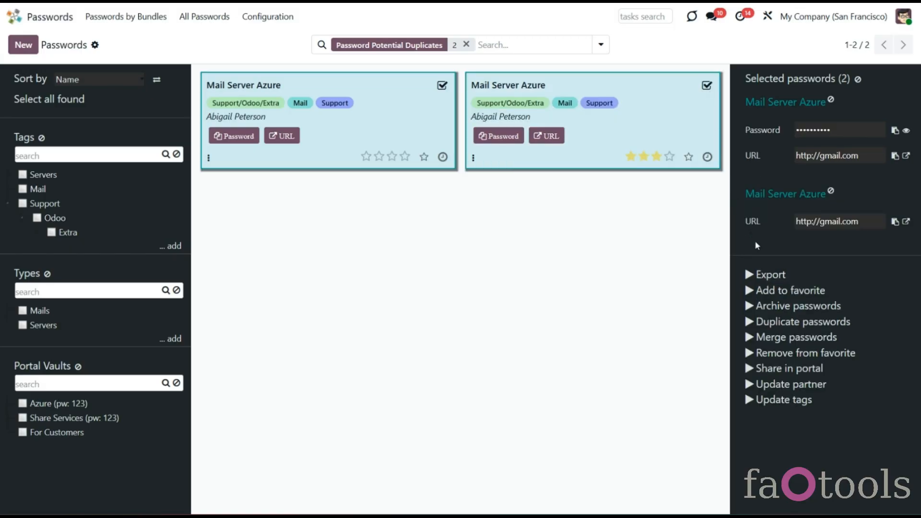
Step: Merge the two Mail Server Azure passwords into the first one, then clear the selection
left_click(773, 341)
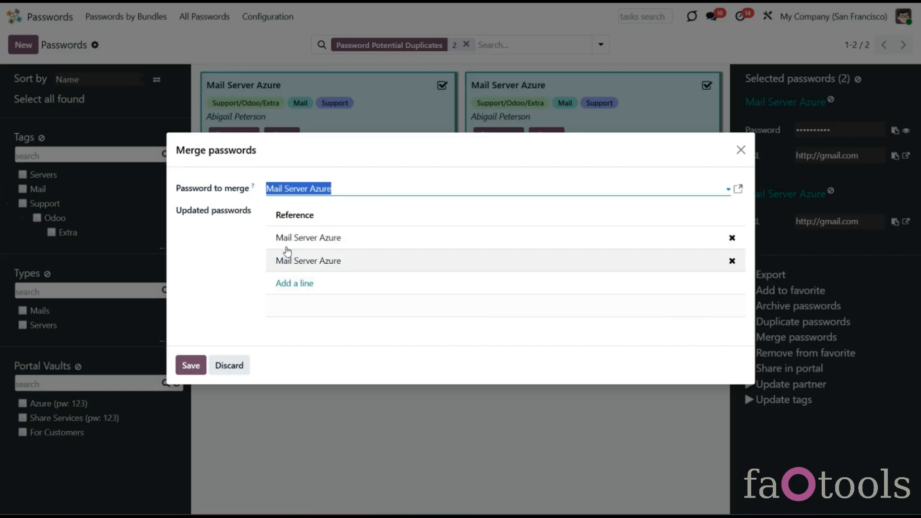
left_click(377, 191)
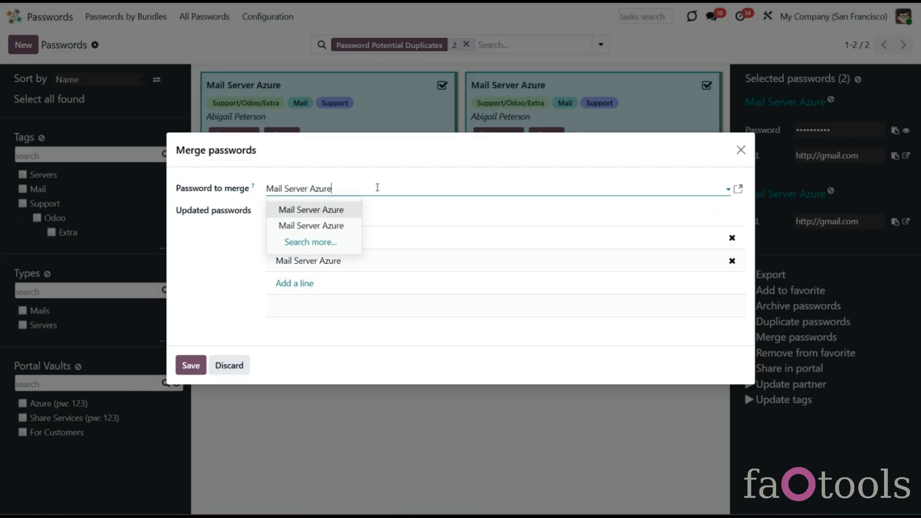
left_click(338, 210)
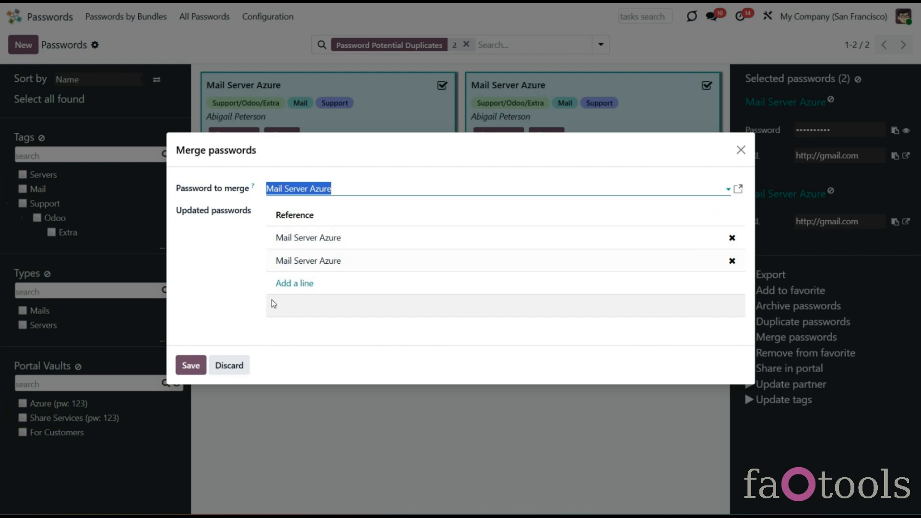
left_click(198, 369)
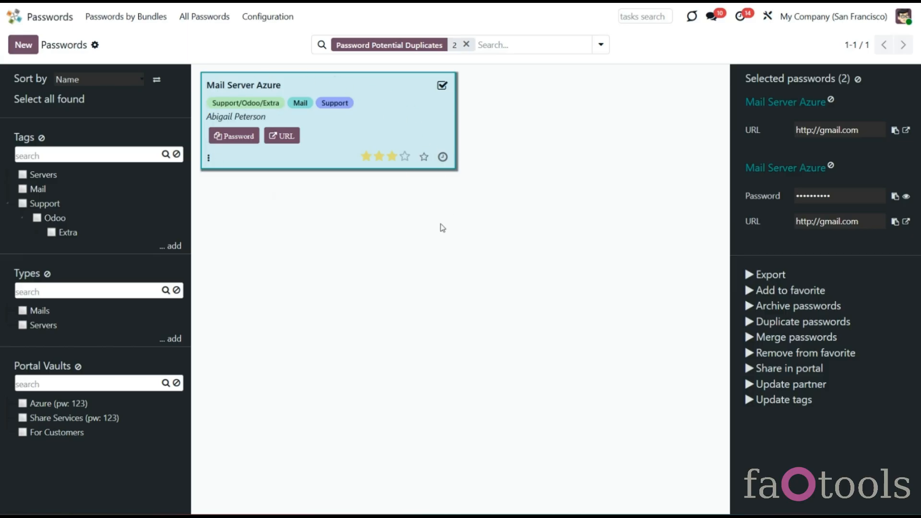
left_click(858, 79)
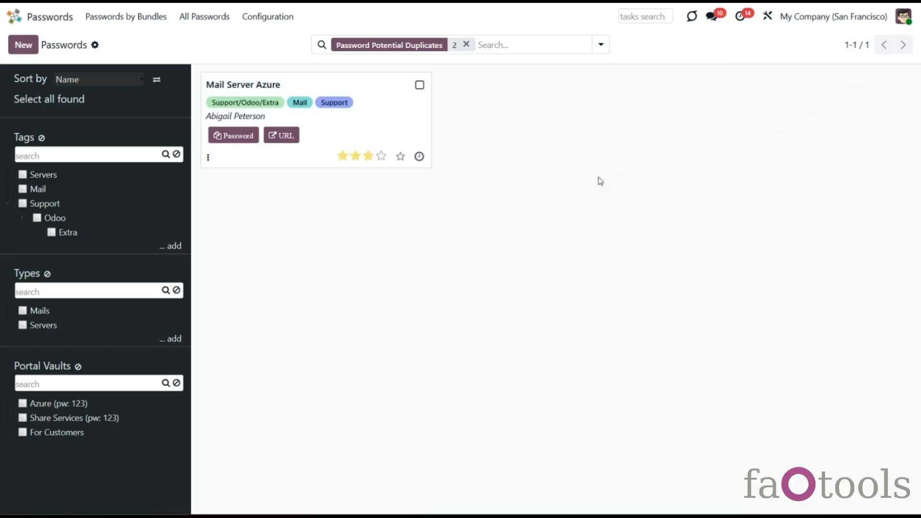
Step: Remove the Potential Duplicates filter to list all 13 passwords, then open the password manager settings
left_click(466, 44)
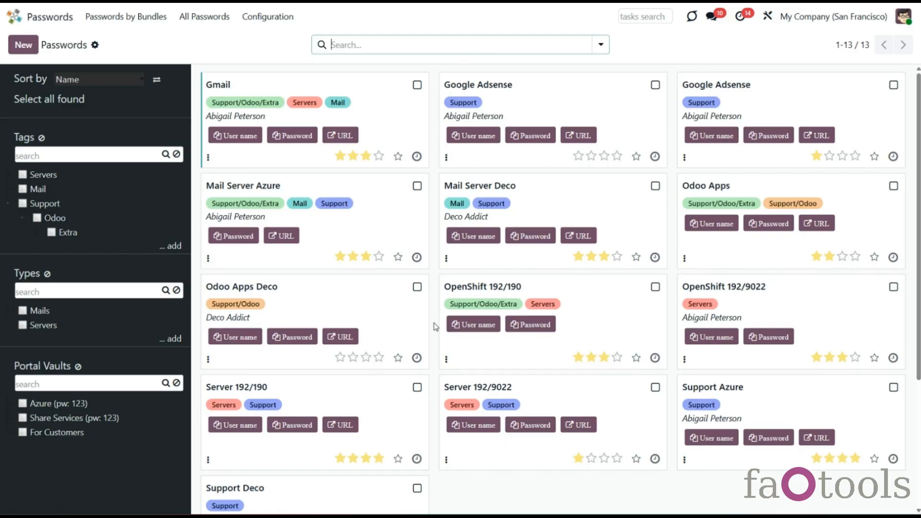
left_click(417, 186)
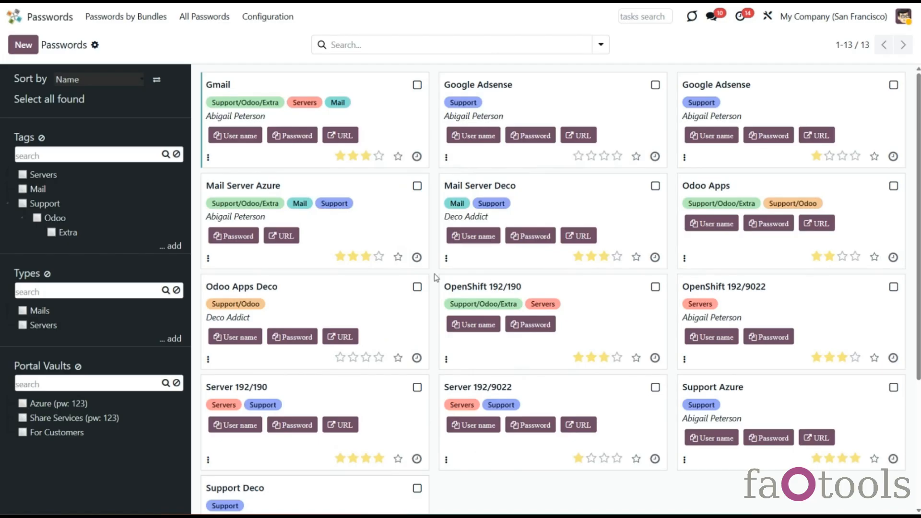
left_click(267, 16)
left_click(289, 106)
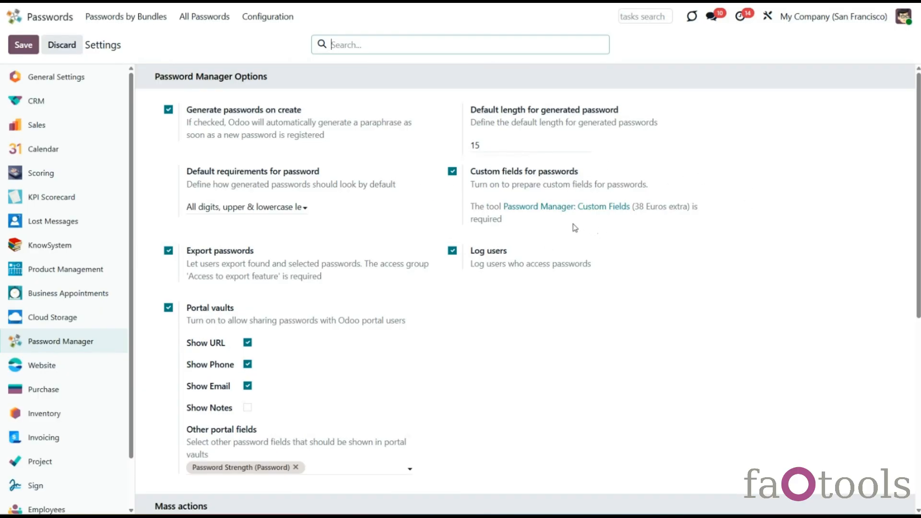
Step: In the IT Infrastructure bundle, check the Gmail password's type options (Mails, Servers) without changing anything
left_click(135, 20)
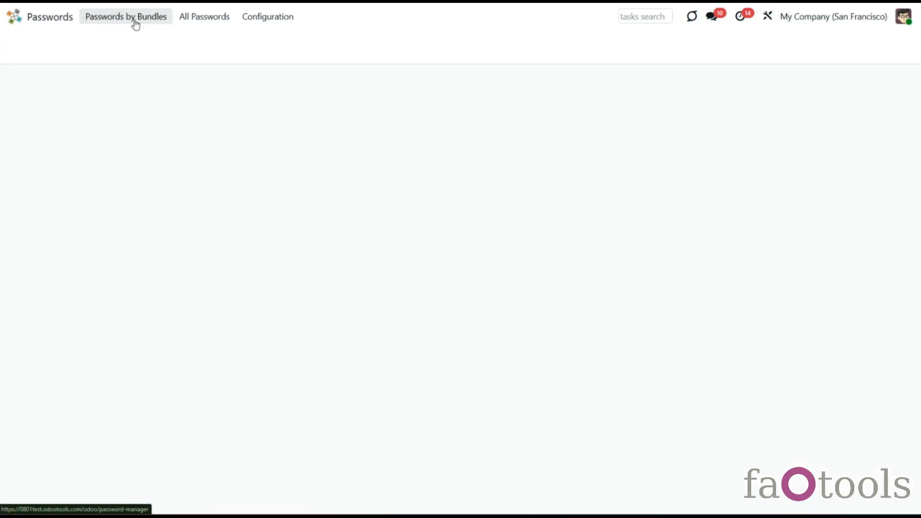
left_click(187, 125)
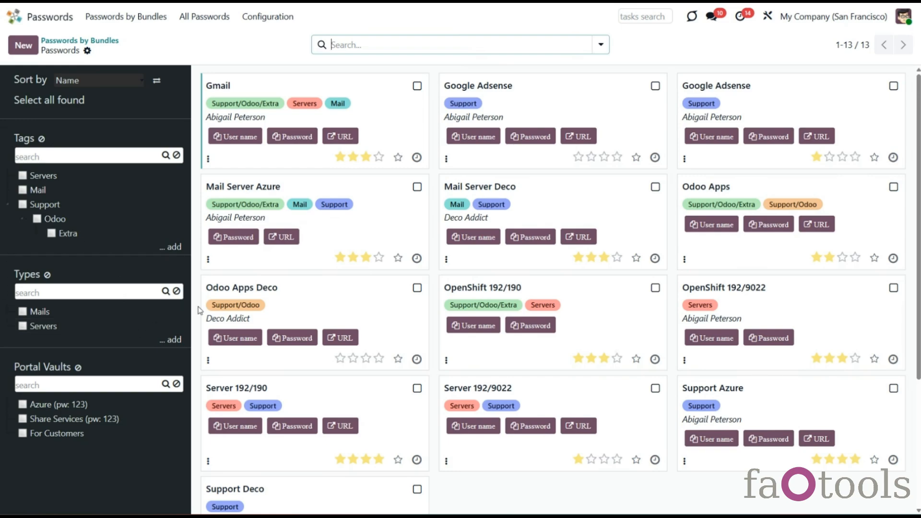
left_click(417, 86)
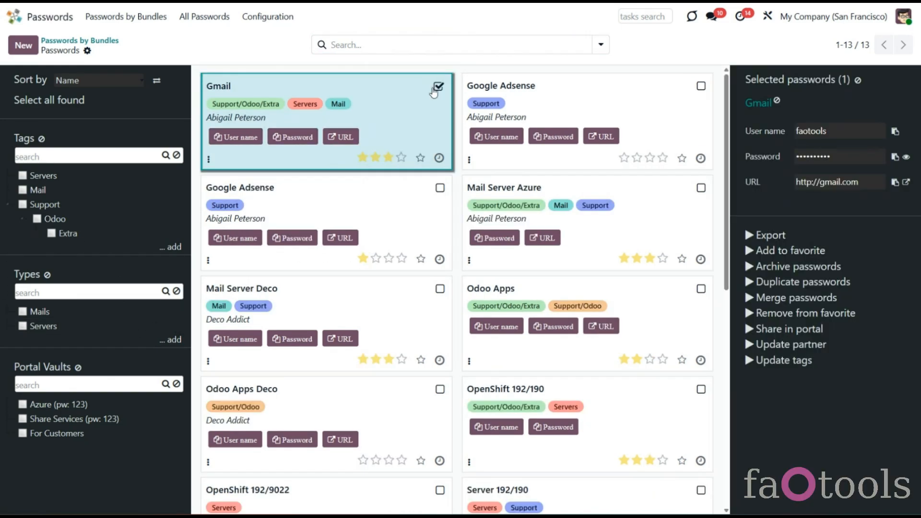
left_click(758, 103)
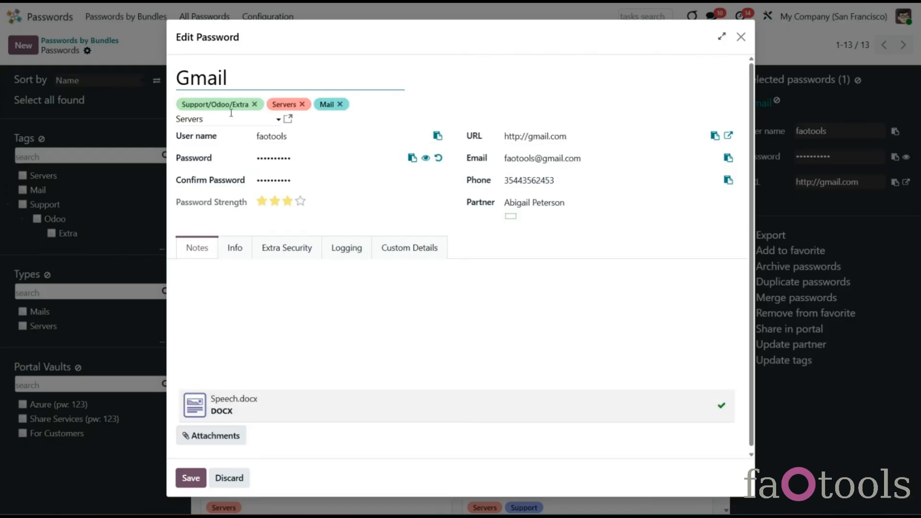
left_click(220, 123)
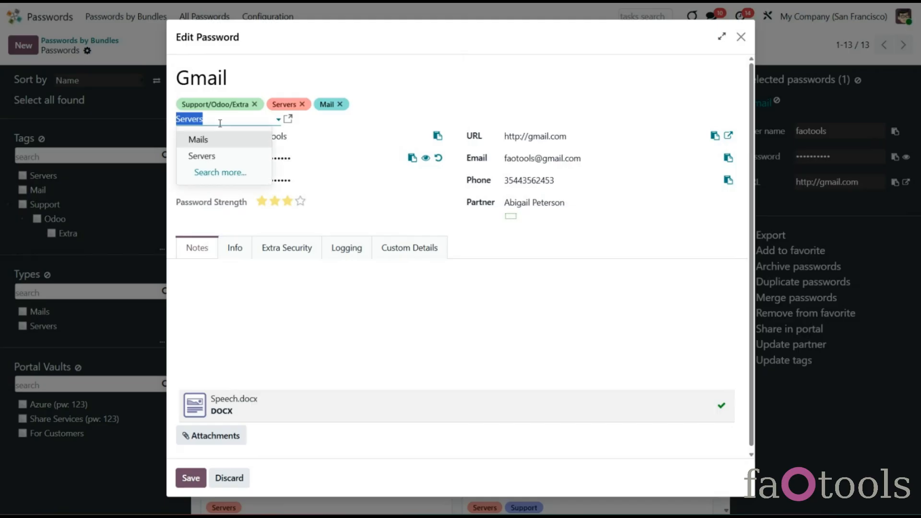
left_click(400, 111)
left_click(741, 37)
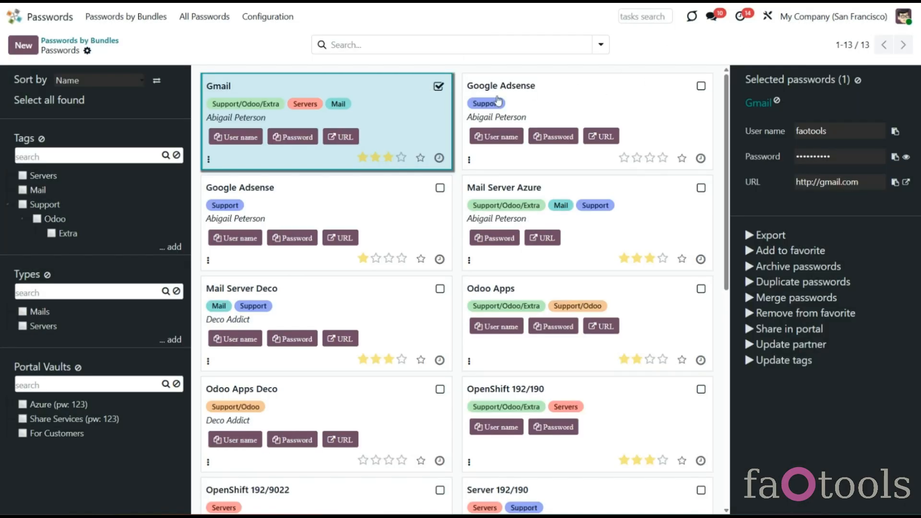
left_click(859, 81)
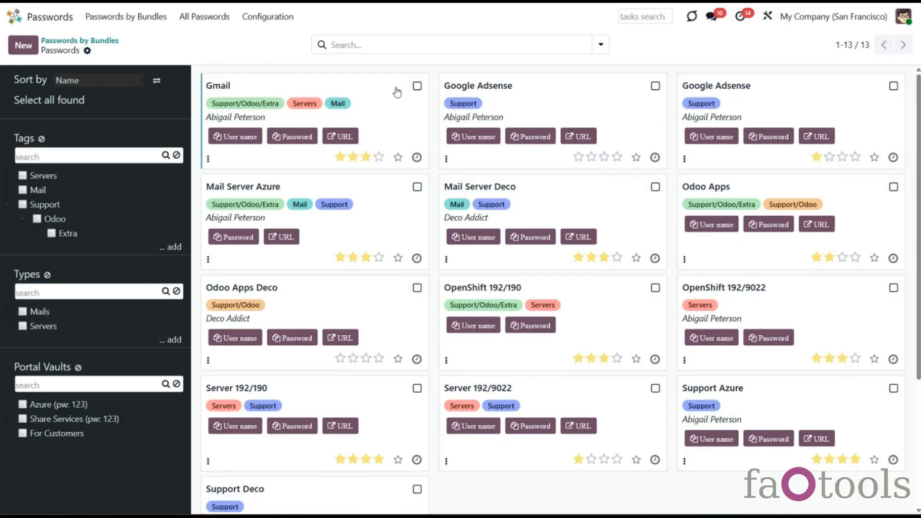
Step: Create a password type named 'Frequently Used' and return to the Password Types list
left_click(276, 19)
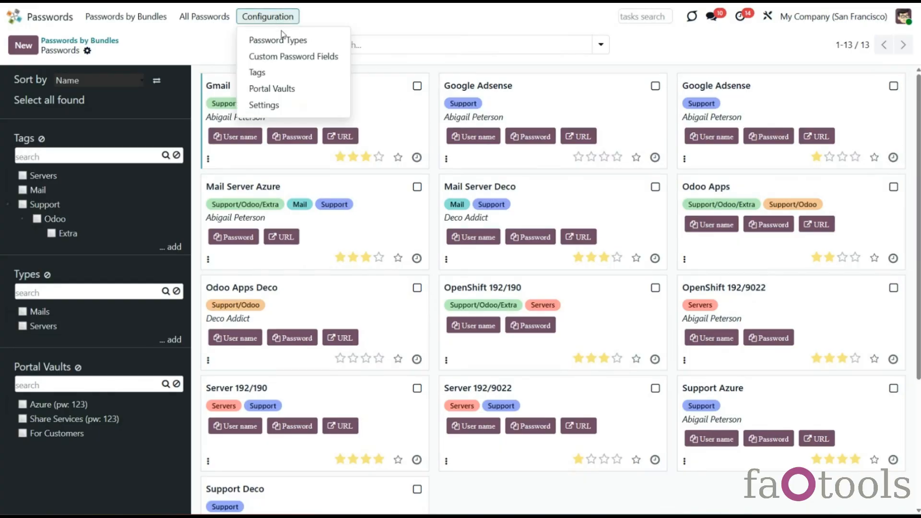
left_click(282, 40)
left_click(23, 44)
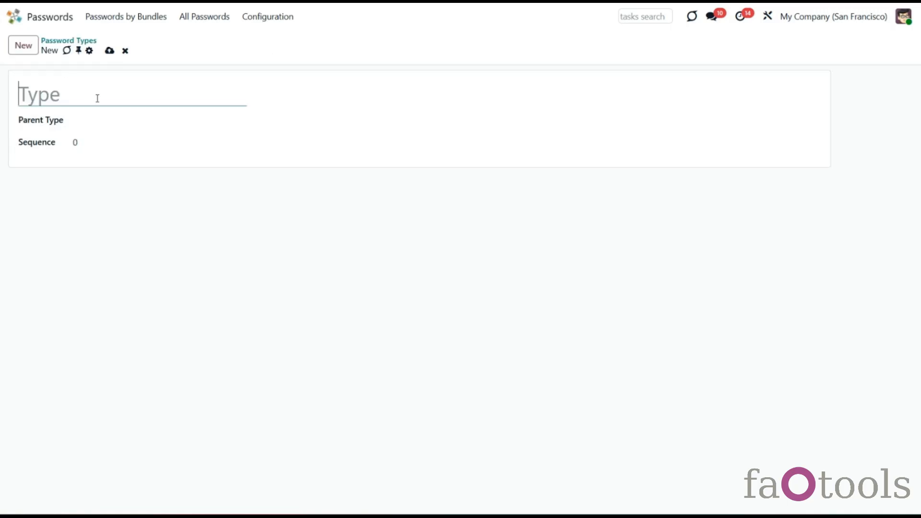
type("Frequently Used")
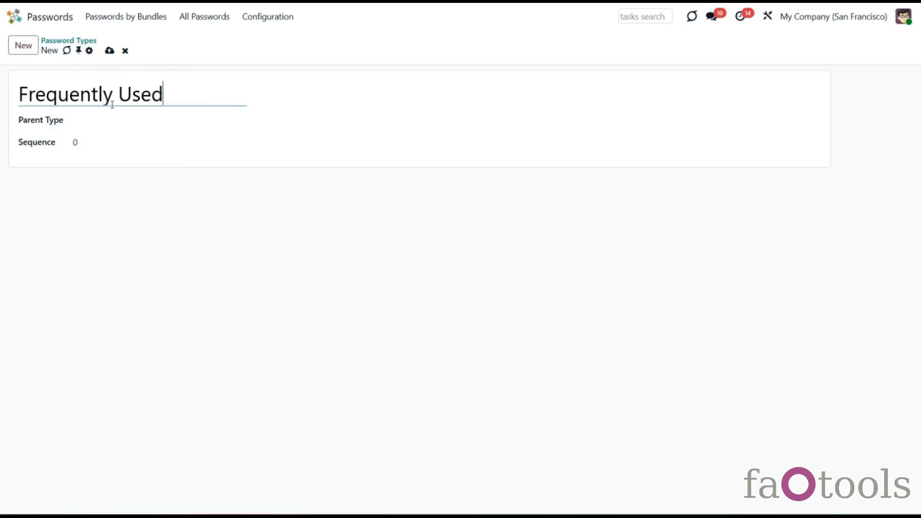
left_click(109, 50)
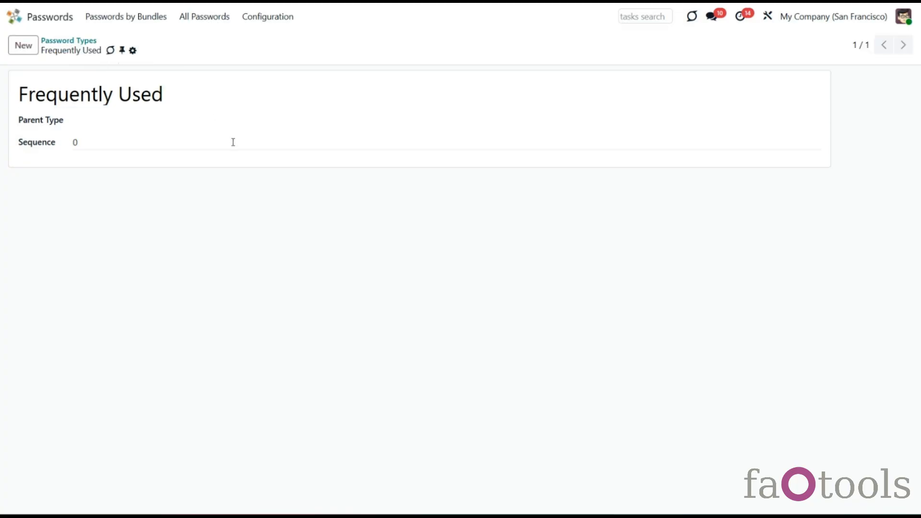
left_click(86, 43)
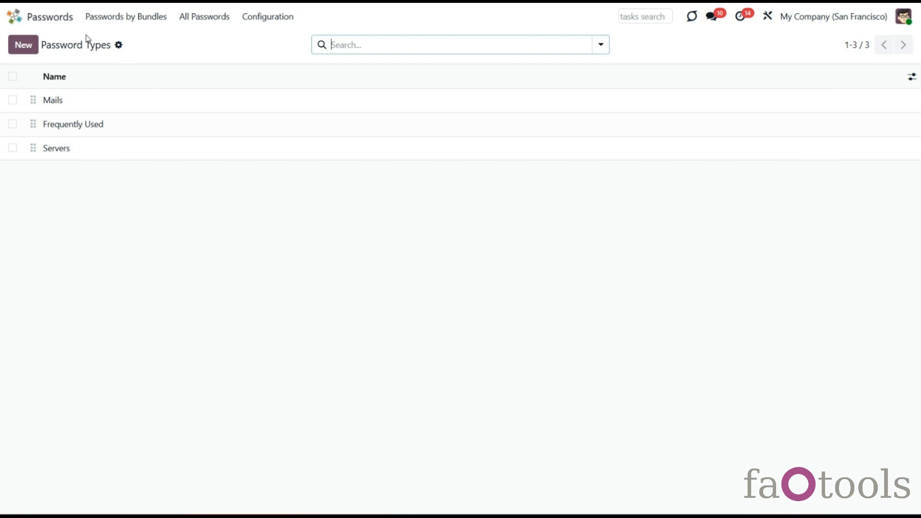
Step: In the IT Infrastructure bundle, assign Gmail and both Google Adsense passwords to Frequently Used
left_click(144, 17)
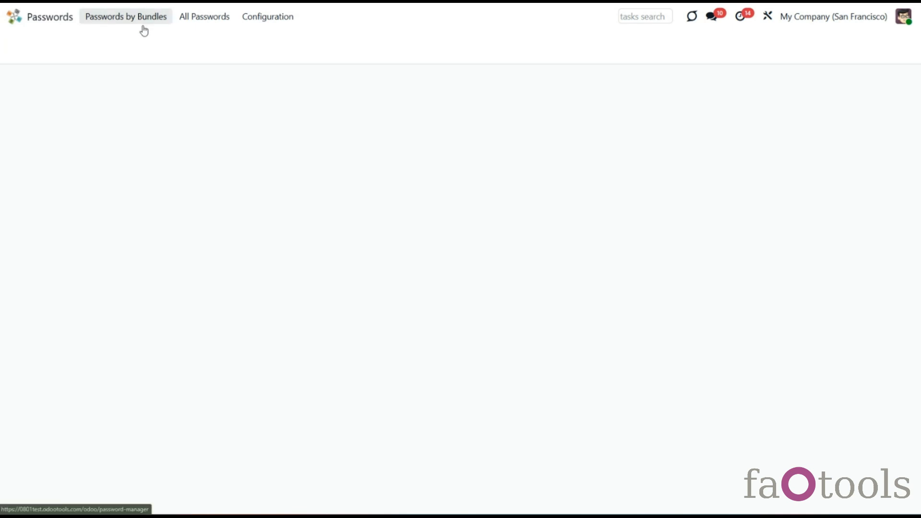
left_click(154, 112)
left_click(417, 86)
left_click(701, 87)
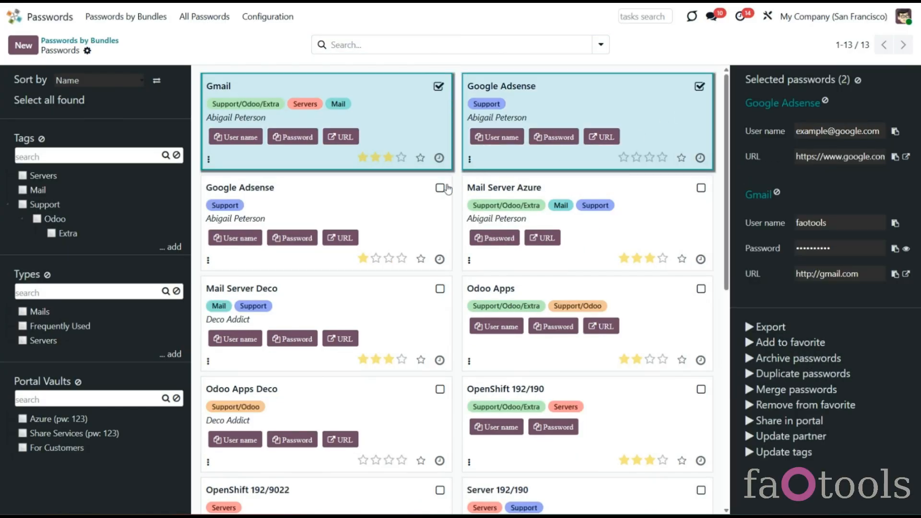
left_click(440, 188)
left_click_drag(414, 113, 52, 331)
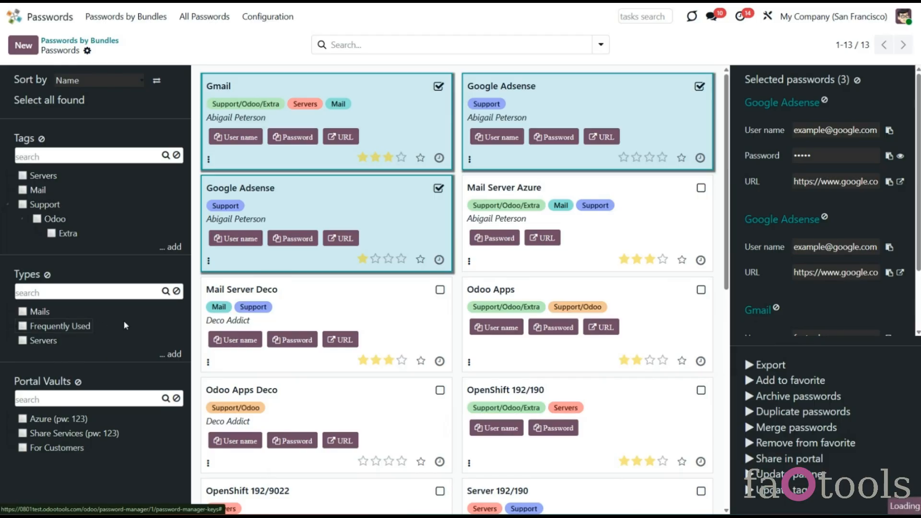
Step: Filter the list to Frequently Used and confirm a Google Adsense password carries that type
left_click(80, 328)
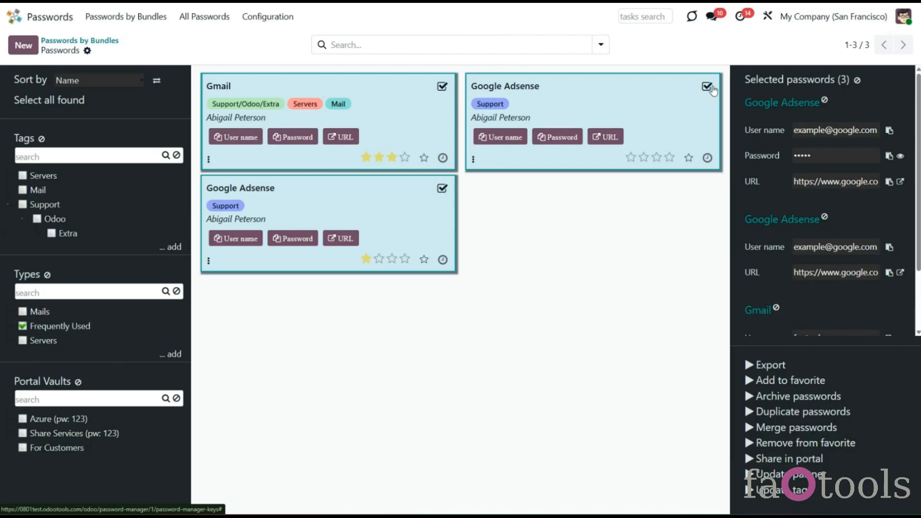
left_click(305, 191)
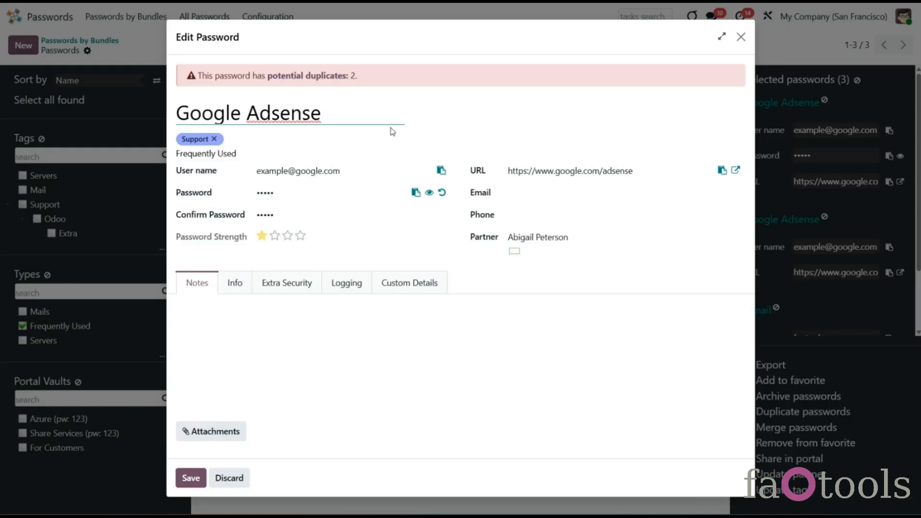
left_click(741, 38)
left_click(858, 80)
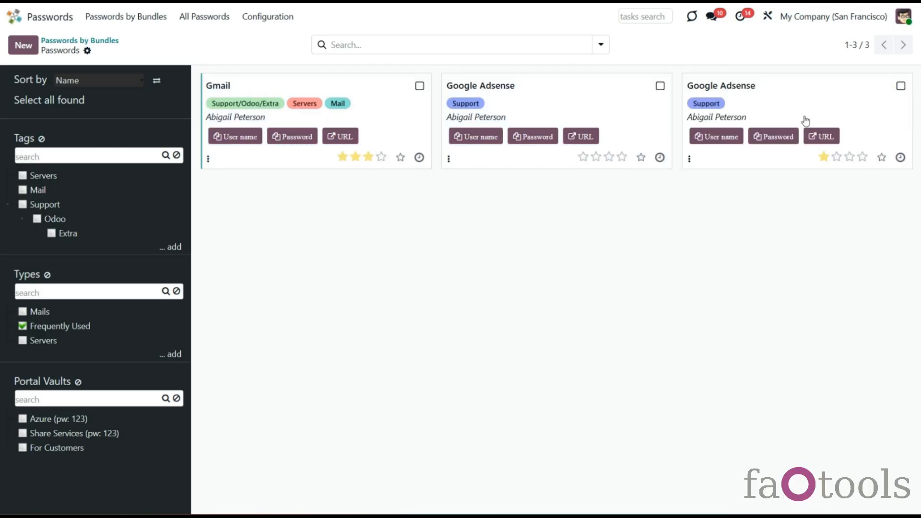
left_click(285, 18)
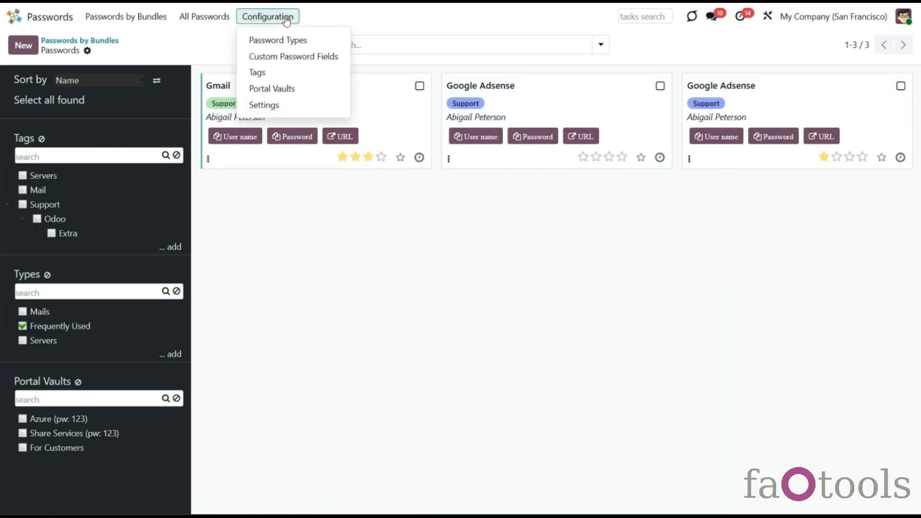
Step: Create a custom password field 'Type of the website' as a dropdown with options Mail, Partner, Tool, Others
left_click(282, 56)
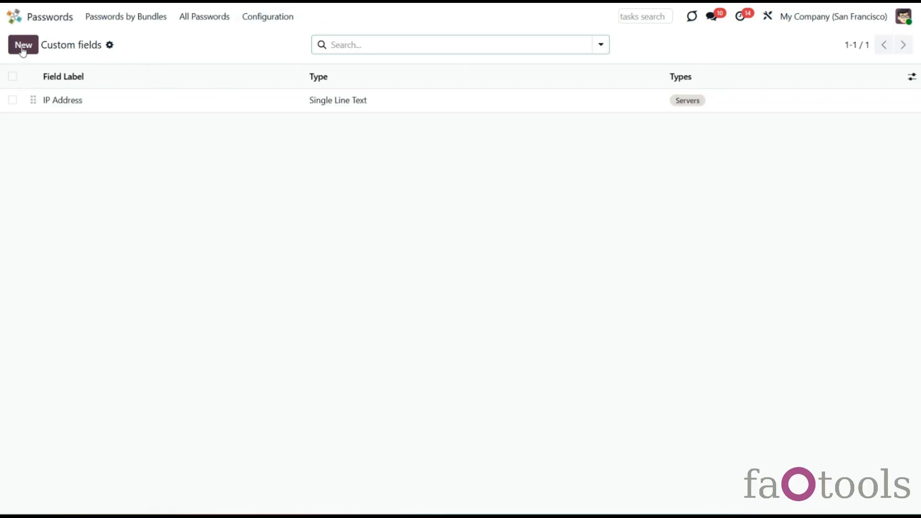
left_click(22, 48)
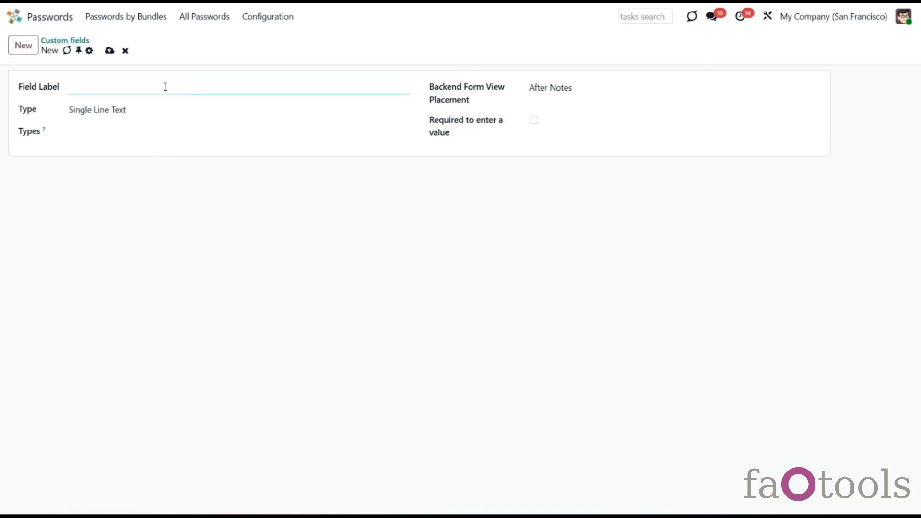
type("Type of the website")
left_click(144, 113)
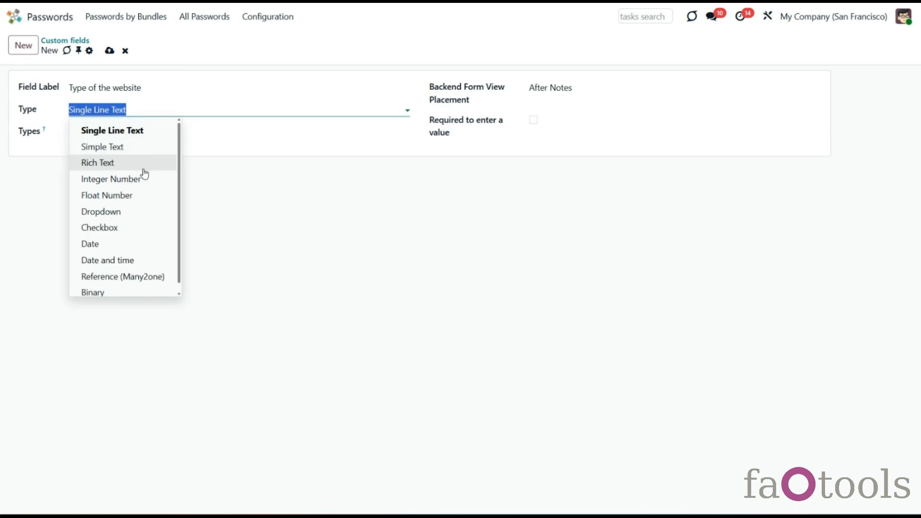
scroll(135, 229, "down", 1)
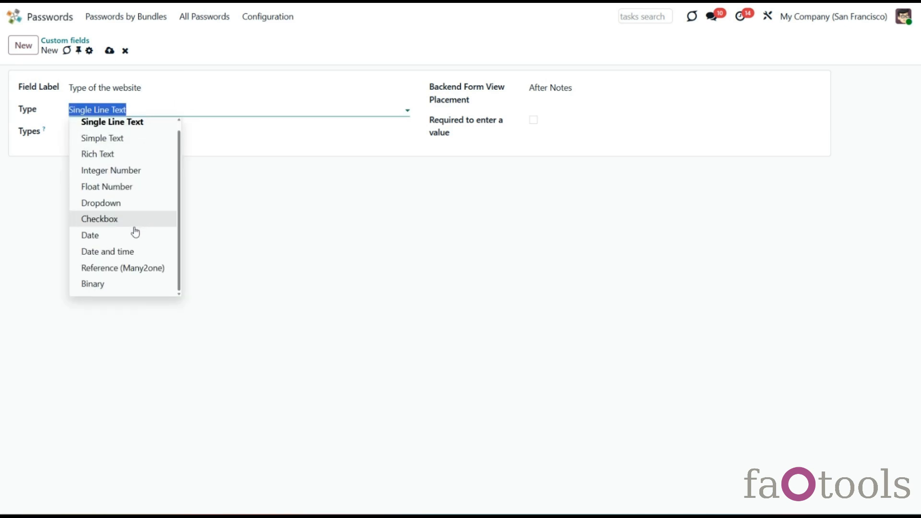
left_click(131, 204)
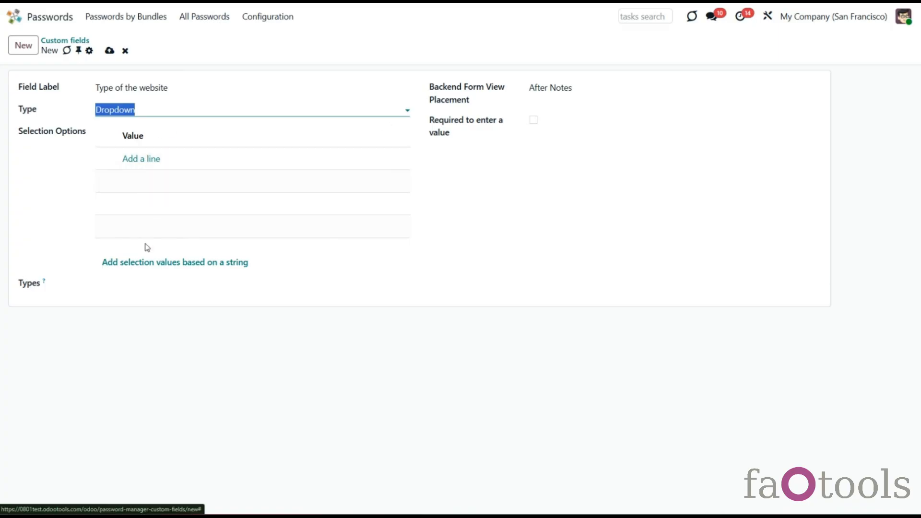
left_click(149, 264)
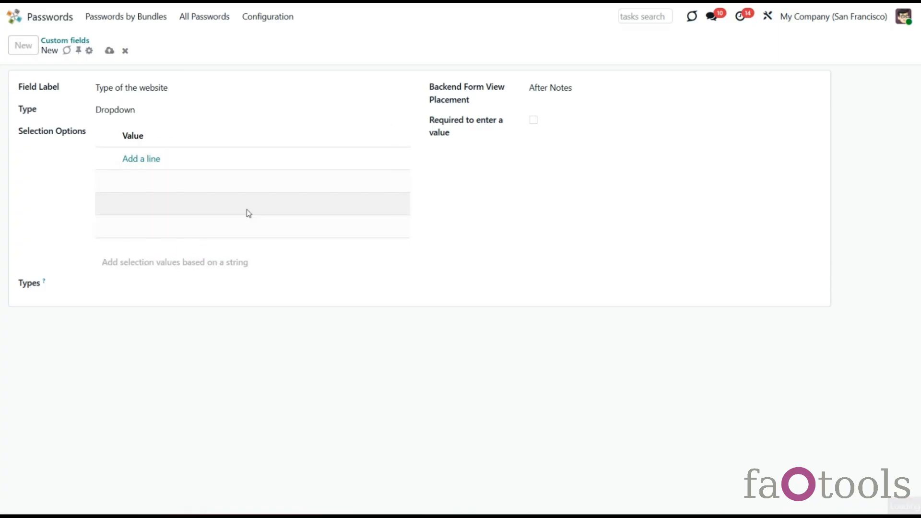
type("Mail, Partner, Tool,")
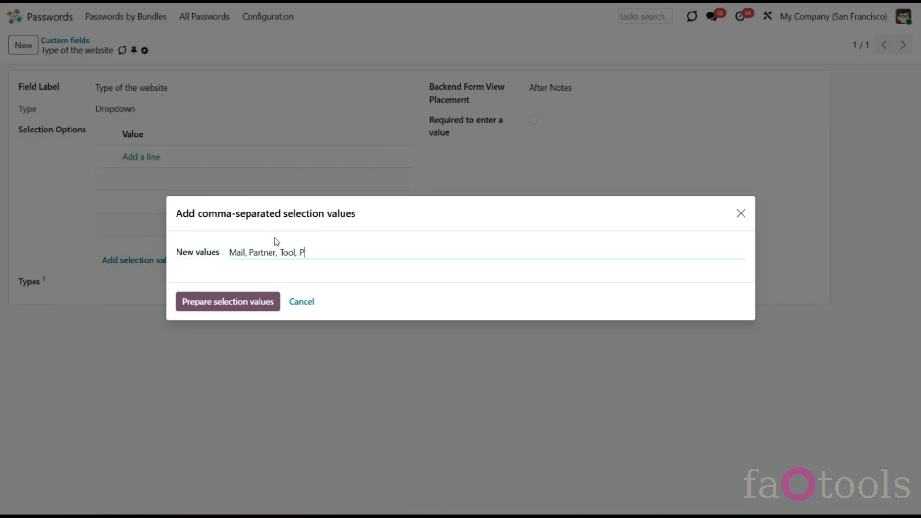
type("Others")
left_click(250, 299)
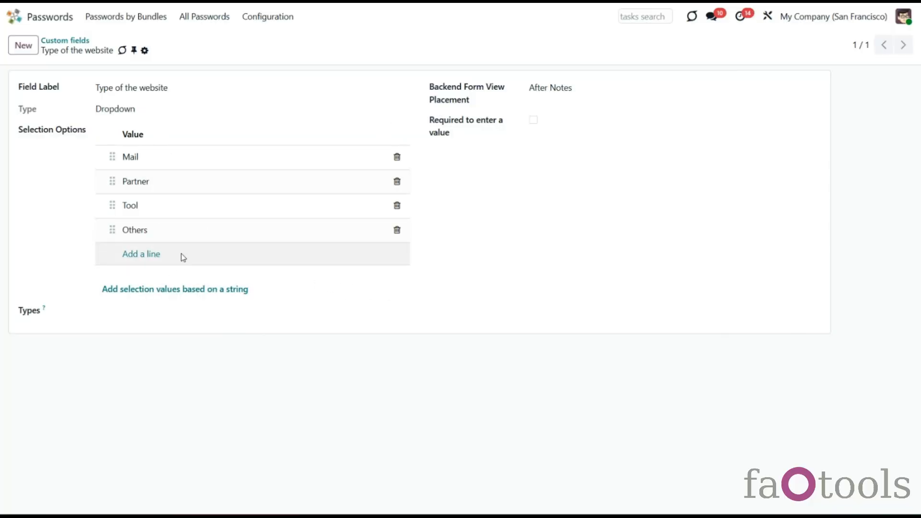
Step: Limit the field to Frequently Used passwords, place it in the left column, make it required, and save
left_click(182, 310)
left_click(165, 347)
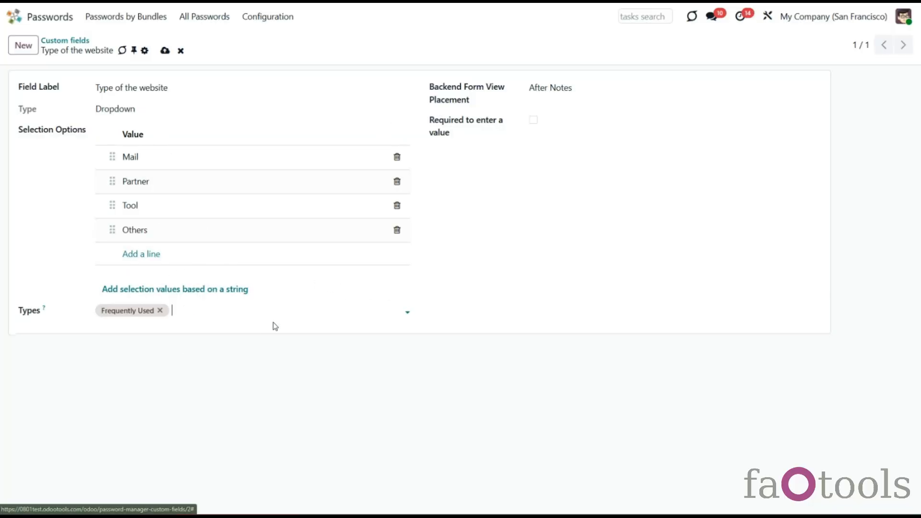
left_click(564, 87)
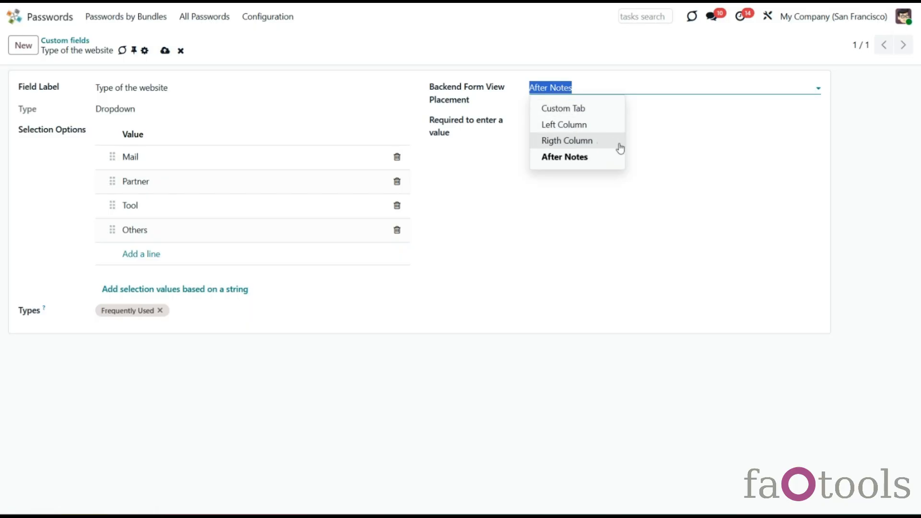
left_click(603, 128)
left_click(533, 121)
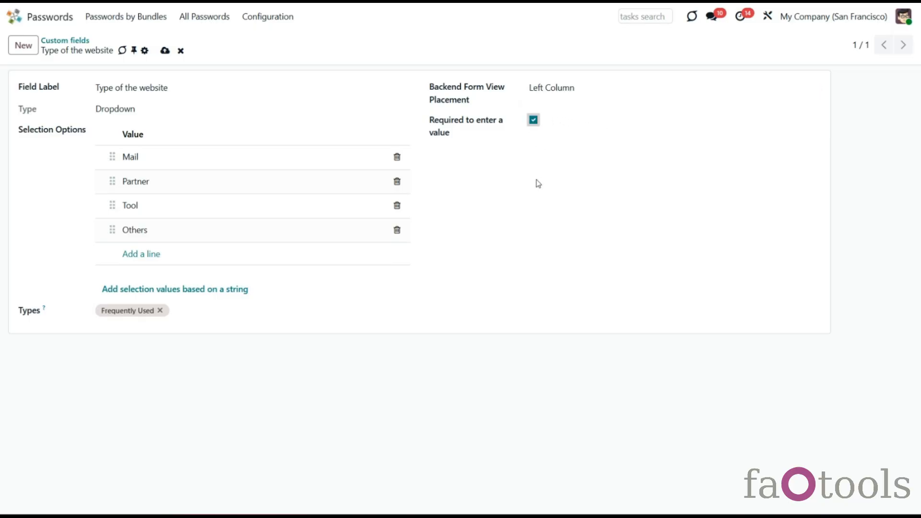
left_click(165, 50)
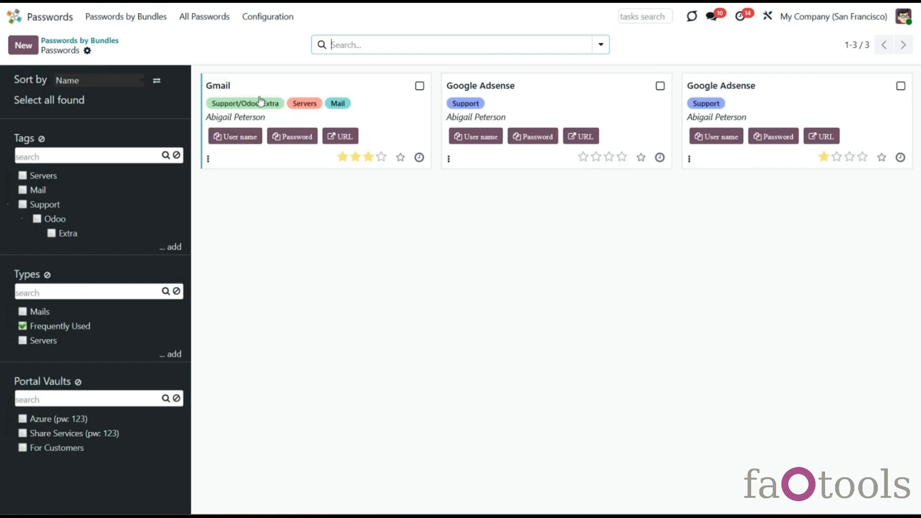
Step: Open the Gmail password for editing and switch its type to Mails, then back to Frequently Used
left_click(383, 89)
left_click(760, 104)
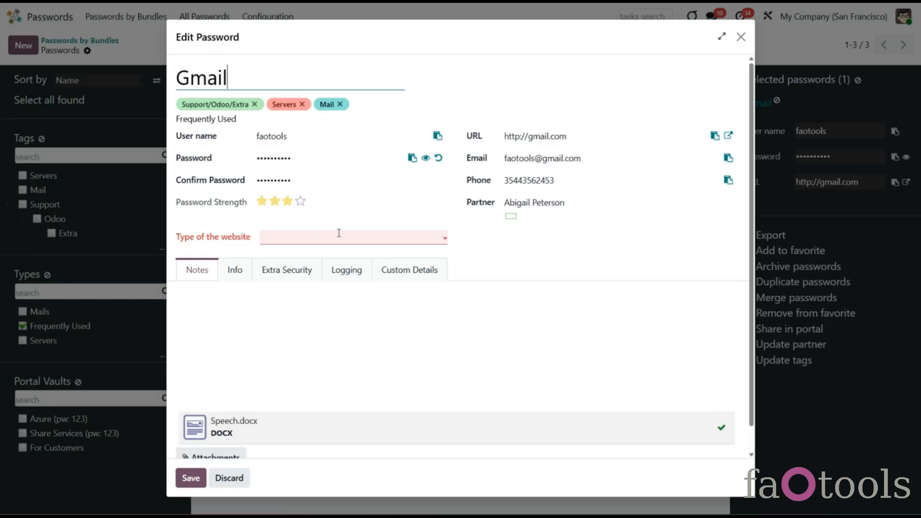
left_click(225, 119)
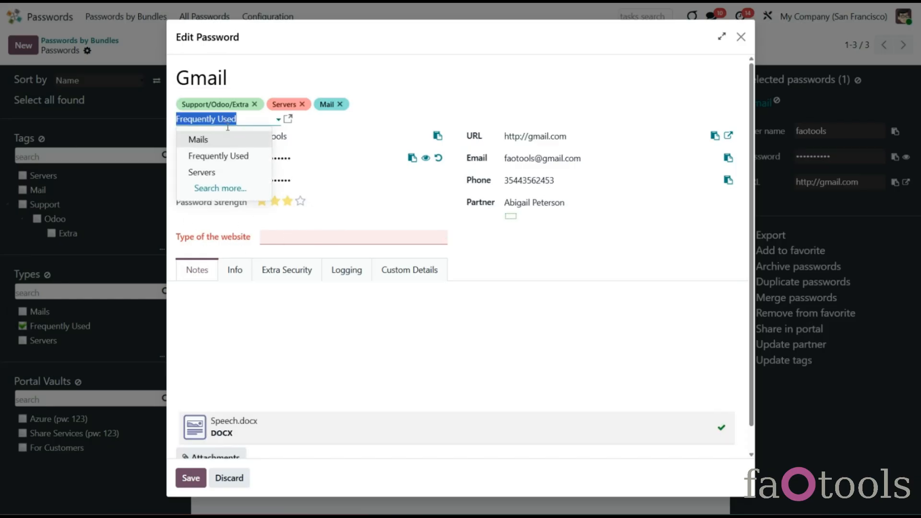
left_click(232, 139)
left_click(226, 119)
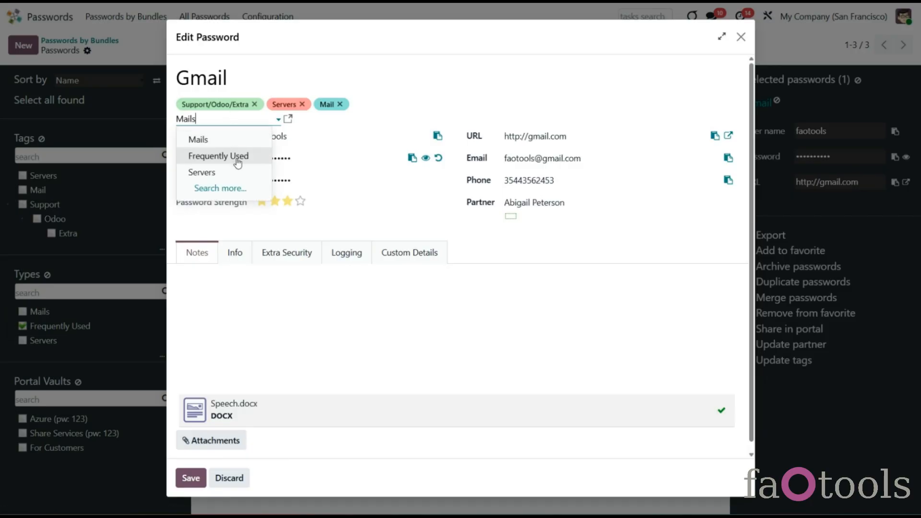
left_click(234, 157)
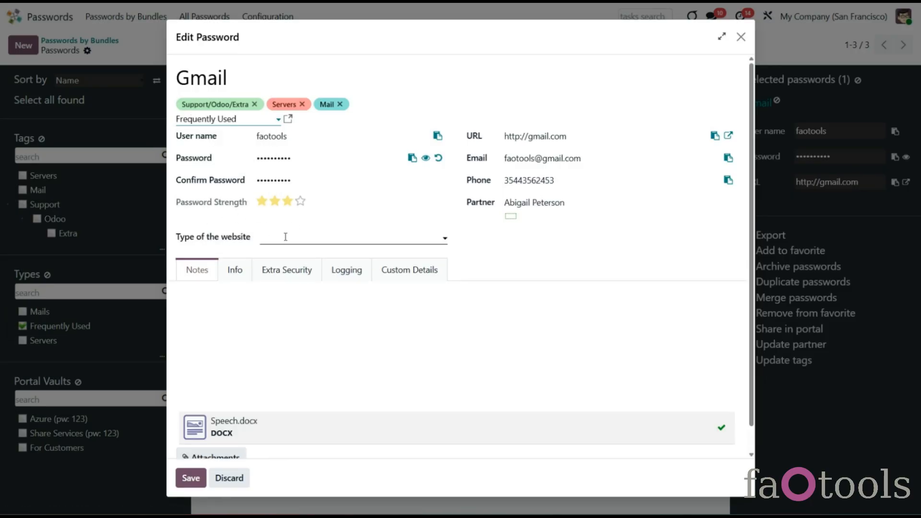
Step: Set Type of the website to Tool after a save attempt without it, then save
left_click(301, 235)
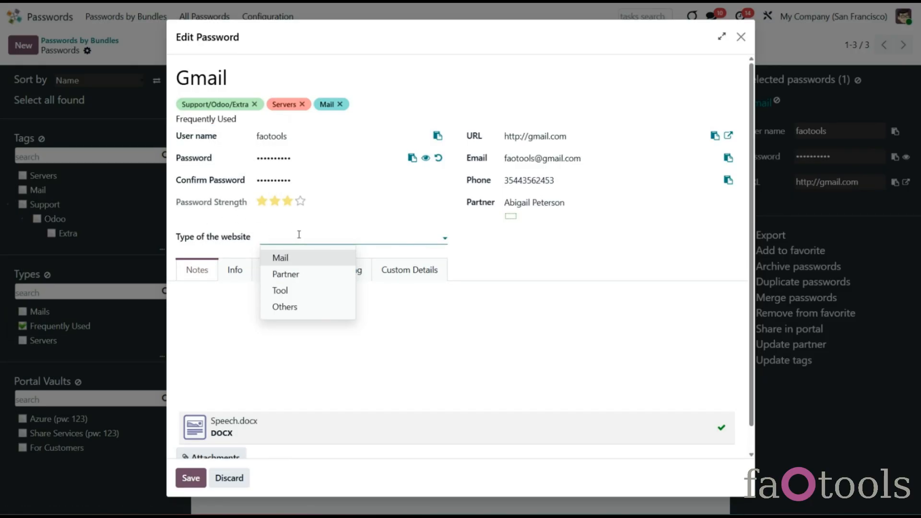
left_click(191, 478)
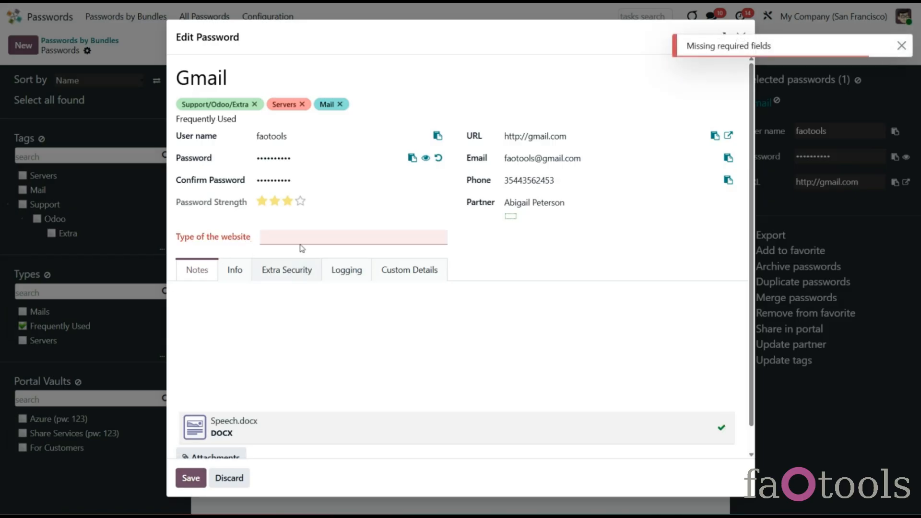
left_click(302, 238)
left_click(295, 289)
left_click(192, 476)
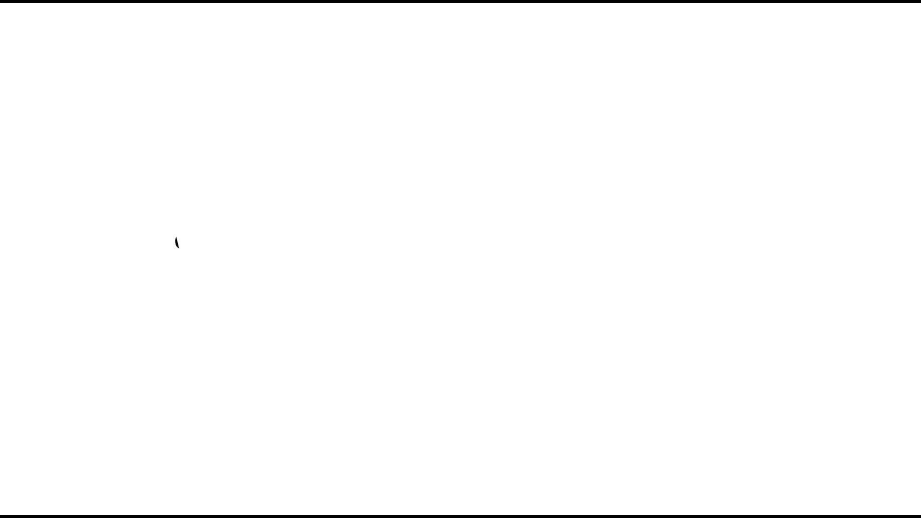